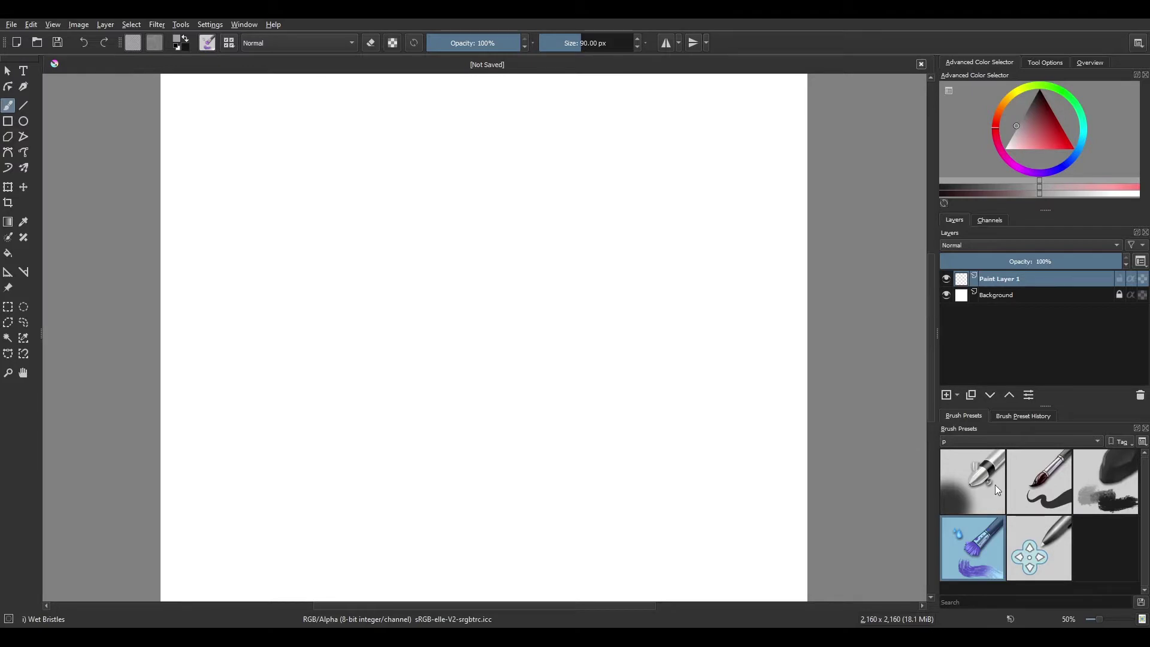
# - Fill the Background layer with light grey and switch to Paint Layer 1 with the Basic-5 Size brush
pyautogui.press('pagedown')
pyautogui.press('BackSpace')
pyautogui.press('pageup')
pyautogui.press('/')
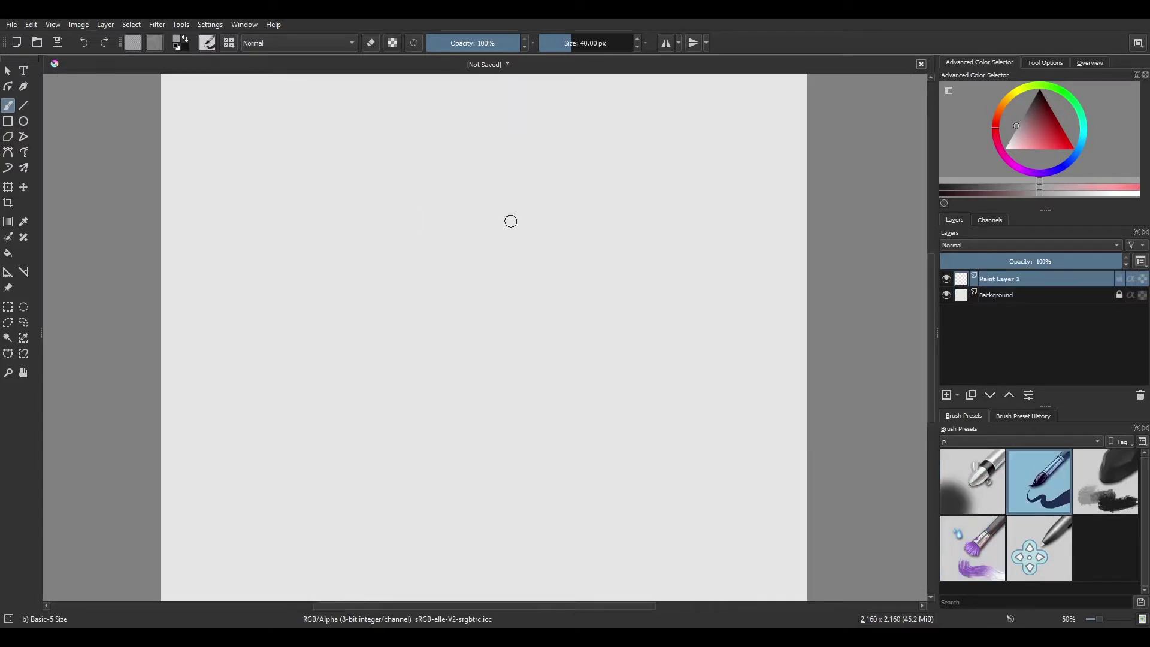
# - Sketch the face in three-quarter profile in grey, from the forehead through nose and lips to the chin and jaw
pyautogui.moveTo(517, 259); pyautogui.dragTo(472, 341)
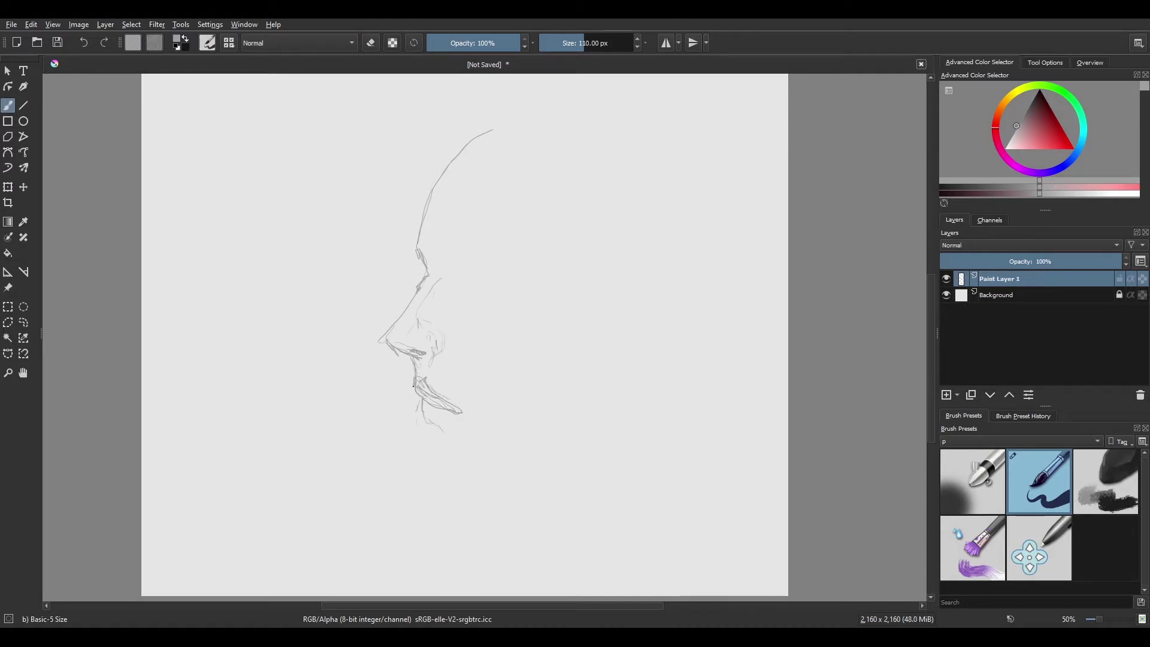
pyautogui.press('m')
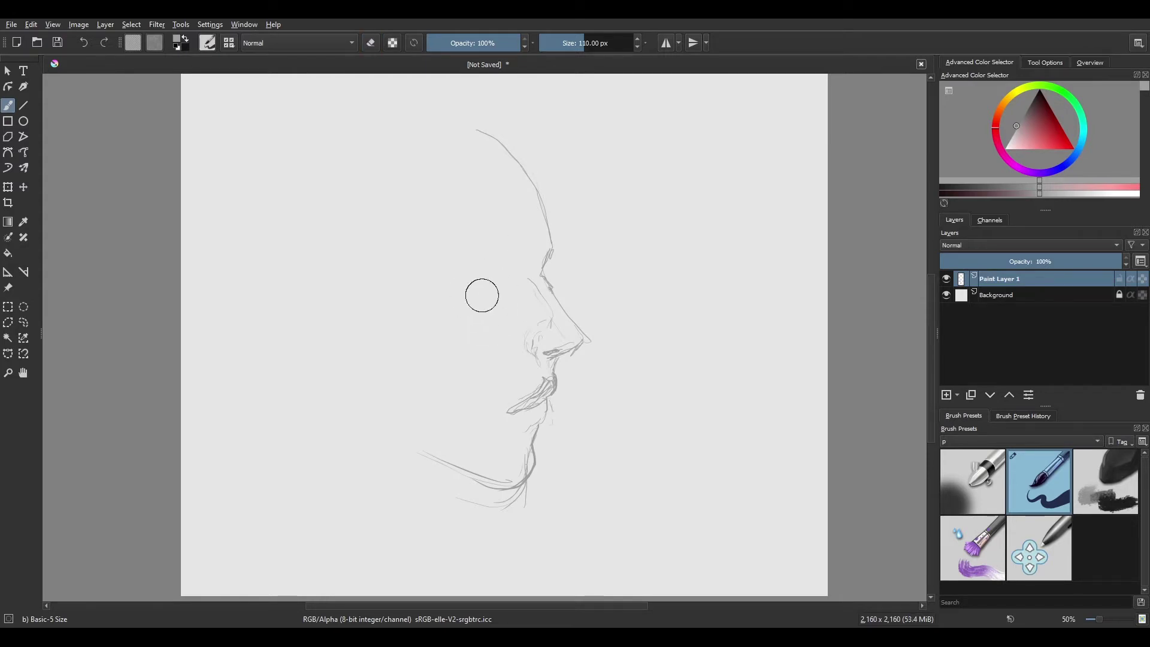
pyautogui.press('m')
pyautogui.press('m')
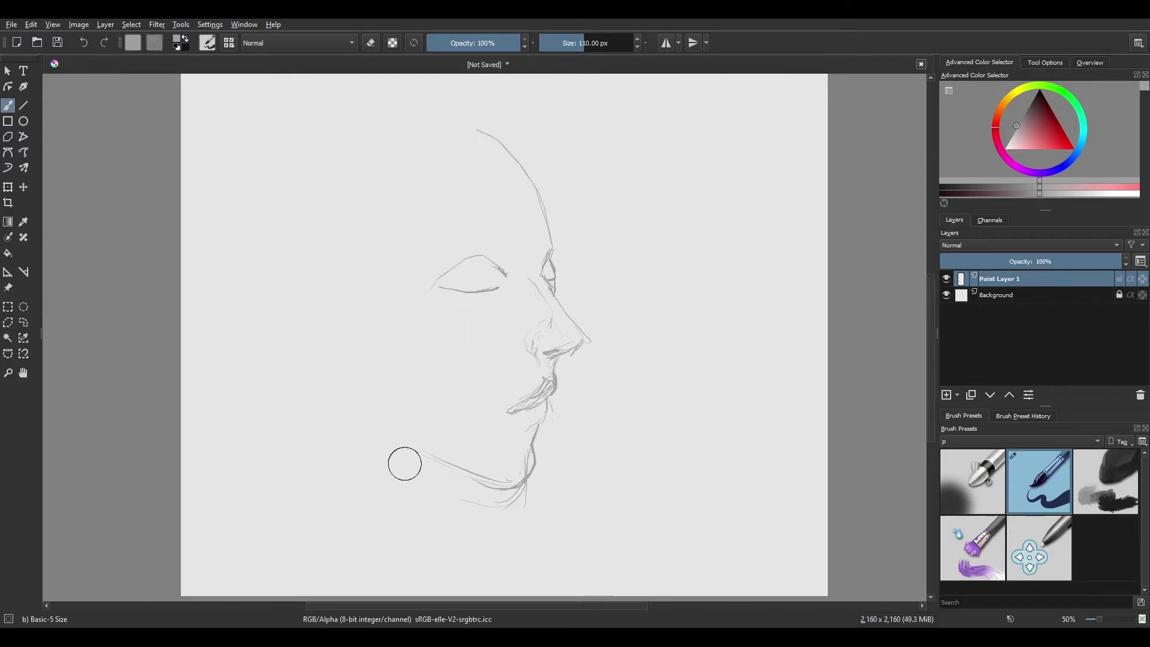
# - Redraw the near eye with a lower, curved lid line and reshape the lips with darker strokes
pyautogui.moveTo(513, 291); pyautogui.dragTo(464, 304)
pyautogui.press('m')
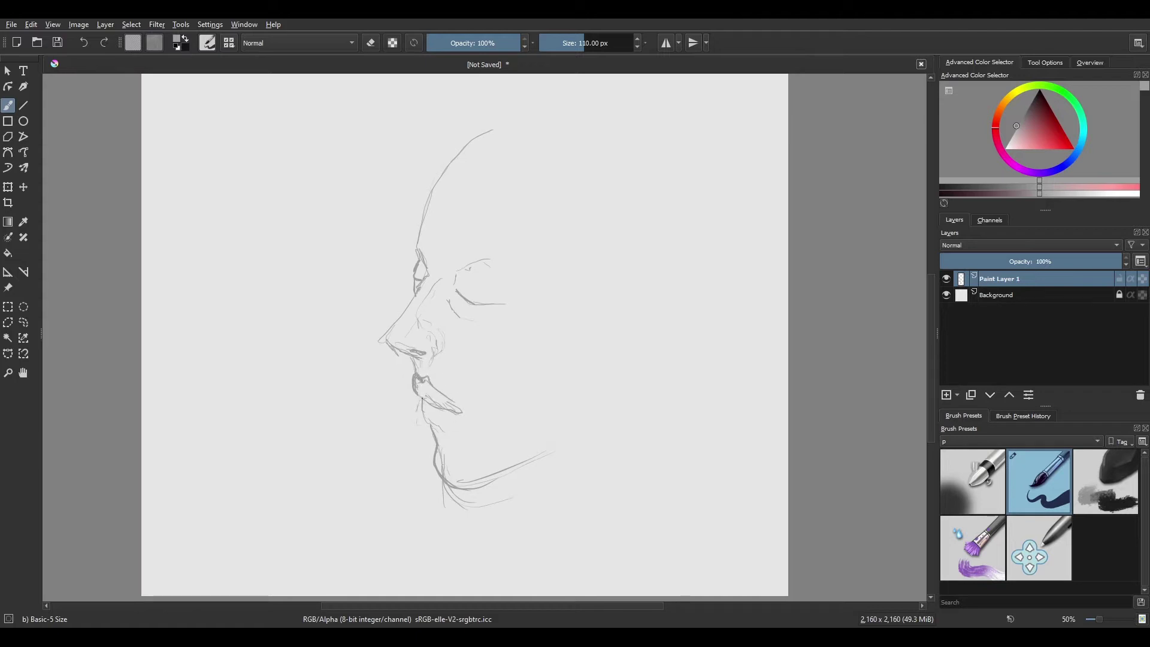
pyautogui.press('m')
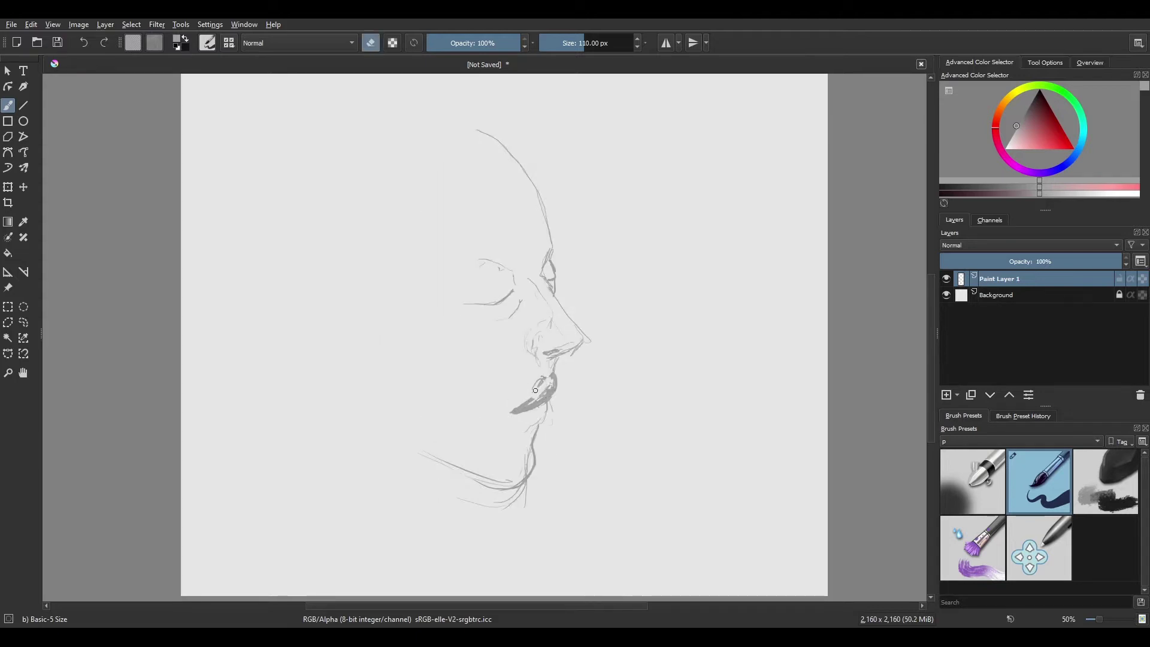
pyautogui.press('m')
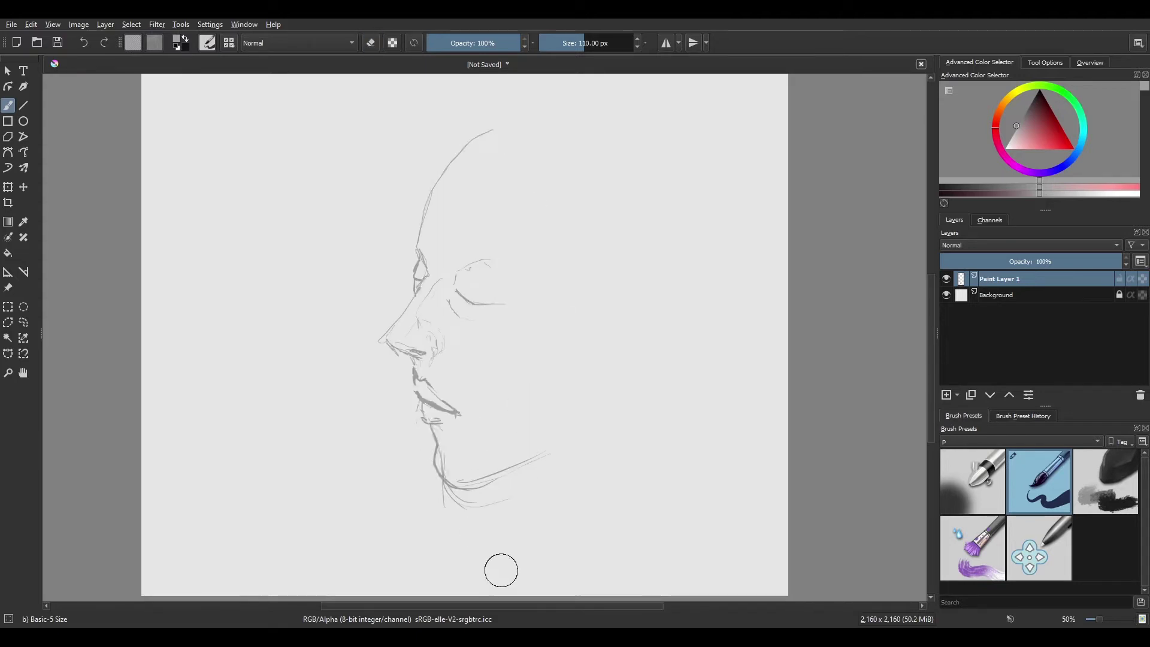
# - Erase the chin, the jawline and the near eye's lower lid line
pyautogui.press('e')
pyautogui.moveTo(527, 491); pyautogui.dragTo(411, 416)
pyautogui.moveTo(503, 297); pyautogui.dragTo(459, 303)
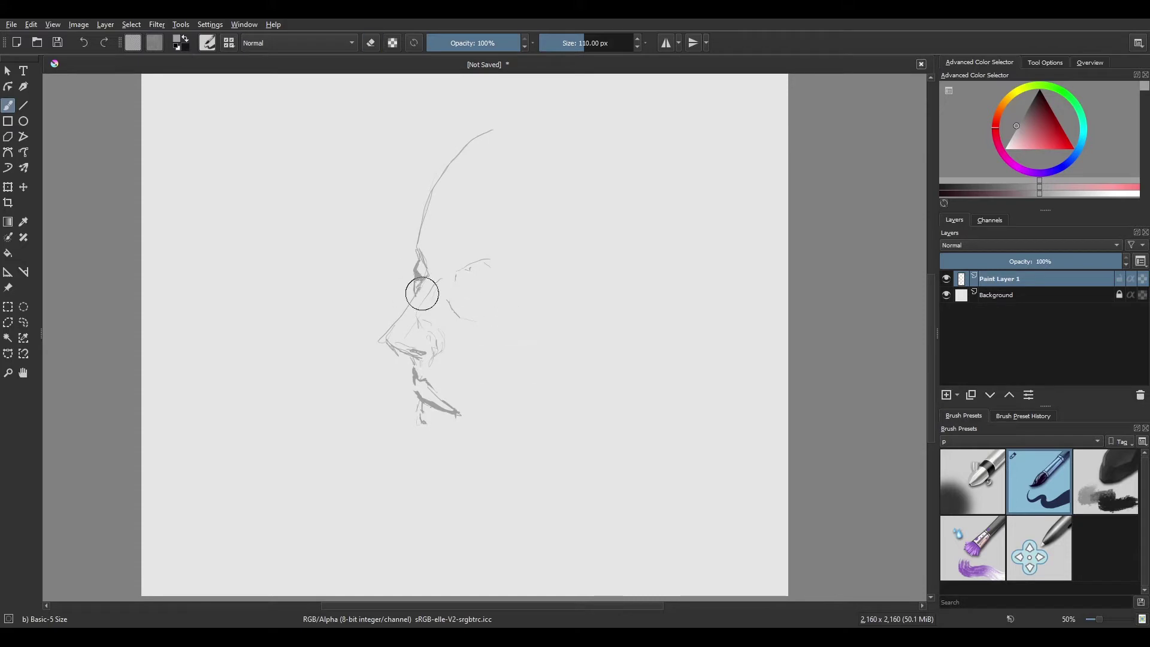
# - Redraw the near eye as closed with a single darker lid line, correcting its height and angle
pyautogui.press('m')
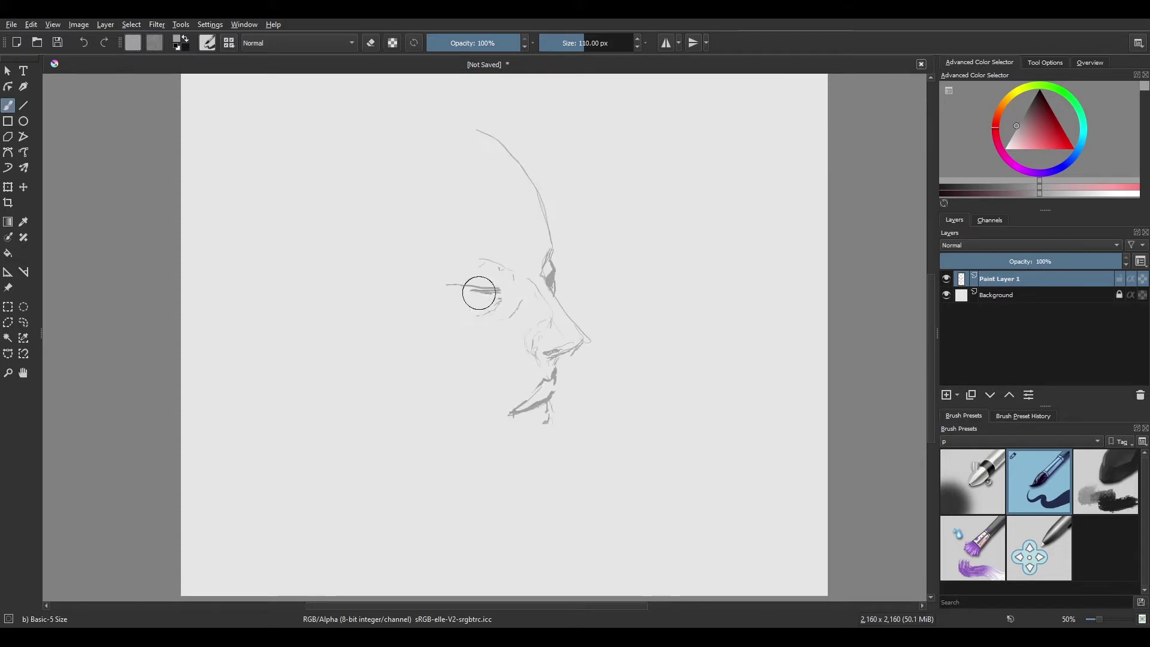
pyautogui.moveTo(485, 312); pyautogui.dragTo(476, 301)
pyautogui.press('m')
pyautogui.press('e')
pyautogui.press('m')
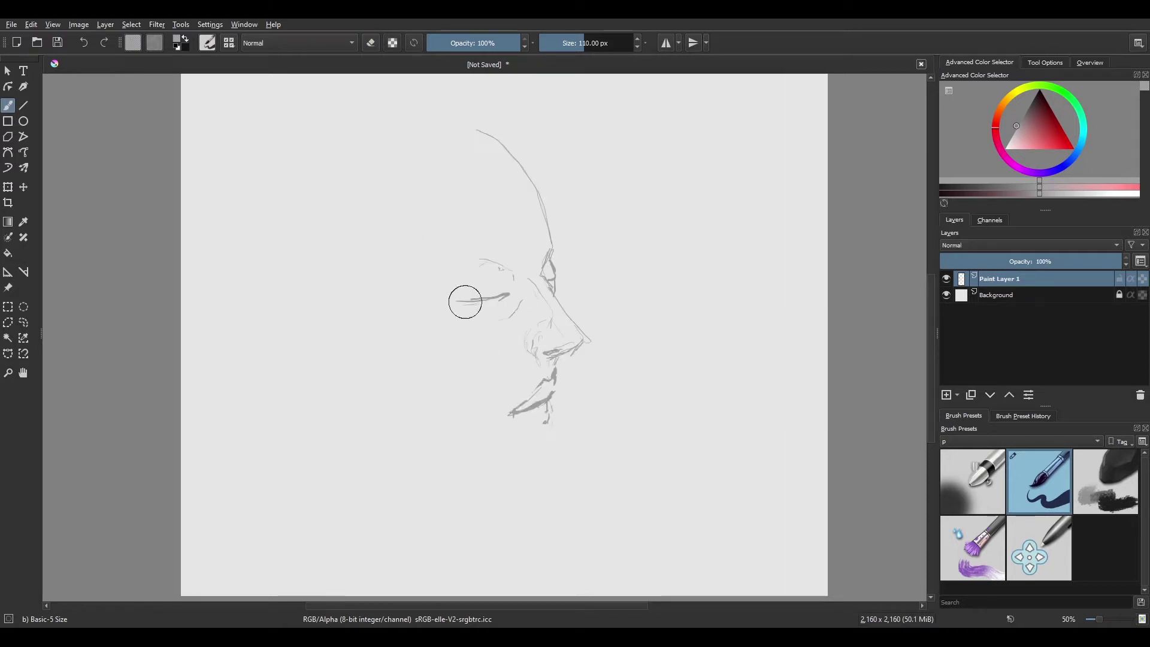
pyautogui.press('m')
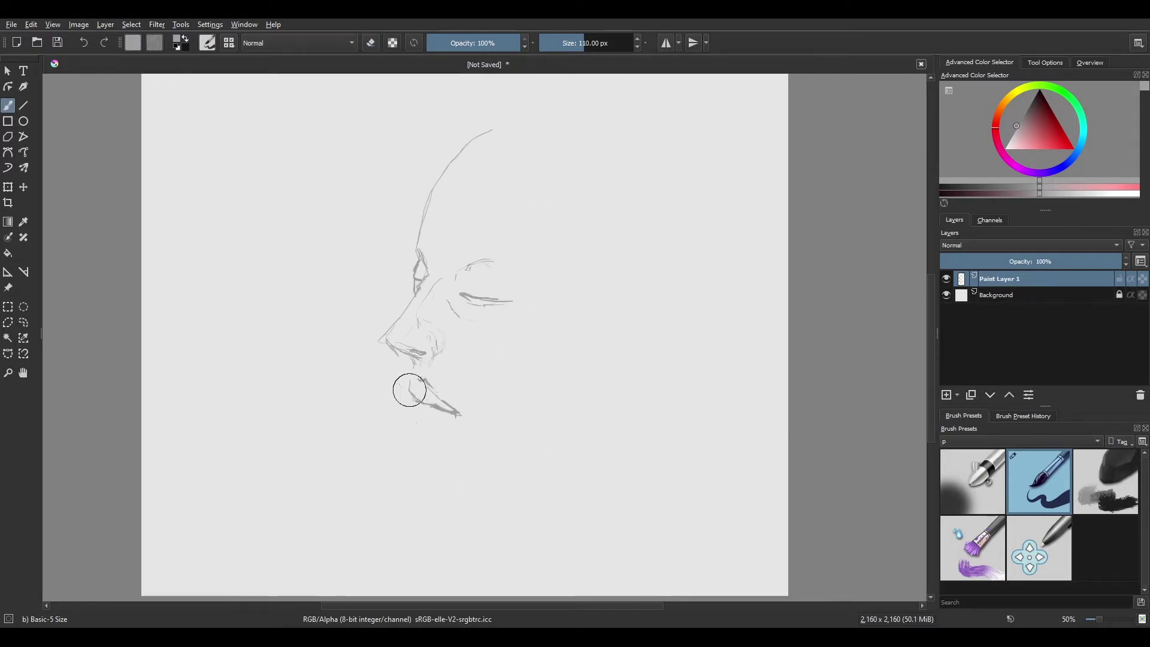
# - Redraw the mouth with fuller upper and lower lips projecting forward under the nose
pyautogui.press('m')
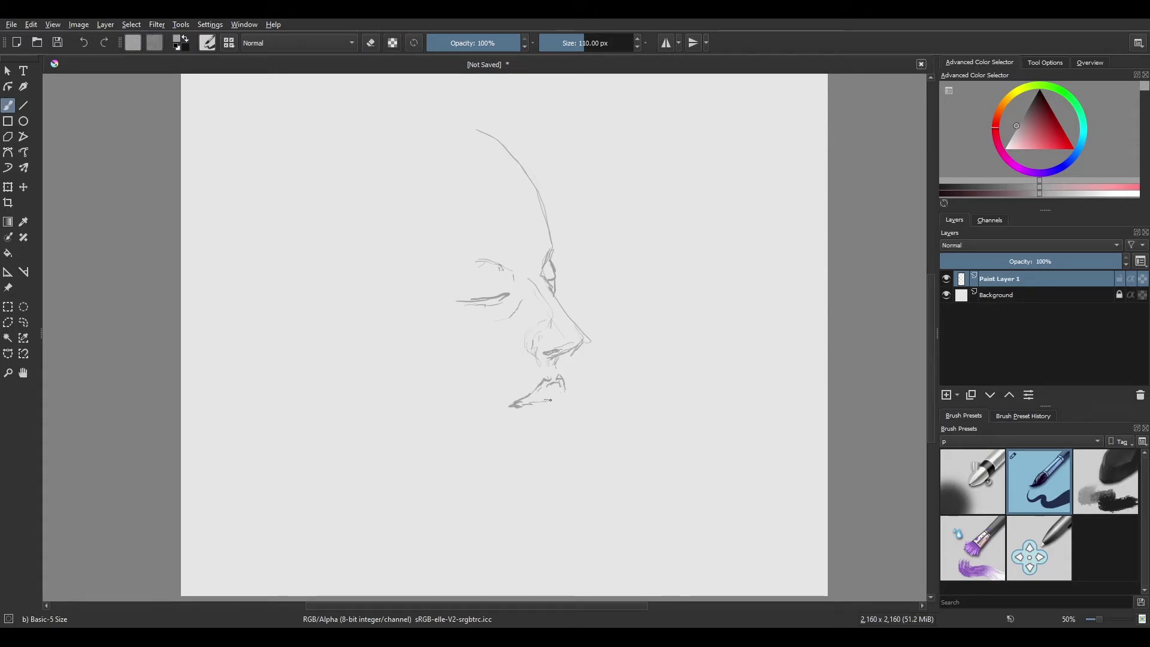
pyautogui.press('m')
pyautogui.press('e')
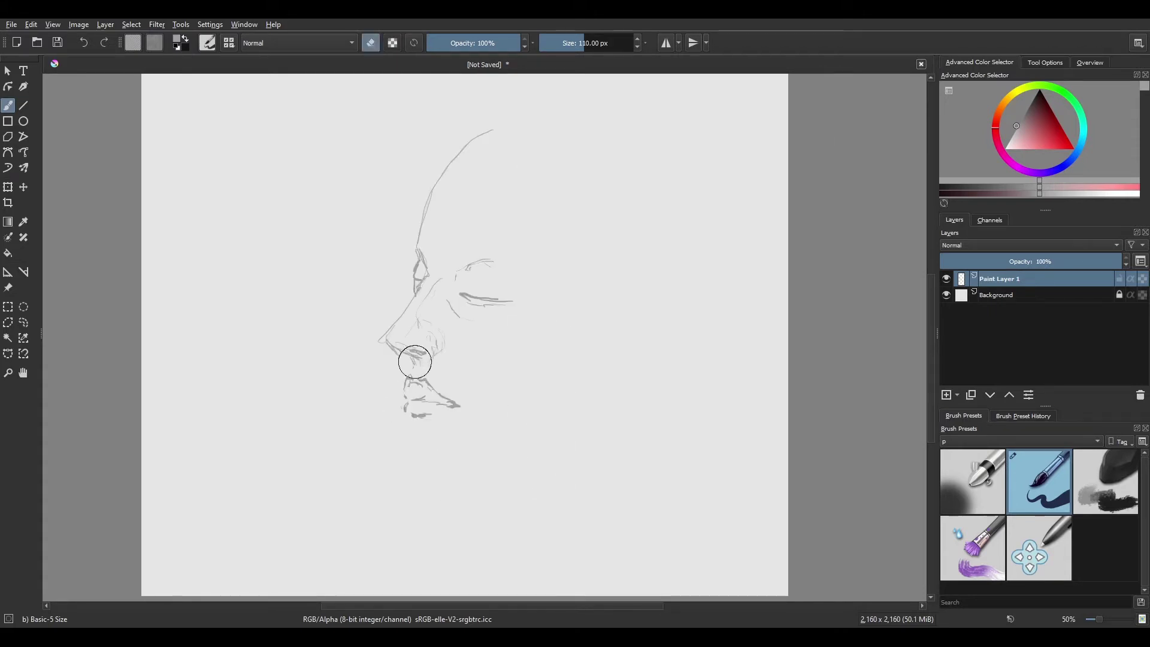
pyautogui.press('e')
pyautogui.press('m')
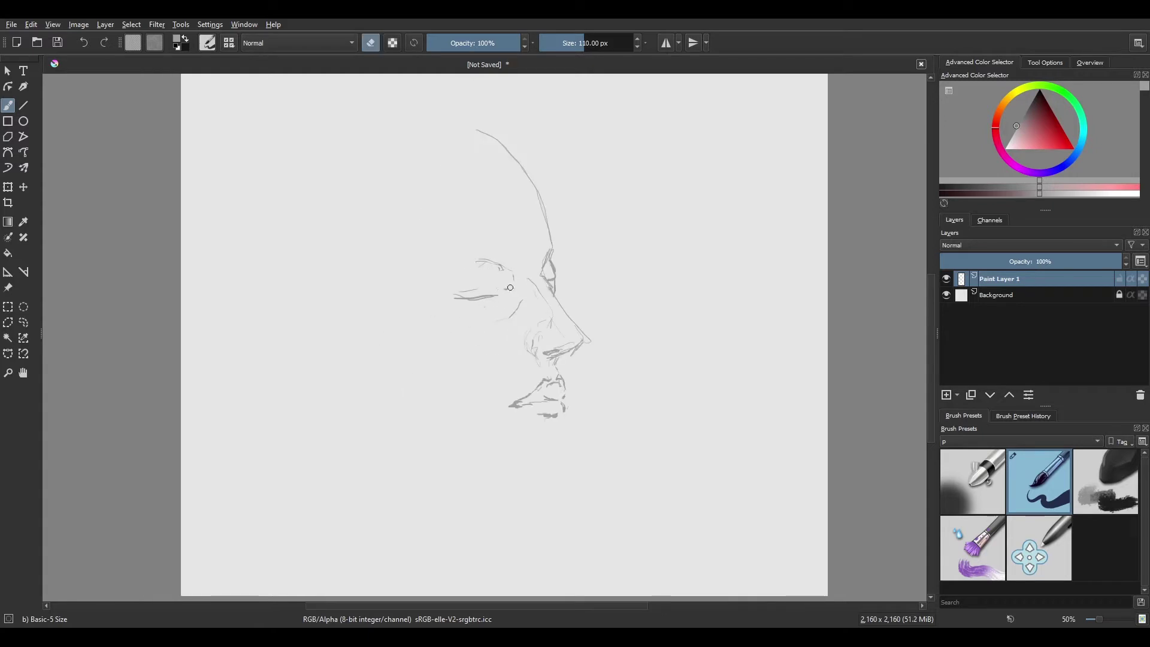
# - Correct the near eyelid and outline the rest of the head with chin, cranium, temple line and ear
pyautogui.press('e')
pyautogui.press('m')
pyautogui.press('e')
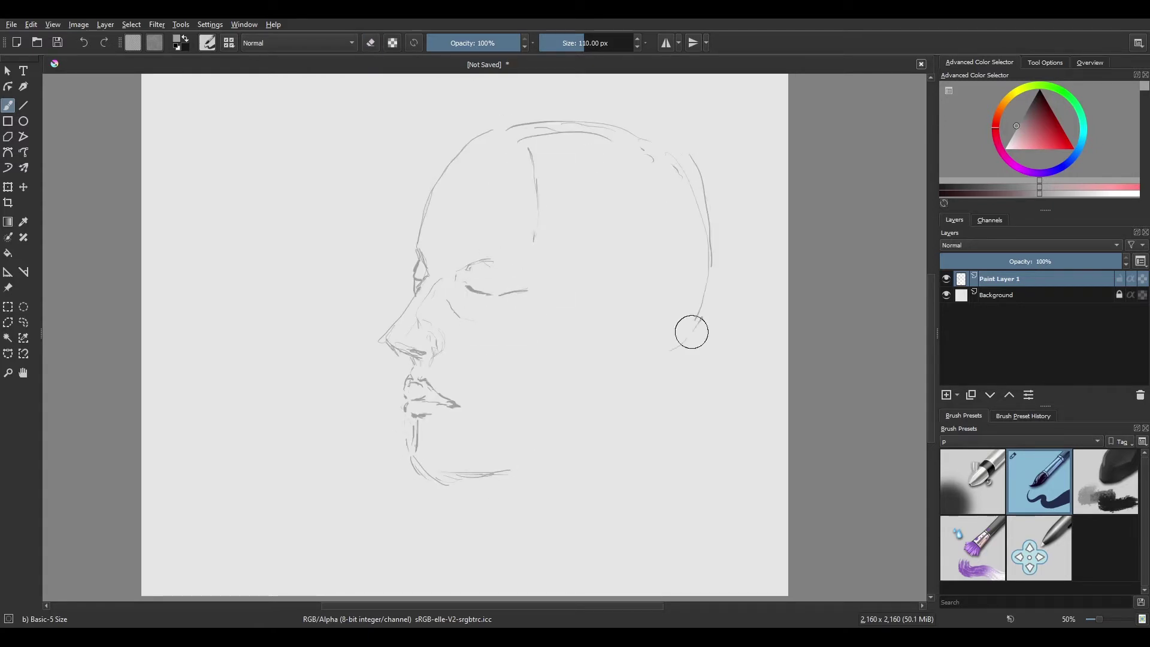
pyautogui.press('m')
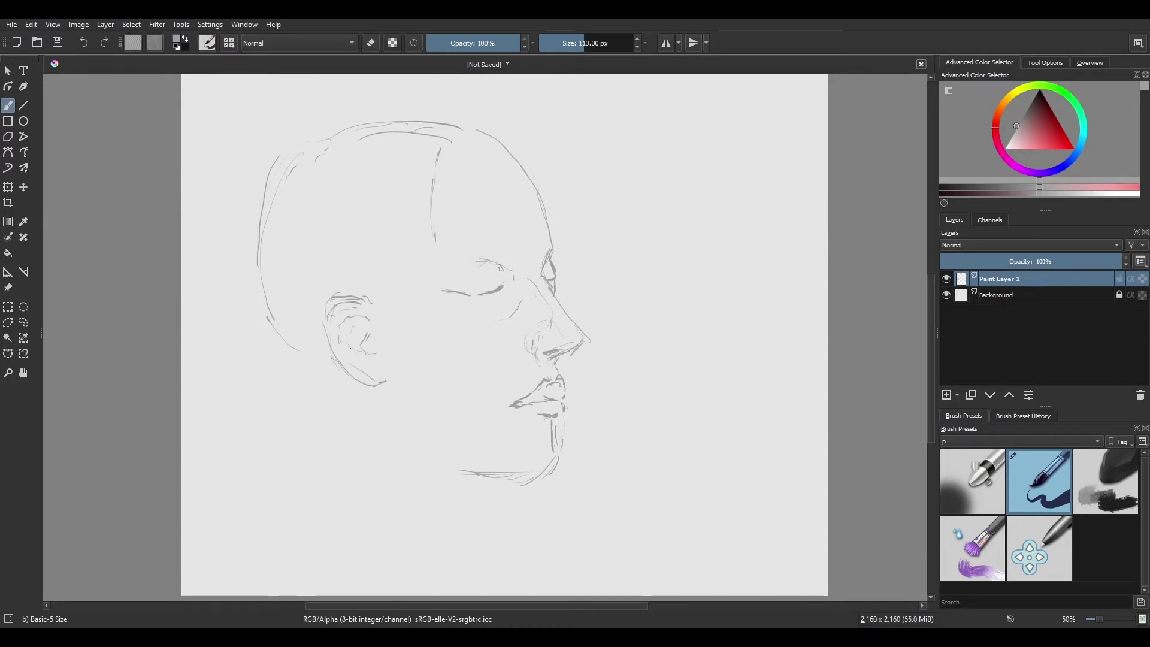
# - Draw the back and front contours of the neck and mark the jaw corner below the ear
pyautogui.moveTo(312, 406); pyautogui.dragTo(327, 453)
pyautogui.press('m')
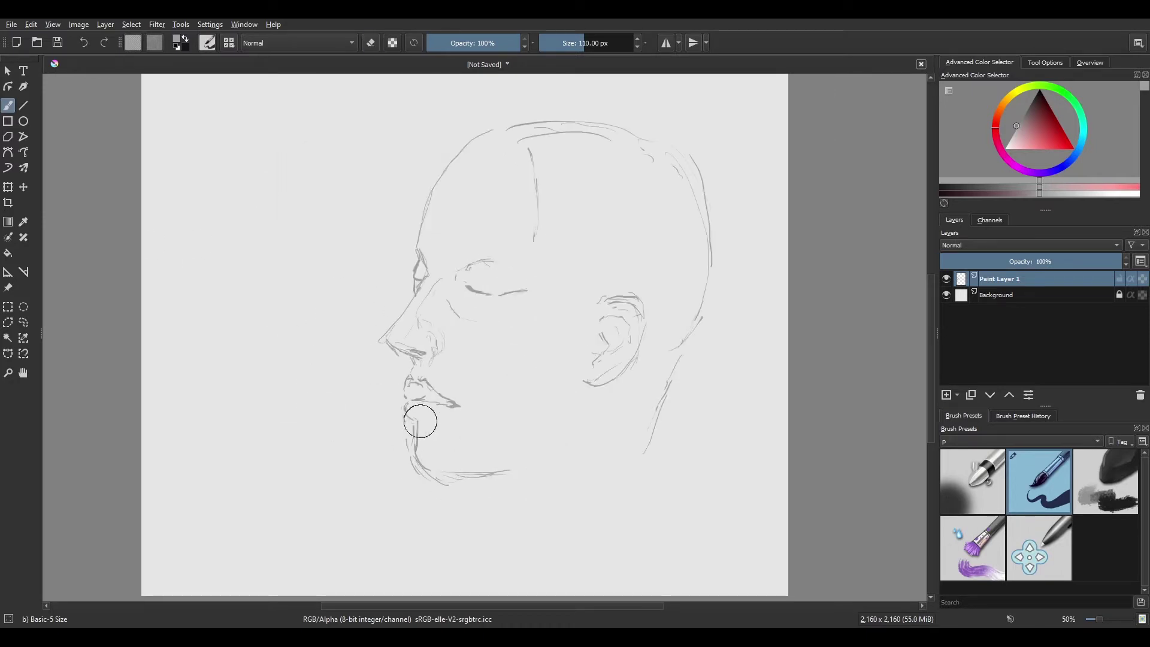
pyautogui.press('m')
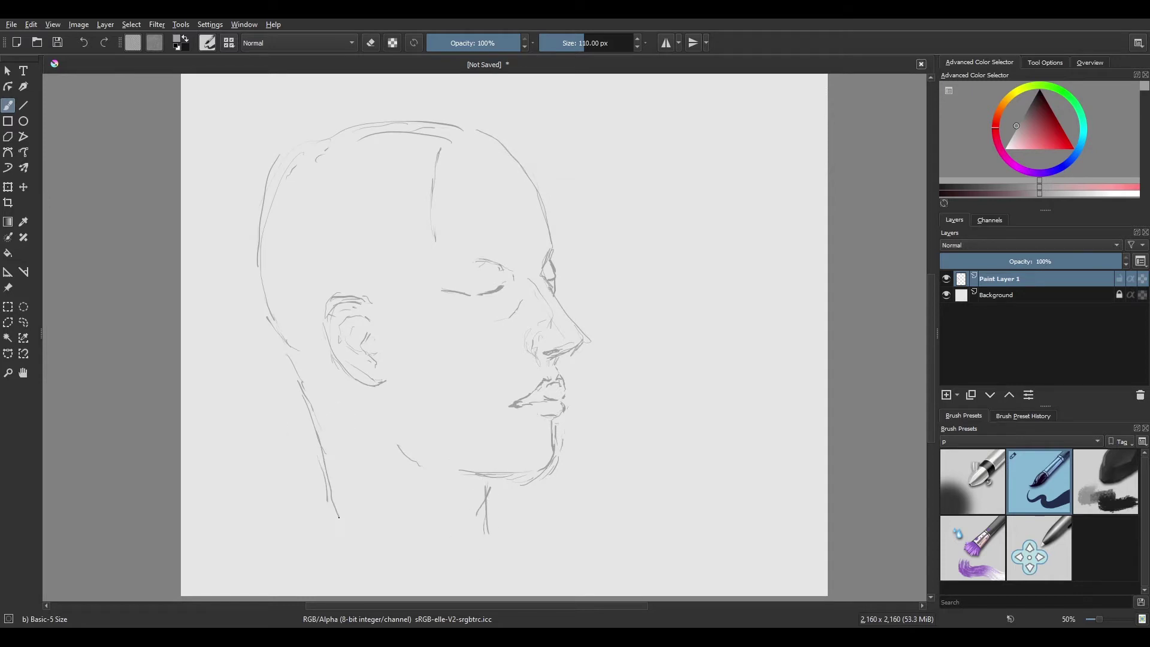
pyautogui.press('m')
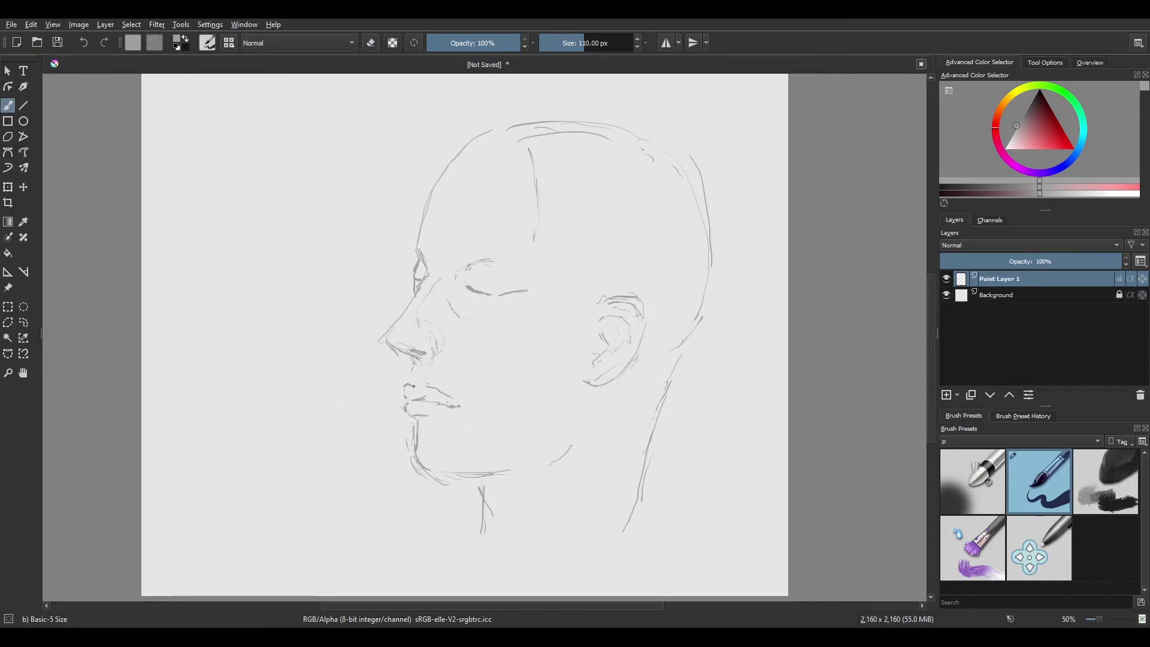
# - Draw plane lines for the brow ridge, the eye socket, the nose and the inner cheek
pyautogui.press('e')
pyautogui.press('m')
pyautogui.press('e')
pyautogui.press('m')
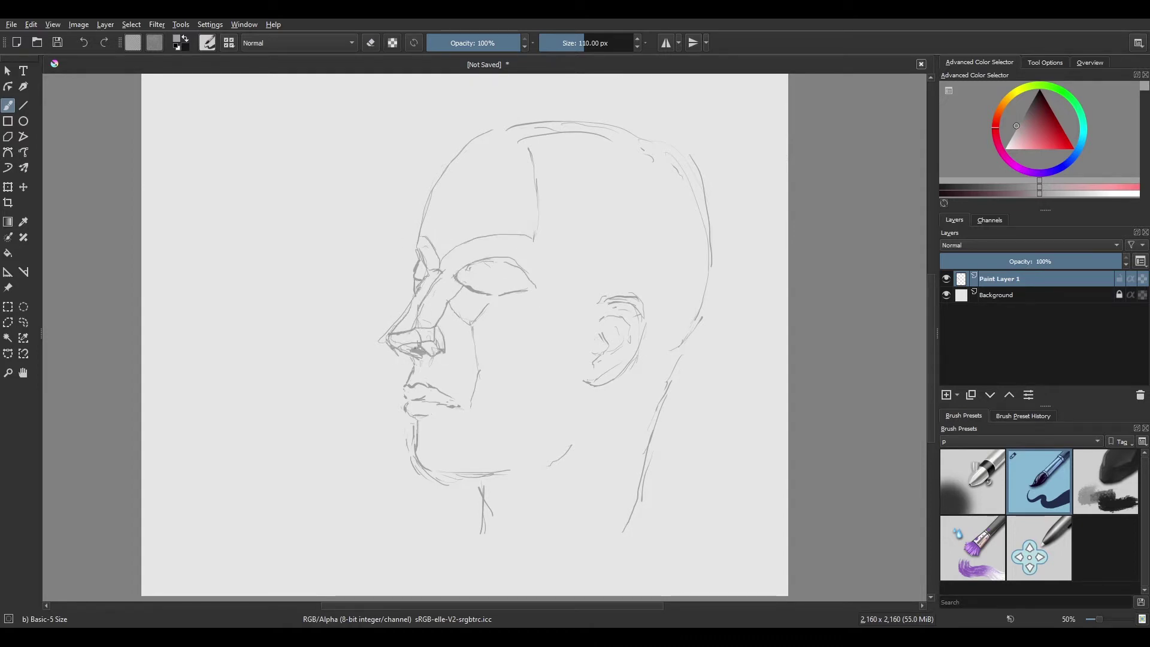
# - Draw the cheekbone contour from nose to ear, thicken the closed eyelid and define the philtrum and upper lip
pyautogui.press('m')
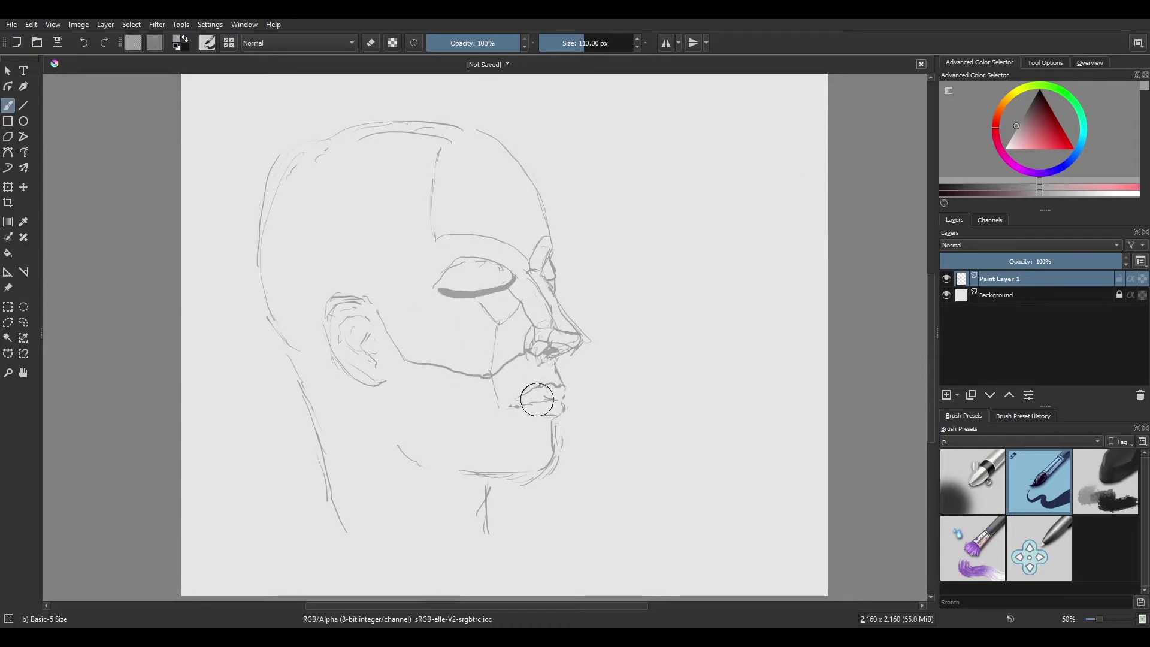
pyautogui.press('m')
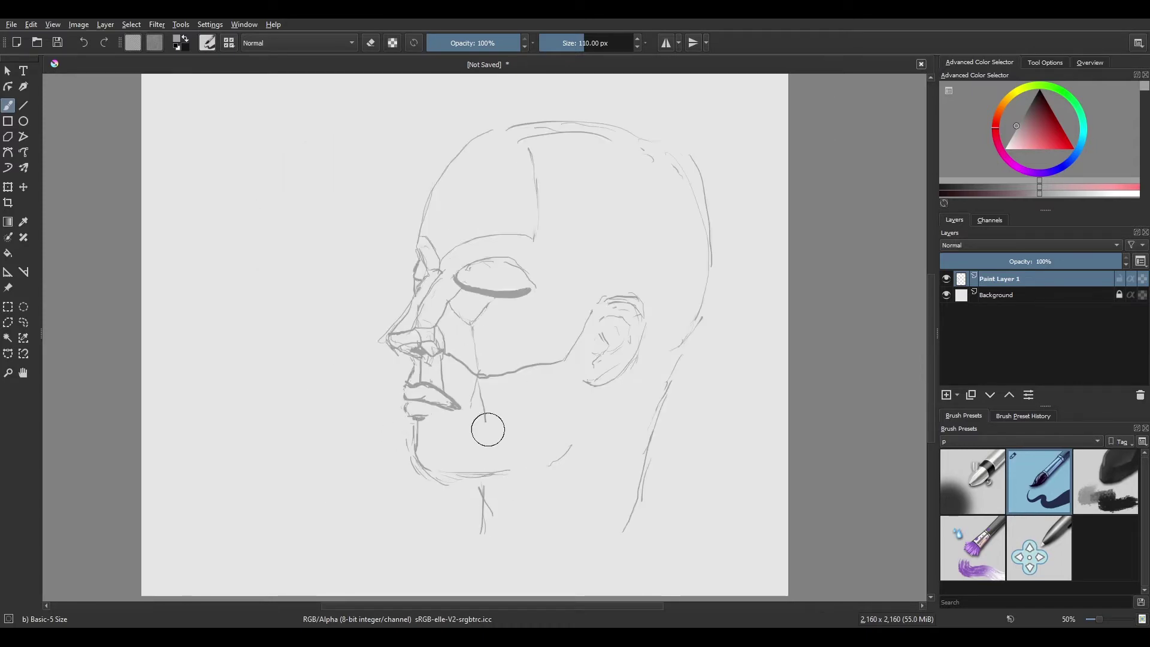
pyautogui.press('e')
pyautogui.press('e')
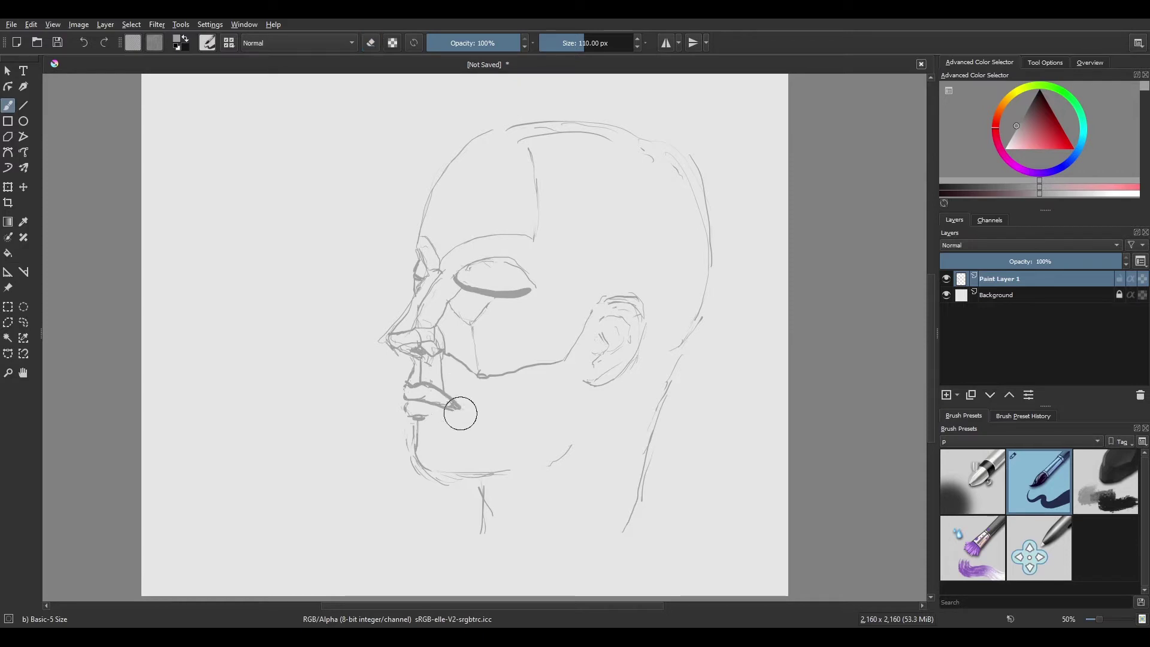
# - Divide the cheek, jaw and temple into planes with contour lines and refine the ear and jaw edge
pyautogui.press('m')
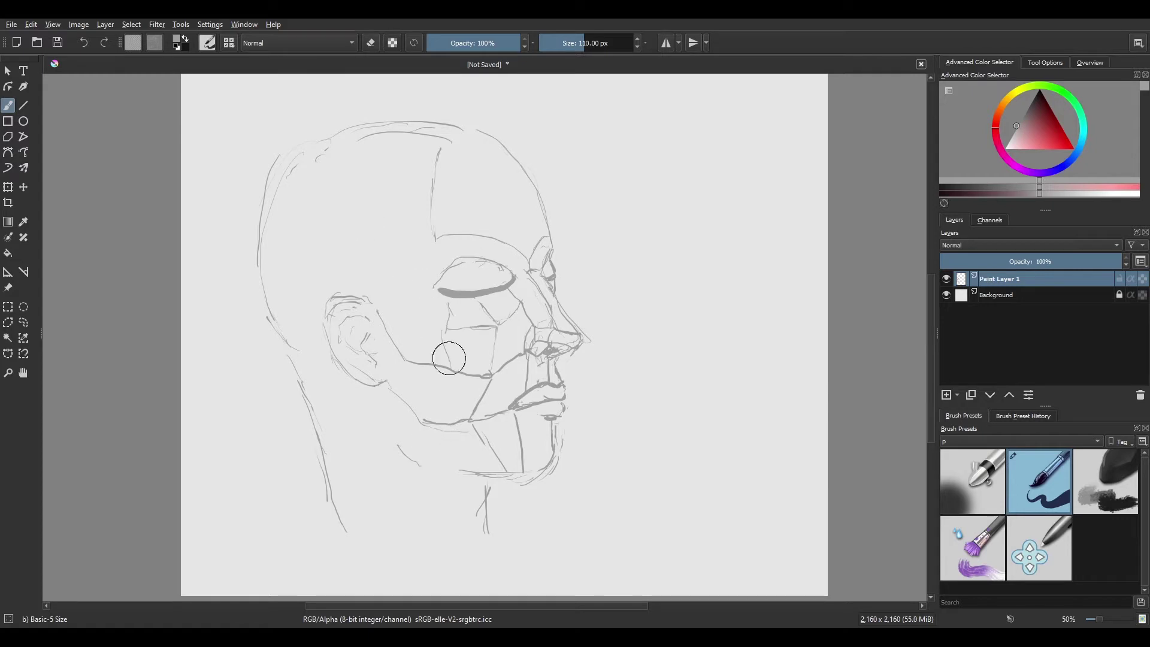
pyautogui.moveTo(408, 352); pyautogui.dragTo(401, 289)
pyautogui.moveTo(446, 353); pyautogui.dragTo(429, 423)
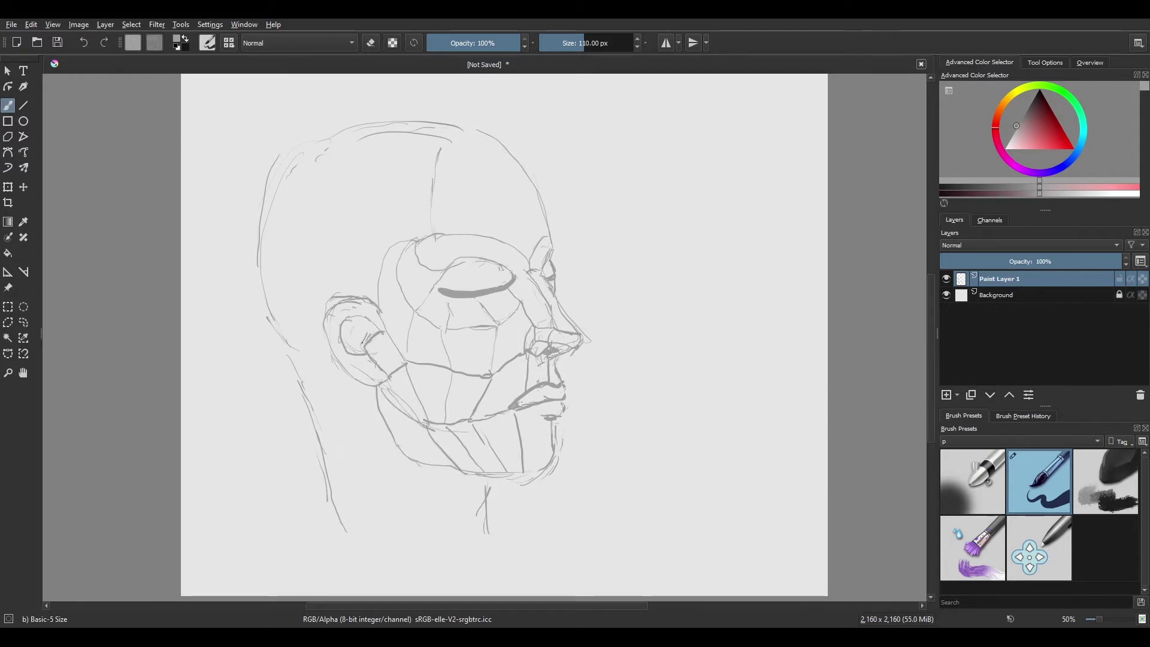
# - Draw a grid of curved contour lines across the forehead and cranium, down to the back of the head
pyautogui.press('m')
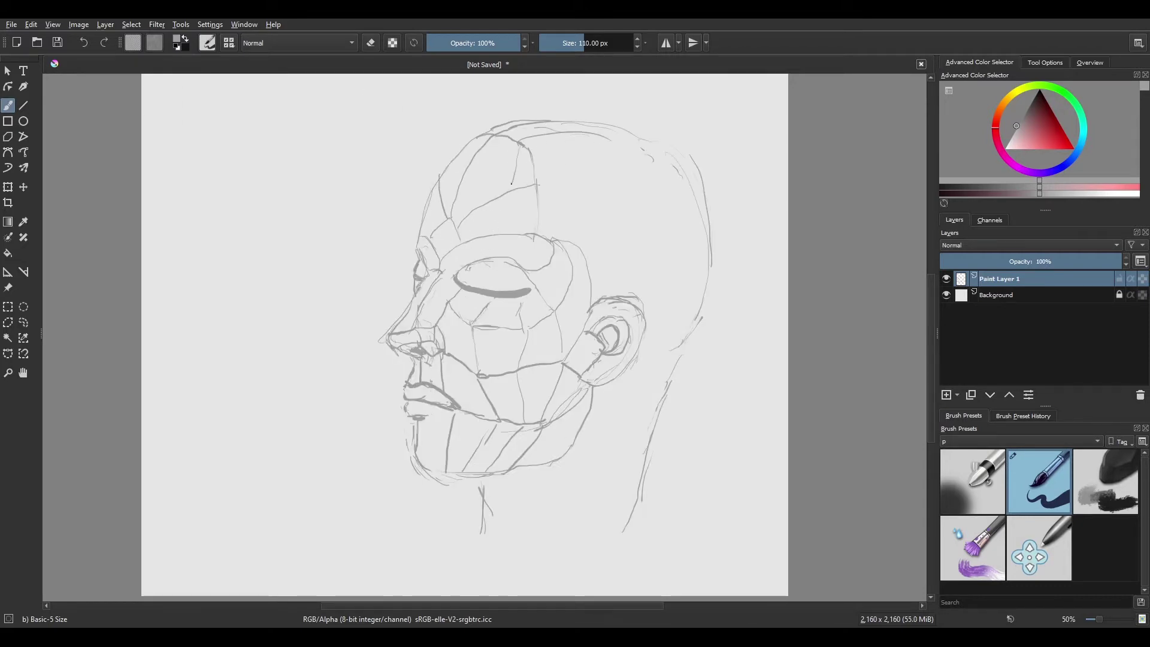
pyautogui.moveTo(539, 188)
pyautogui.mouseDown()
pyautogui.moveTo(660, 201)
pyautogui.moveTo(537, 230)
pyautogui.moveTo(592, 306)
pyautogui.moveTo(631, 320)
pyautogui.mouseUp()
pyautogui.moveTo(692, 219); pyautogui.dragTo(696, 237)
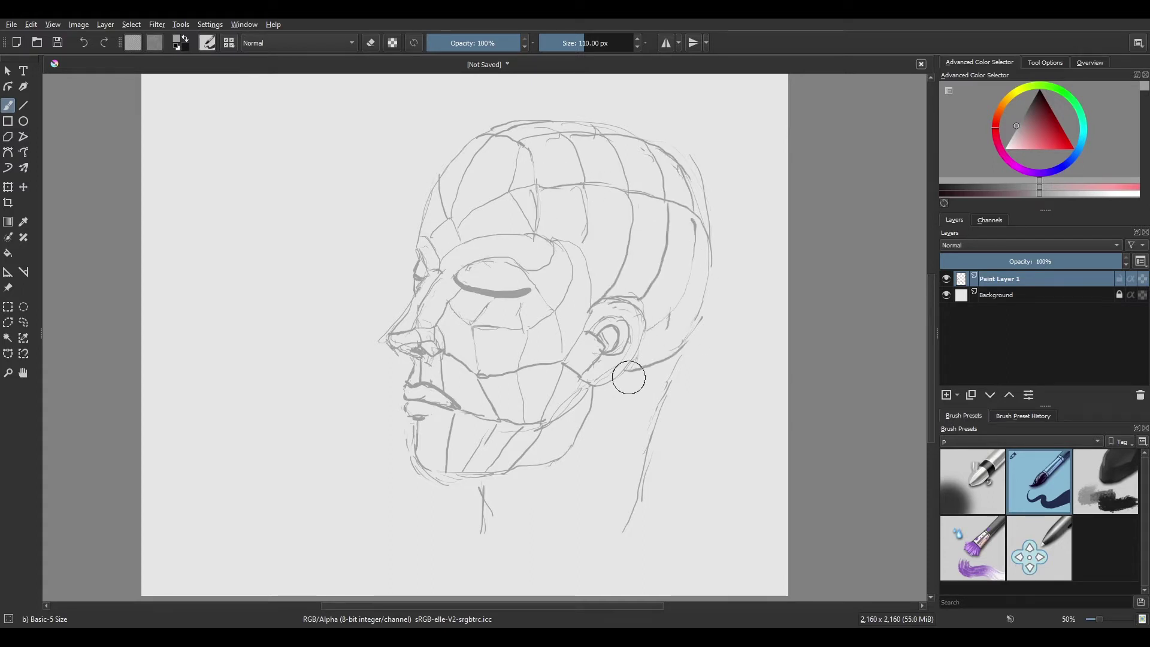
# - Draw long contour lines down the neck and extend them into the shoulders
pyautogui.moveTo(645, 361); pyautogui.dragTo(626, 547)
pyautogui.moveTo(611, 386); pyautogui.dragTo(614, 567)
pyautogui.moveTo(572, 454); pyautogui.dragTo(604, 572)
pyautogui.scroll(-1, 491, 523)
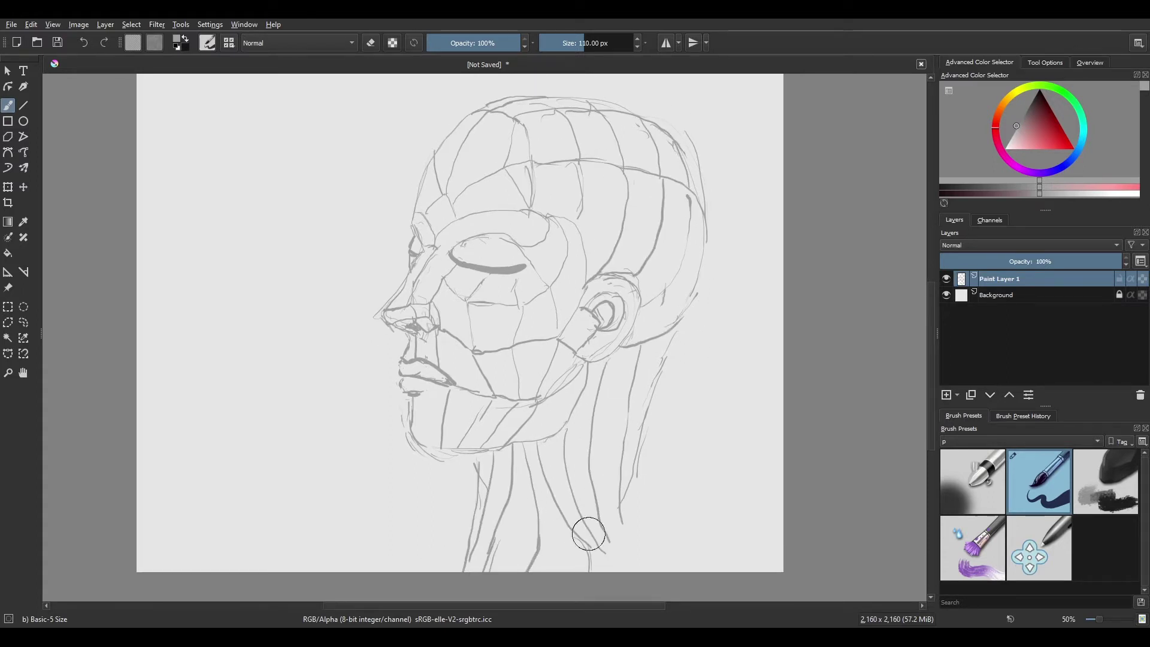
pyautogui.press('m')
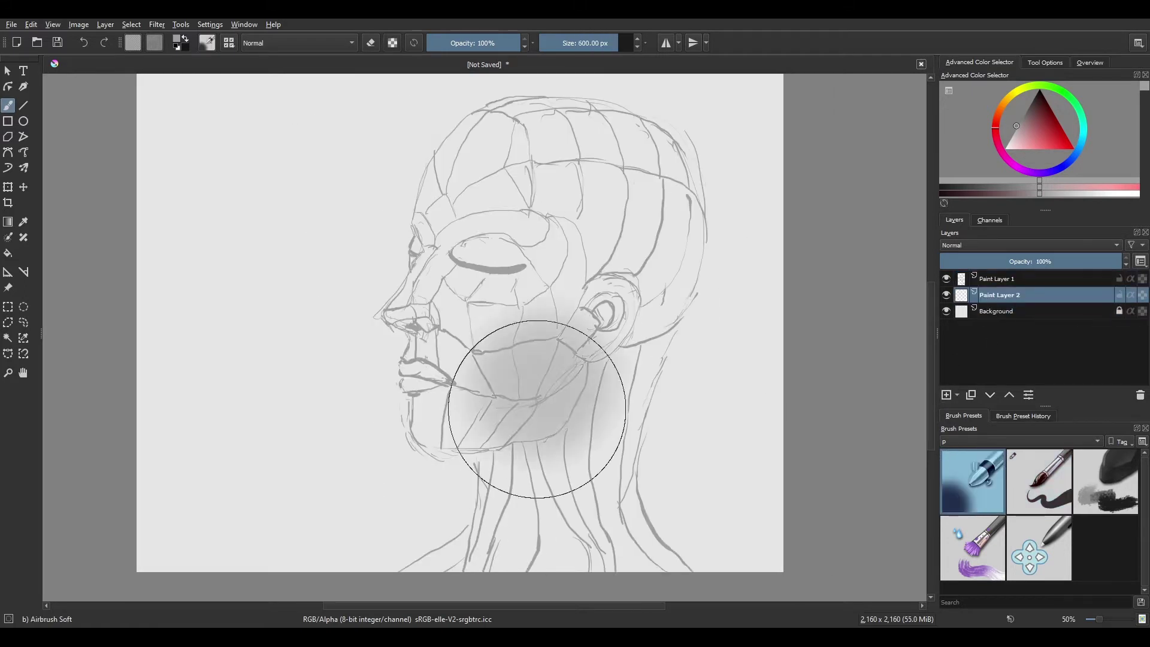
# - Shade the neck, jaw, eye socket and back of the head in soft grey on Paint Layer 2 with the Airbrush Soft brush
pyautogui.moveTo(527, 457)
pyautogui.mouseDown()
pyautogui.moveTo(488, 488)
pyautogui.moveTo(565, 440)
pyautogui.moveTo(527, 467)
pyautogui.moveTo(602, 371)
pyautogui.moveTo(493, 206)
pyautogui.moveTo(610, 314)
pyautogui.moveTo(645, 270)
pyautogui.moveTo(491, 376)
pyautogui.moveTo(551, 412)
pyautogui.moveTo(685, 229)
pyautogui.moveTo(673, 385)
pyautogui.mouseUp()
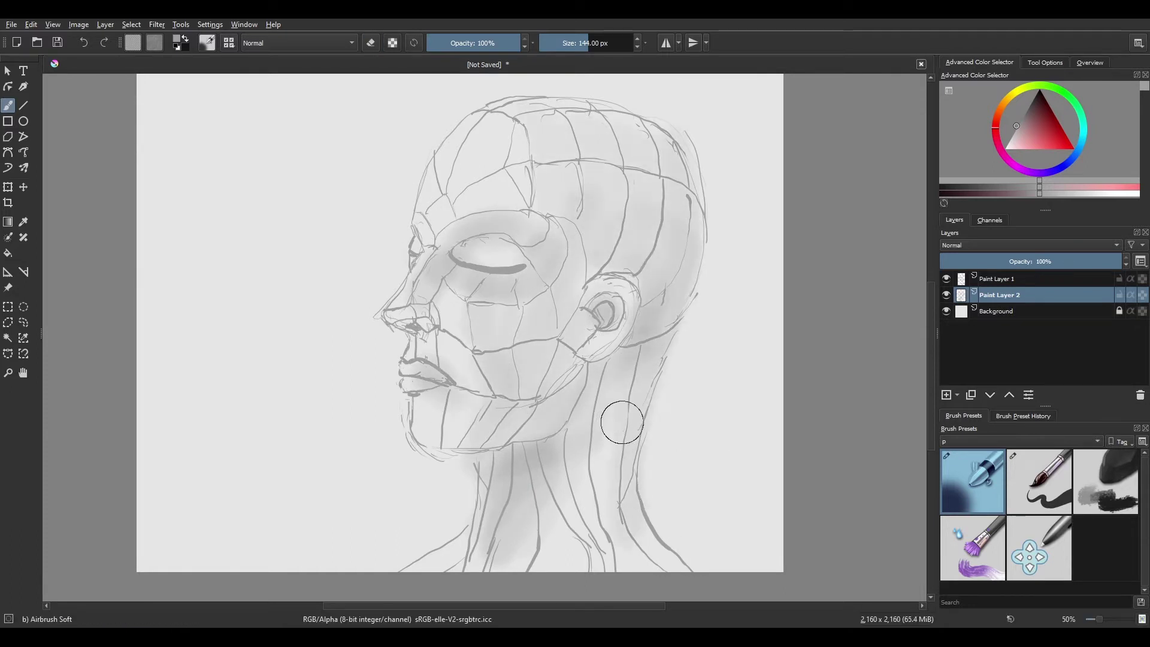
pyautogui.moveTo(621, 418)
pyautogui.mouseDown()
pyautogui.moveTo(670, 134)
pyautogui.moveTo(619, 187)
pyautogui.mouseUp()
pyautogui.press('m')
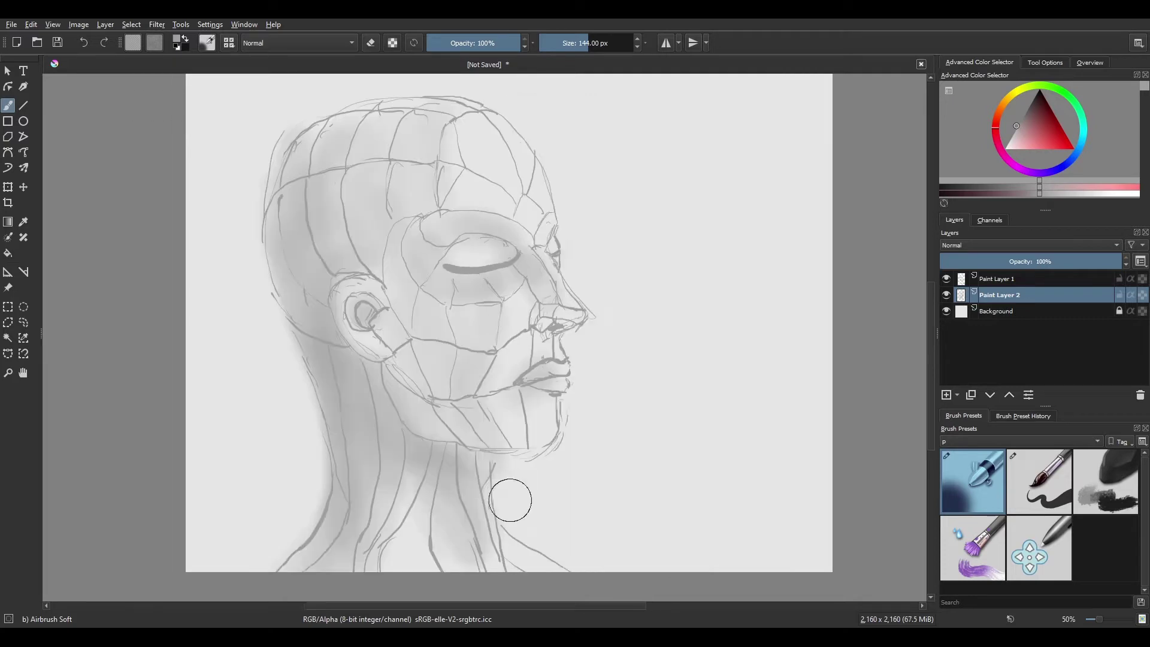
pyautogui.moveTo(529, 341); pyautogui.dragTo(531, 312)
# - Add a paint layer above Paint Layer 1, fill it with near-black and set its blending mode to Color
pyautogui.click(1024, 281)
pyautogui.press('Insert')
pyautogui.press('BackSpace')
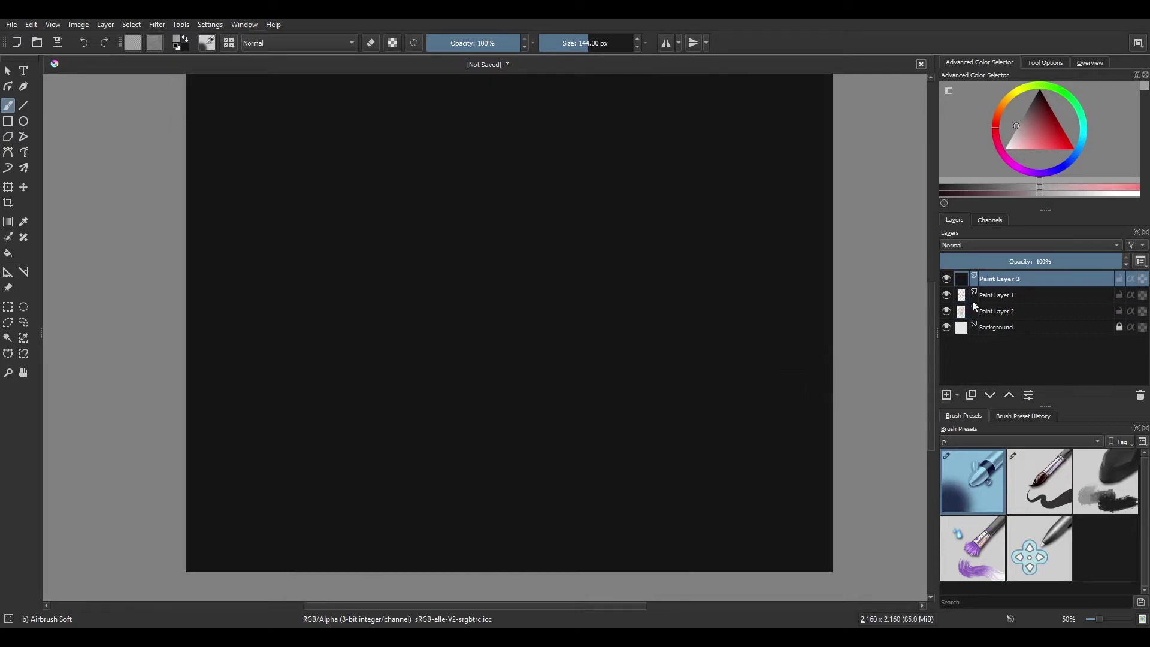
pyautogui.hotkey('alt', 'shift', 'c')
pyautogui.hotkey('shift', 'BackSpace')
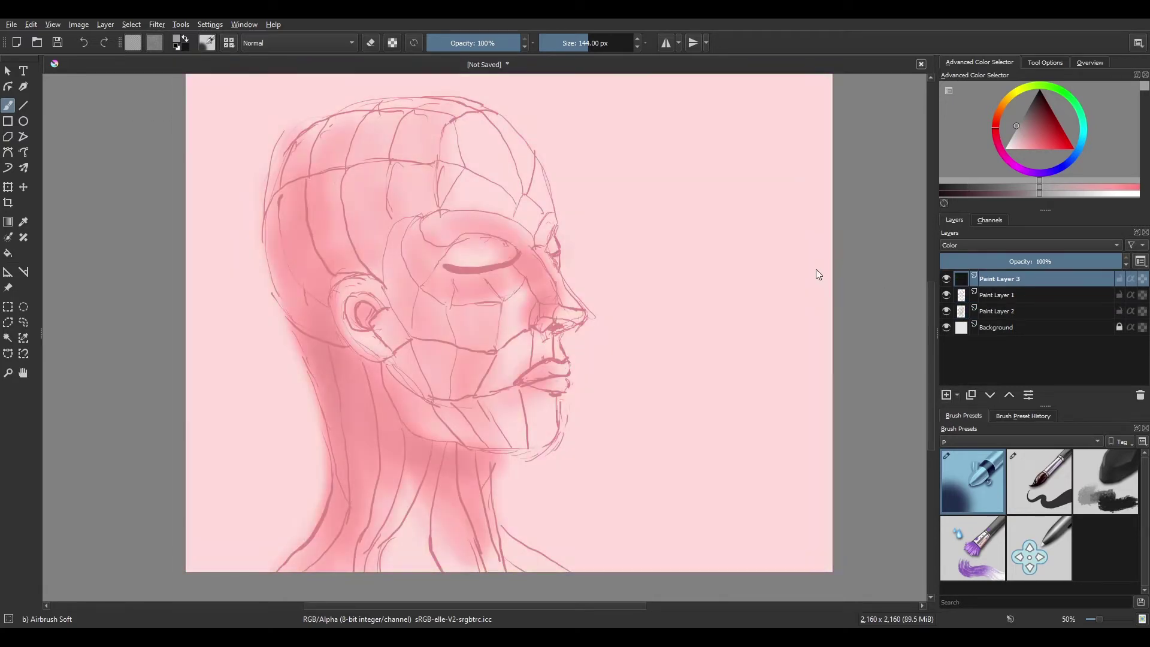
# - Set Paint Layer 3's blending mode to Burn and change its fill colour to orange-red
pyautogui.hotkey('shift', 'BackSpace')
pyautogui.hotkey('shift', 'BackSpace')
pyautogui.hotkey('alt', 'shift', 'b')
pyautogui.hotkey('shift', '+')
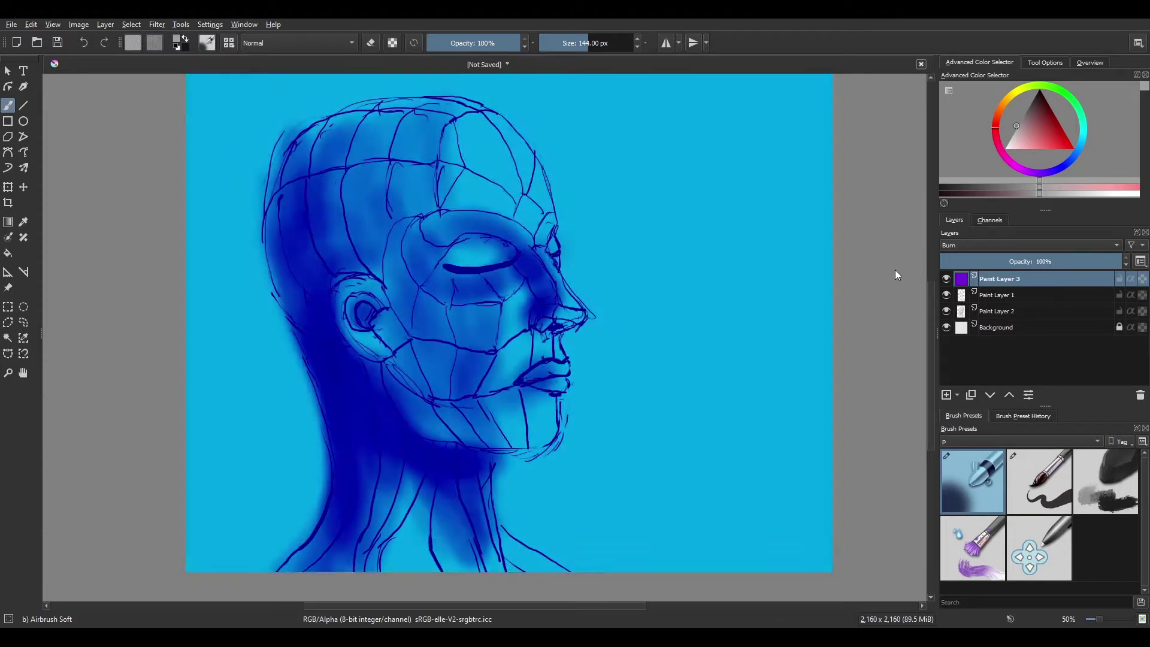
pyautogui.hotkey('shift', '+')
pyautogui.hotkey('shift', '-')
pyautogui.hotkey('shift', '-')
pyautogui.press('BackSpace')
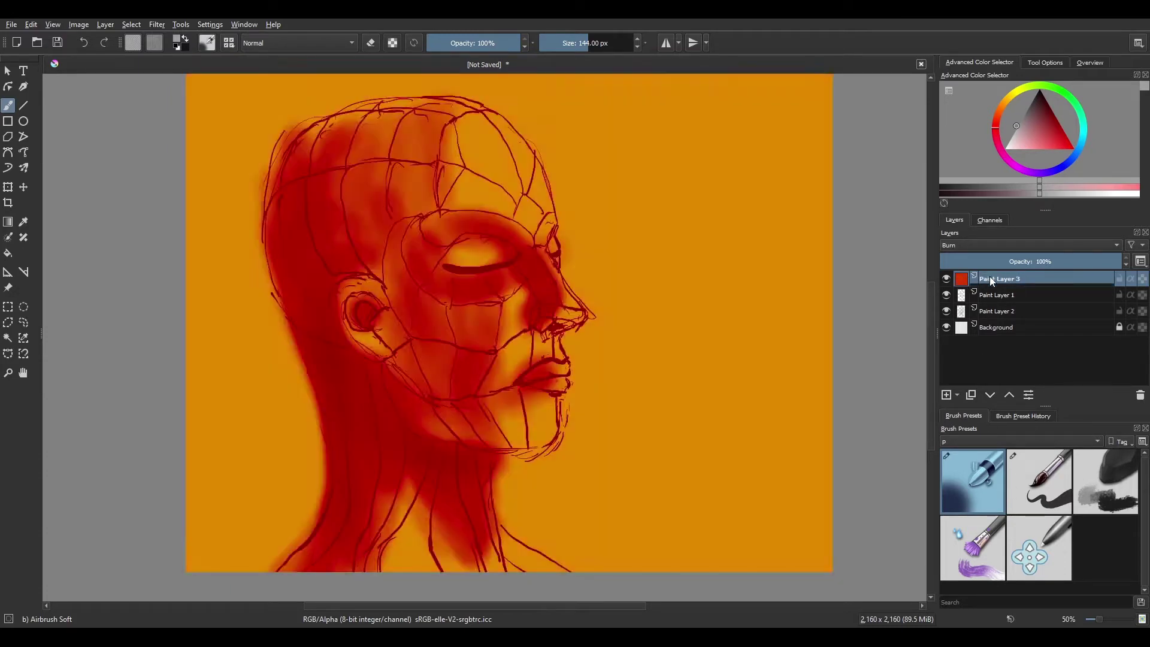
# - Merge the three paint layers above the background into one layer and shift its colours to magenta
pyautogui.keyDown('shift'); pyautogui.click(1006, 311); pyautogui.keyUp('shift')
pyautogui.hotkey('ctrl', 'e')
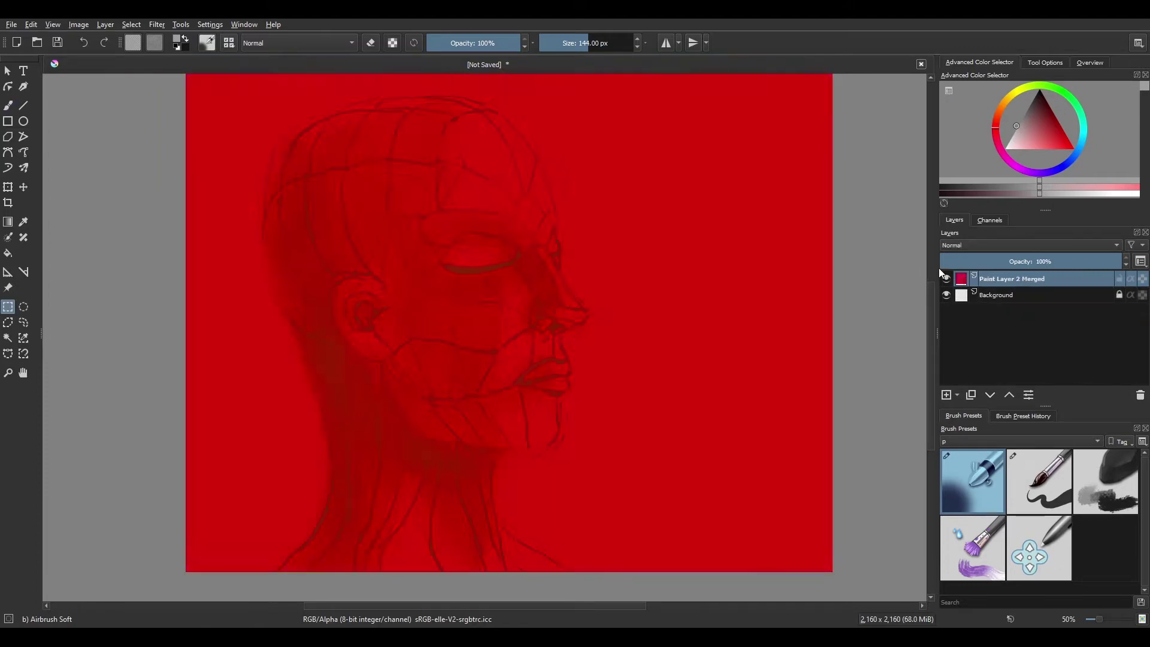
pyautogui.press('m')
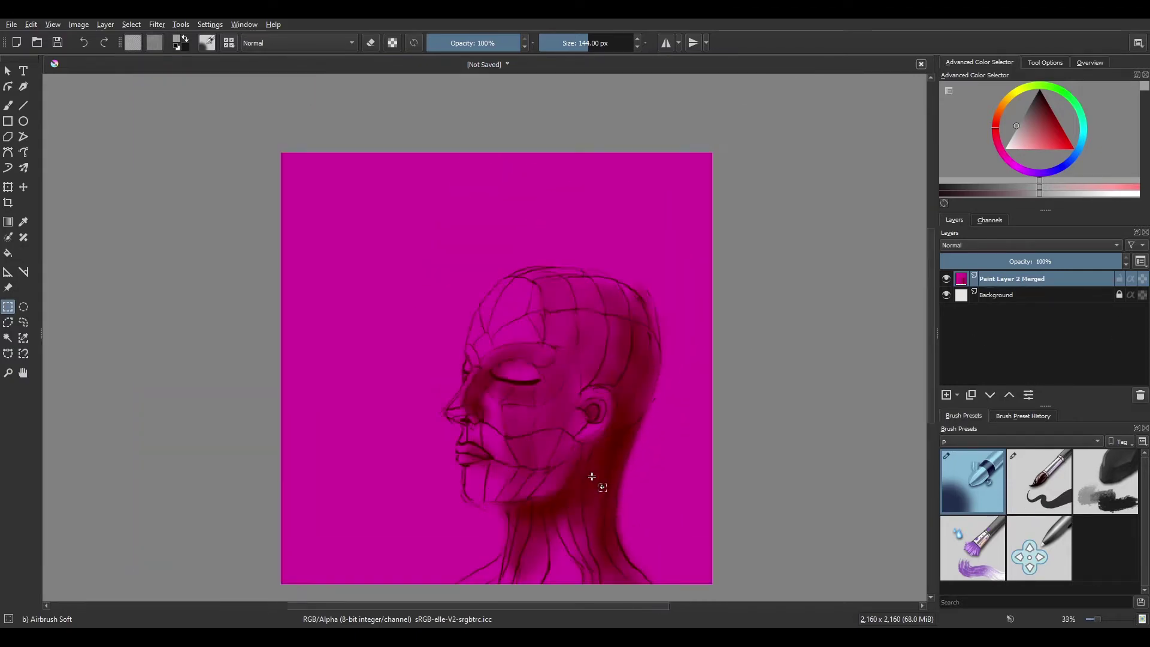
# - Add a paint layer above the merged layer, choose light blue and try blending modes up to Color
pyautogui.press('m')
pyautogui.click(1083, 146)
pyautogui.click(947, 395)
pyautogui.scroll(-2, 996, 245)
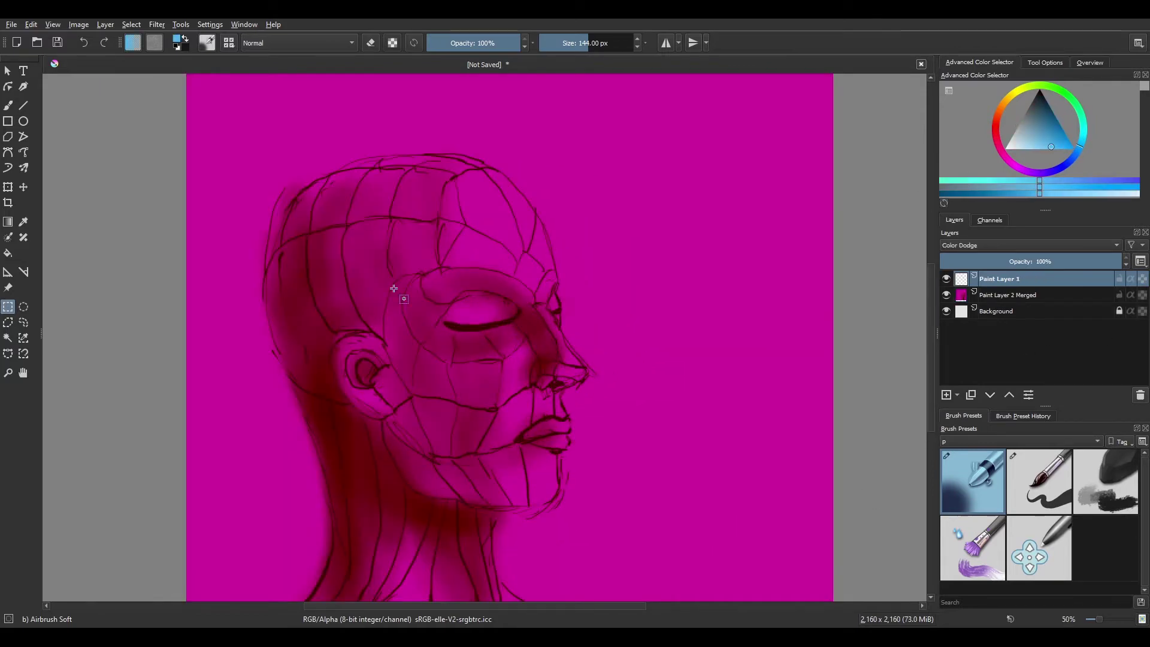
pyautogui.scroll(-2, 984, 246)
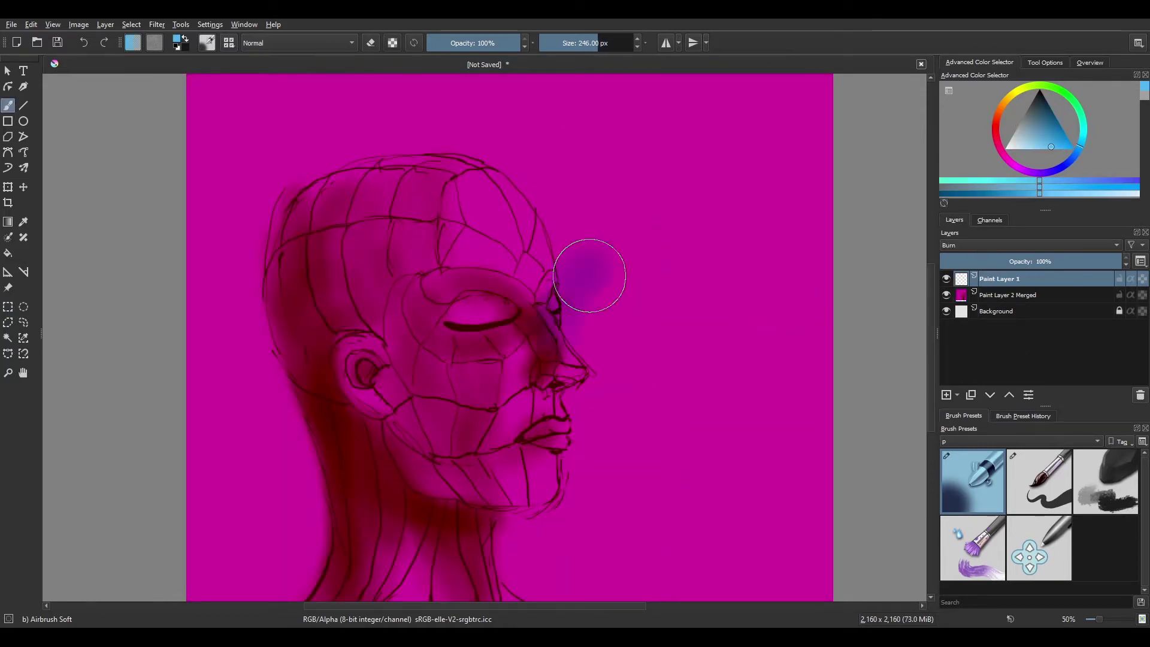
pyautogui.moveTo(586, 270); pyautogui.dragTo(629, 508)
pyautogui.scroll(-3, 995, 246)
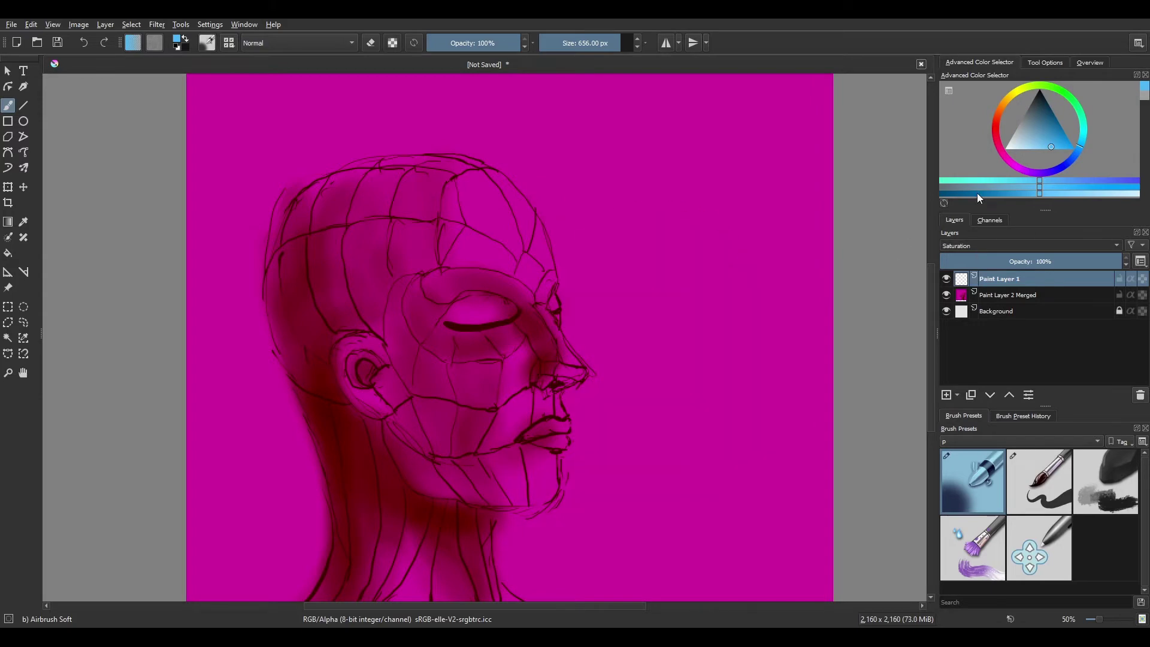
# - Airbrush light blue over the forehead, closed eyelid and nose in Color mode
pyautogui.press('m')
pyautogui.press('[')
pyautogui.press('[')
pyautogui.press('[')
pyautogui.press('[')
pyautogui.moveTo(449, 212)
pyautogui.mouseDown()
pyautogui.moveTo(501, 254)
pyautogui.moveTo(528, 215)
pyautogui.mouseUp()
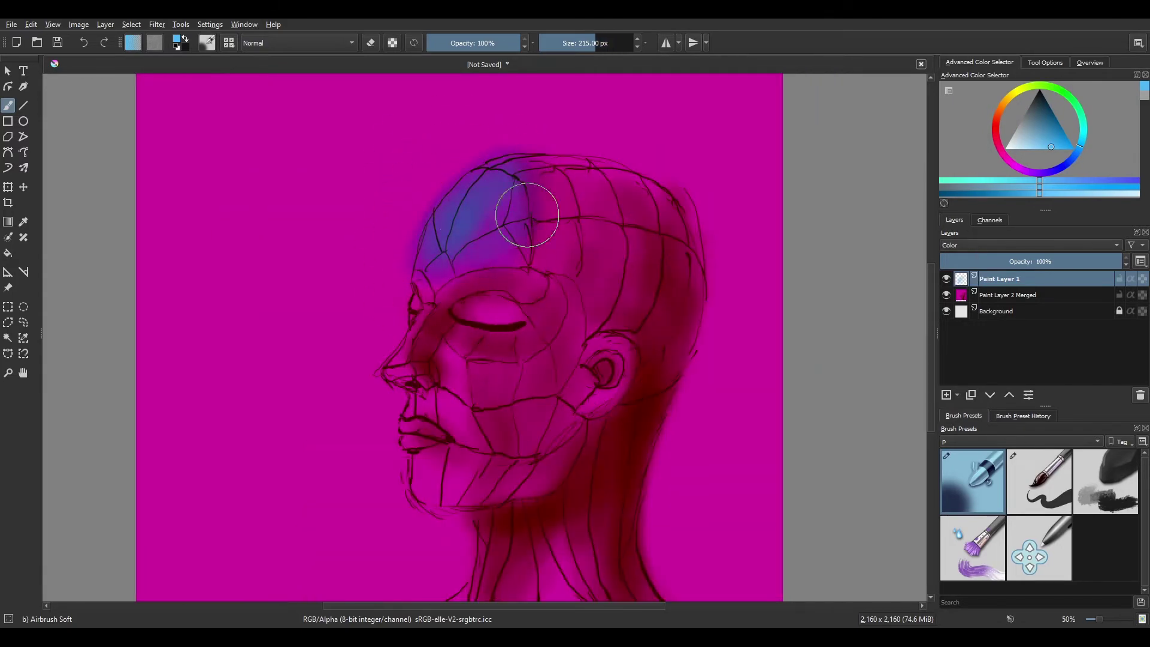
pyautogui.moveTo(511, 320)
pyautogui.mouseDown()
pyautogui.moveTo(444, 378)
pyautogui.moveTo(431, 479)
pyautogui.mouseUp()
pyautogui.moveTo(479, 240); pyautogui.dragTo(531, 506)
pyautogui.hotkey('ctrl', 'z')
pyautogui.press('m')
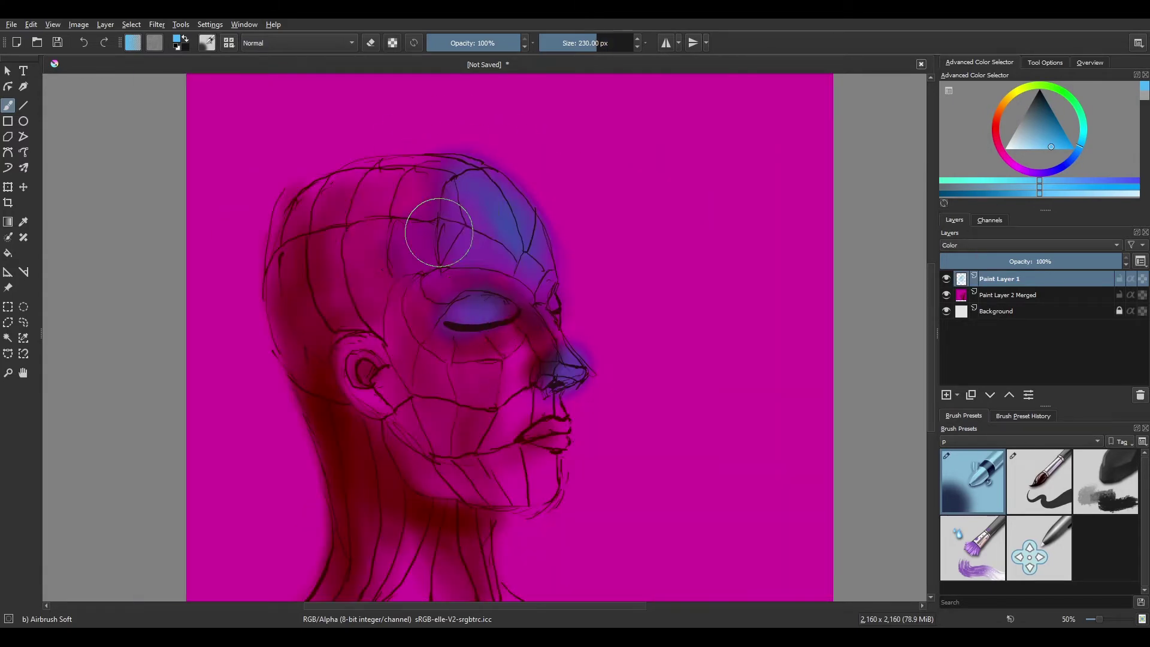
# - Extend the light blue airbrushing over the lips, cheek, jaw and front of the neck
pyautogui.press(']')
pyautogui.press(']')
pyautogui.press(']')
pyautogui.press('[')
pyautogui.press('[')
pyautogui.moveTo(533, 438)
pyautogui.mouseDown()
pyautogui.moveTo(524, 408)
pyautogui.moveTo(551, 467)
pyautogui.mouseUp()
pyautogui.scroll(-3, 483, 385)
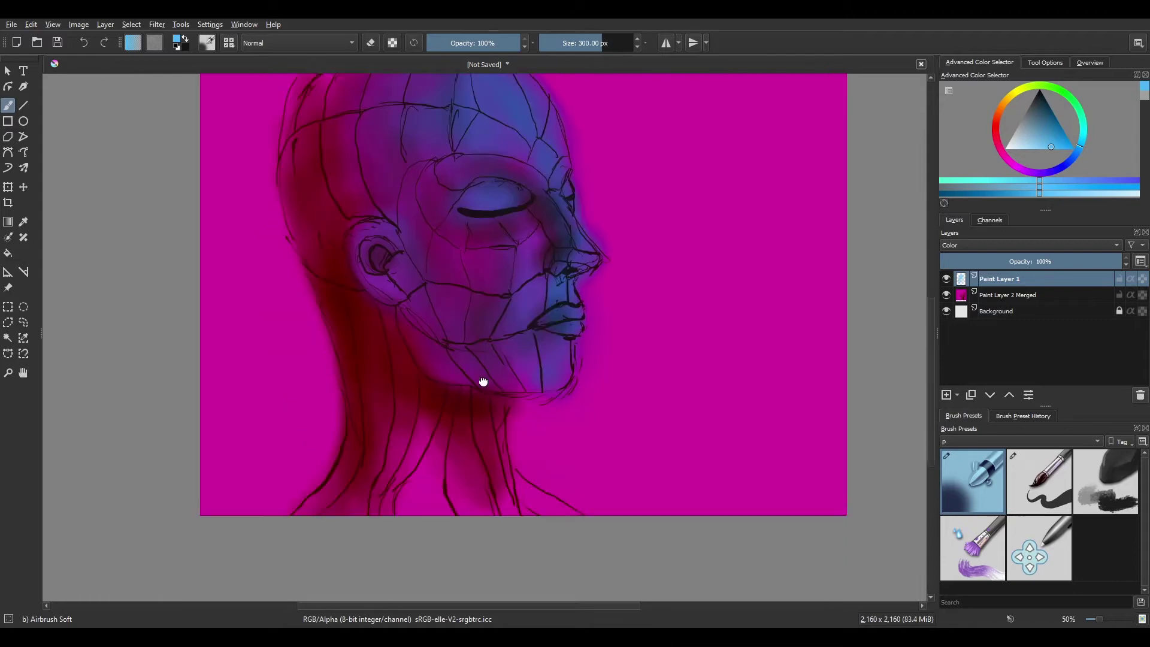
pyautogui.moveTo(420, 431); pyautogui.dragTo(437, 534)
pyautogui.press('m')
pyautogui.scroll(3, 687, 313)
# - Add Paint Layer 2 beneath the merged layer and paint a yellow patch in front of the face with Wet Bristles
pyautogui.click(1012, 295)
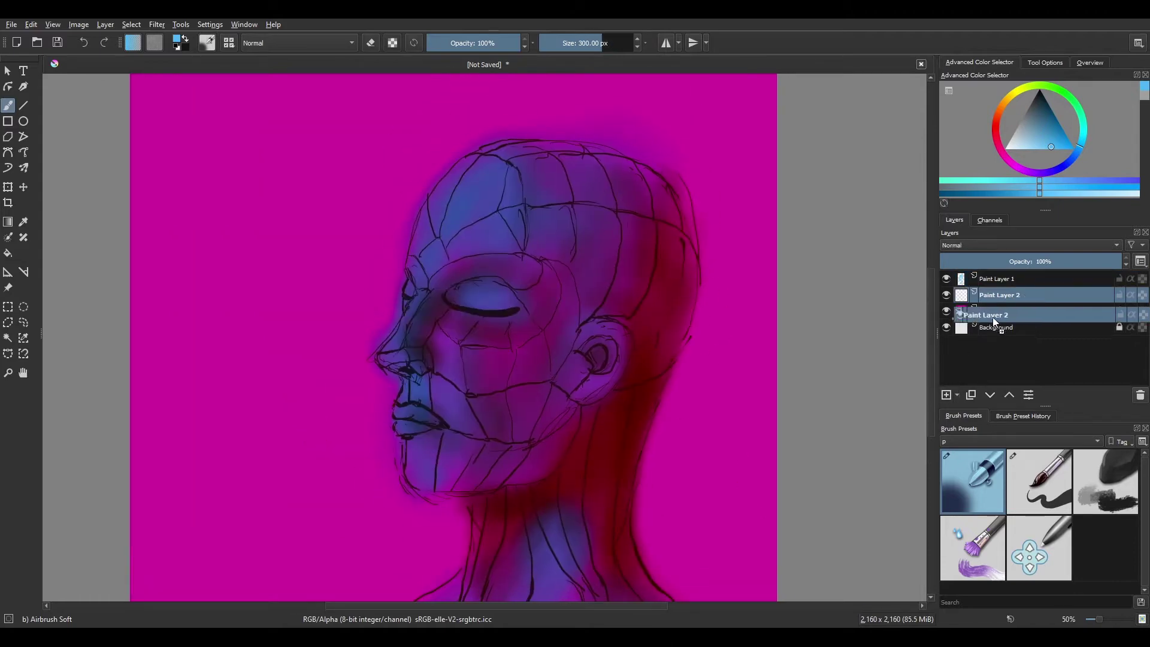
pyautogui.click(973, 548)
pyautogui.click(997, 311)
pyautogui.moveTo(288, 276); pyautogui.dragTo(311, 557)
# - Compare blending modes such as Intensity and Decrease Intensity on Paint Layer 2 Merged and set it to XNOR
pyautogui.click(1012, 295)
pyautogui.click(1022, 246)
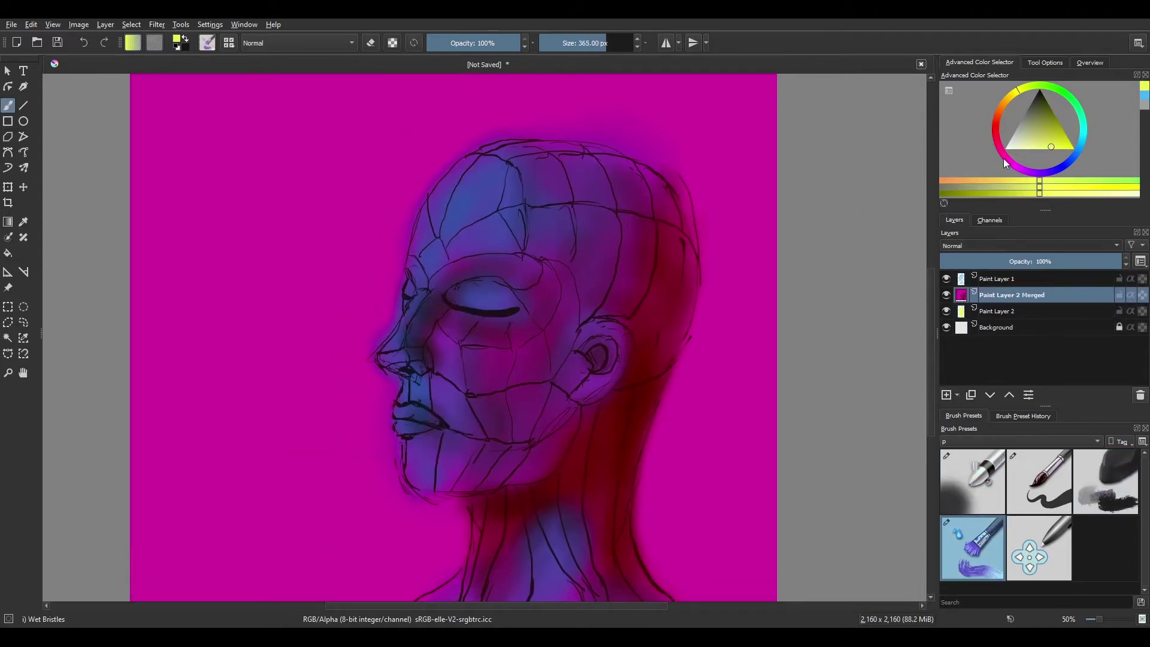
pyautogui.click(1004, 158)
pyautogui.scroll(15, 1008, 244)
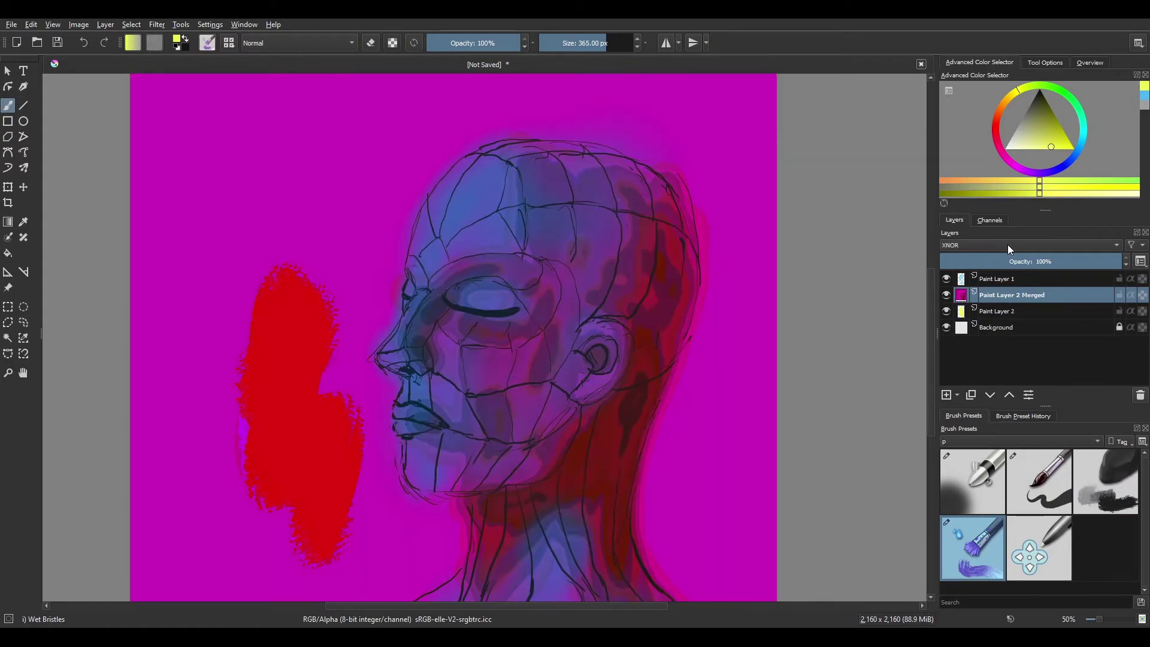
pyautogui.scroll(1, 740, 285)
pyautogui.scroll(-1, 740, 285)
pyautogui.scroll(-20, 990, 242)
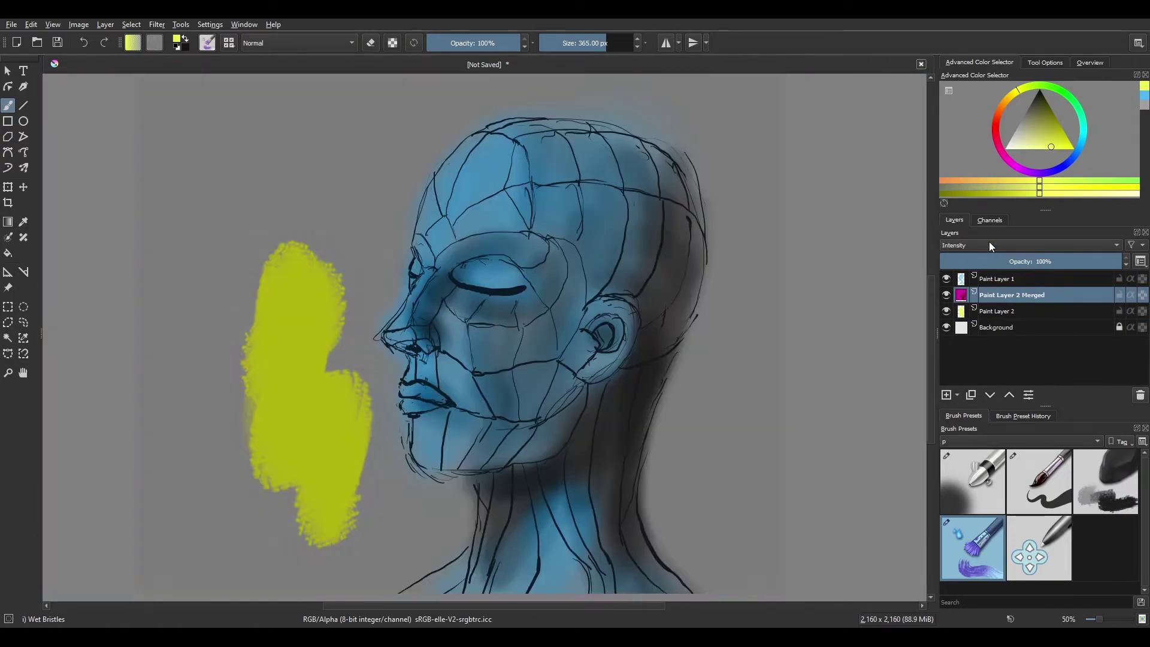
pyautogui.scroll(-15, 989, 242)
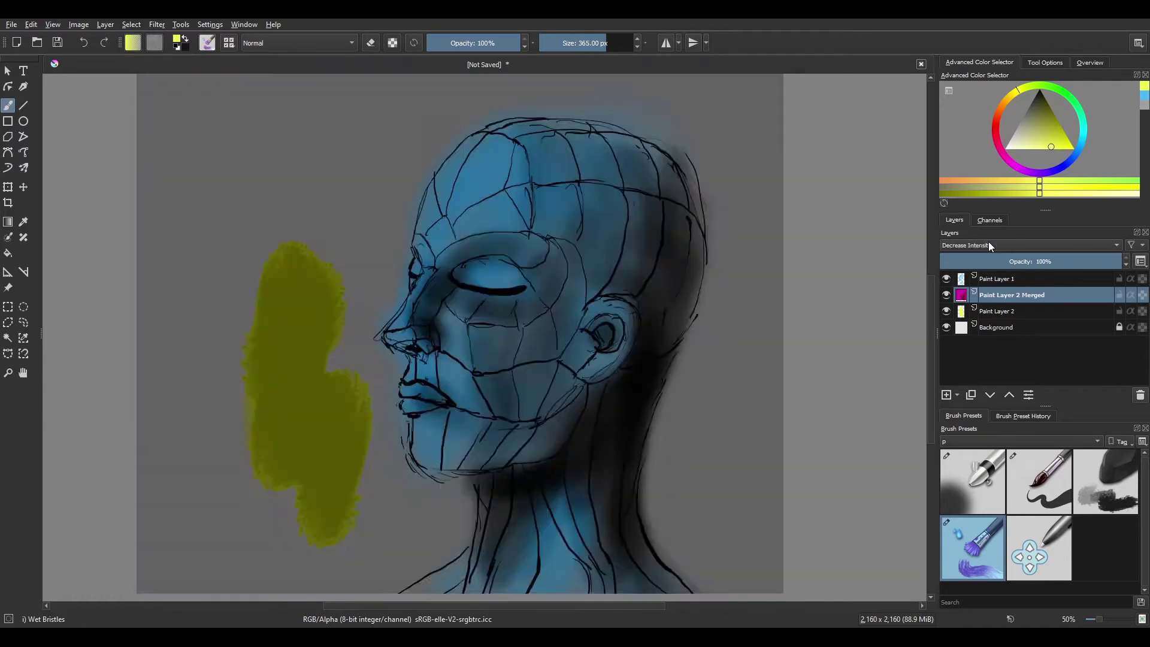
pyautogui.scroll(20, 982, 242)
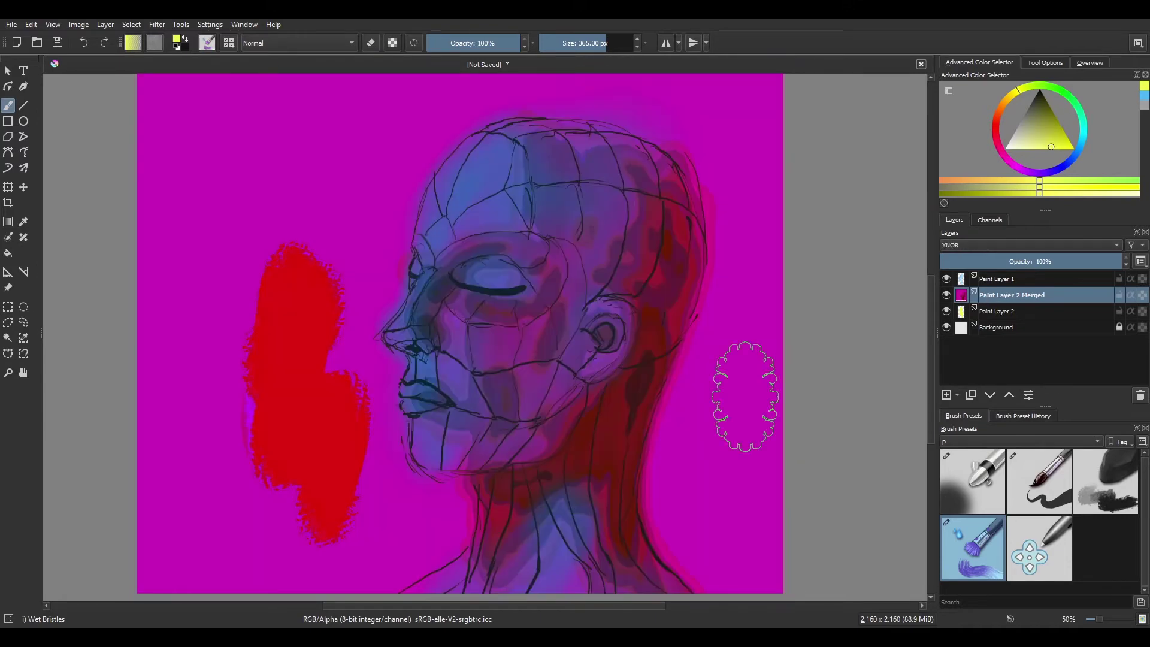
# - Paint broad pale yellow strokes around the head on Paint Layer 2 with Wet Bristles and save the document
pyautogui.moveTo(251, 383); pyautogui.dragTo(404, 132)
pyautogui.hotkey('ctrl', 'z')
pyautogui.press('pagedown')
pyautogui.moveTo(334, 386)
pyautogui.mouseDown()
pyautogui.moveTo(239, 379)
pyautogui.moveTo(263, 527)
pyautogui.moveTo(274, 152)
pyautogui.moveTo(347, 90)
pyautogui.mouseUp()
pyautogui.click(1032, 144)
pyautogui.press('m')
pyautogui.press('-')
pyautogui.press(']')
pyautogui.moveTo(675, 270)
pyautogui.mouseDown()
pyautogui.moveTo(616, 224)
pyautogui.moveTo(553, 102)
pyautogui.mouseUp()
pyautogui.hotkey('ctrl', 's')
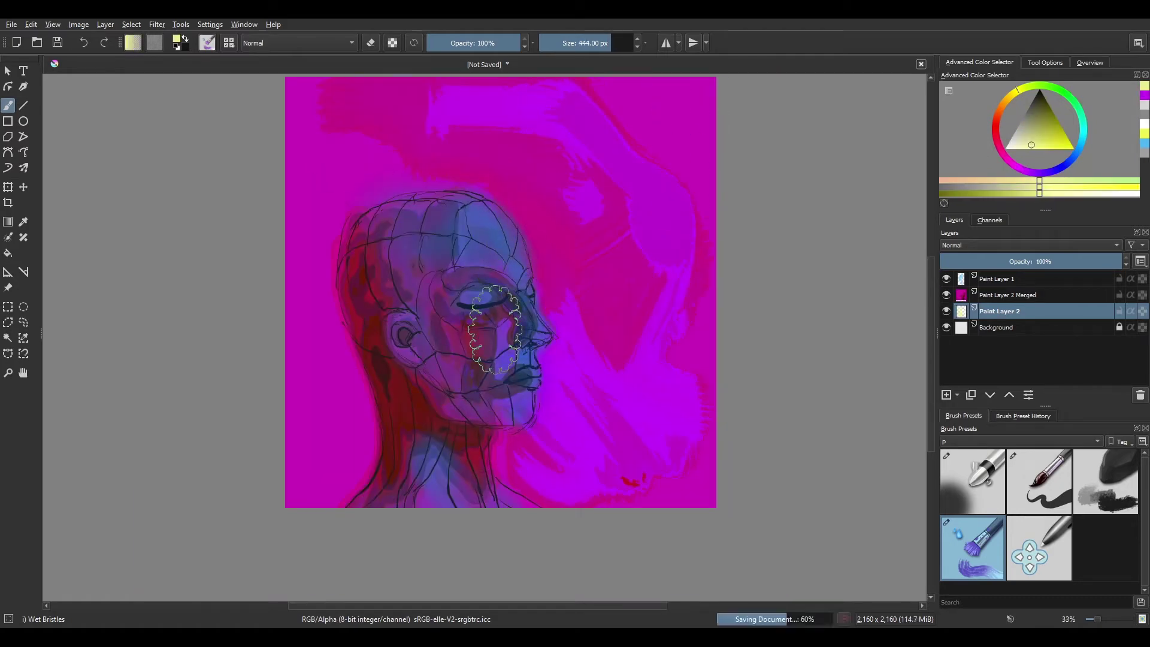
# - Fill the rest of the background on Paint Layer 2 with diagonal pale yellow Wet Bristles strokes
pyautogui.moveTo(574, 299); pyautogui.dragTo(569, 339)
pyautogui.press('[')
pyautogui.press('[')
pyautogui.press('[')
pyautogui.press('[')
pyautogui.moveTo(521, 226)
pyautogui.mouseDown()
pyautogui.moveTo(655, 368)
pyautogui.moveTo(629, 275)
pyautogui.moveTo(542, 218)
pyautogui.moveTo(688, 429)
pyautogui.moveTo(411, 180)
pyautogui.moveTo(734, 325)
pyautogui.mouseUp()
pyautogui.press(']')
pyautogui.press(']')
pyautogui.press(']')
pyautogui.press('m')
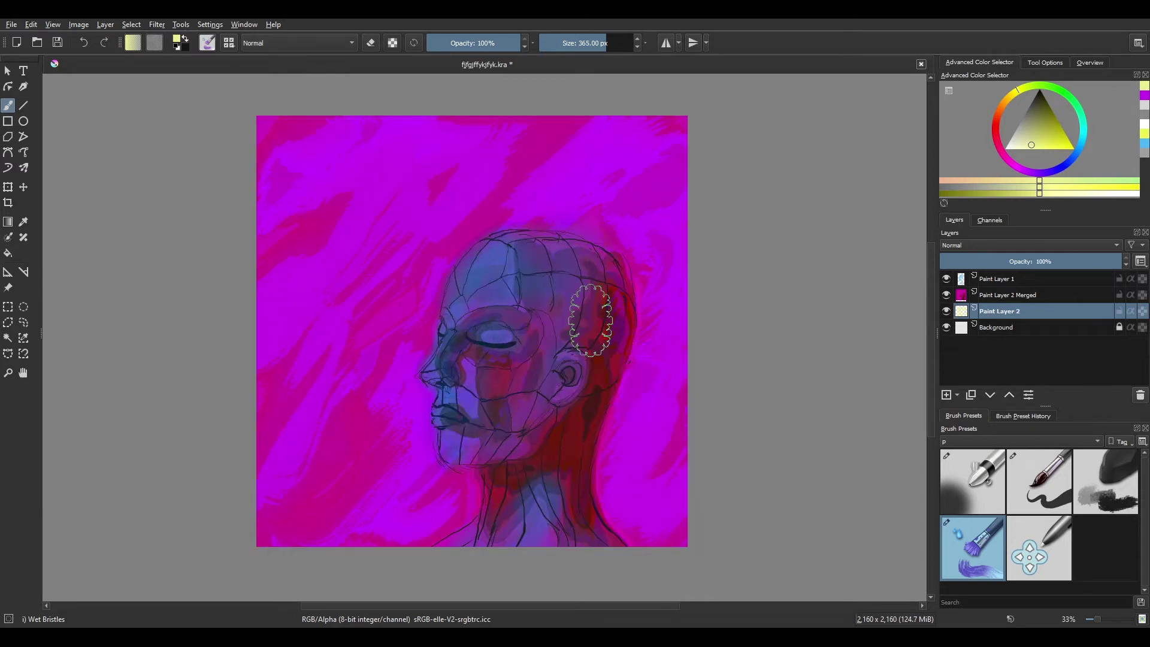
# - Add Paint Layer 3 above the merged layer and paint white along the front of the face
pyautogui.click(1000, 259)
pyautogui.hotkey('ctrl', 'z')
pyautogui.press('Insert')
pyautogui.click(1022, 146)
pyautogui.click(1007, 149)
pyautogui.hotkey('ctrl', 'pageup')
pyautogui.moveTo(419, 276); pyautogui.dragTo(425, 407)
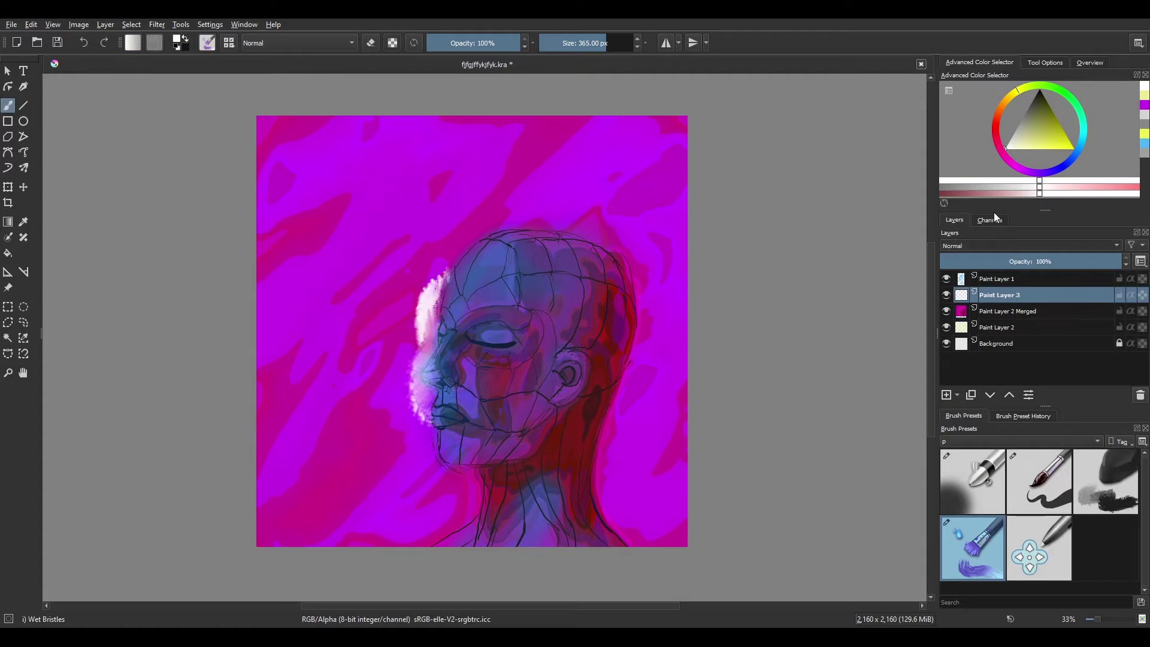
# - Set Paint Layer 3's blending mode to Decrease Saturation HSV and brush a pale glow in front of the face
pyautogui.scroll(-3, 997, 245)
pyautogui.scroll(-6, 997, 244)
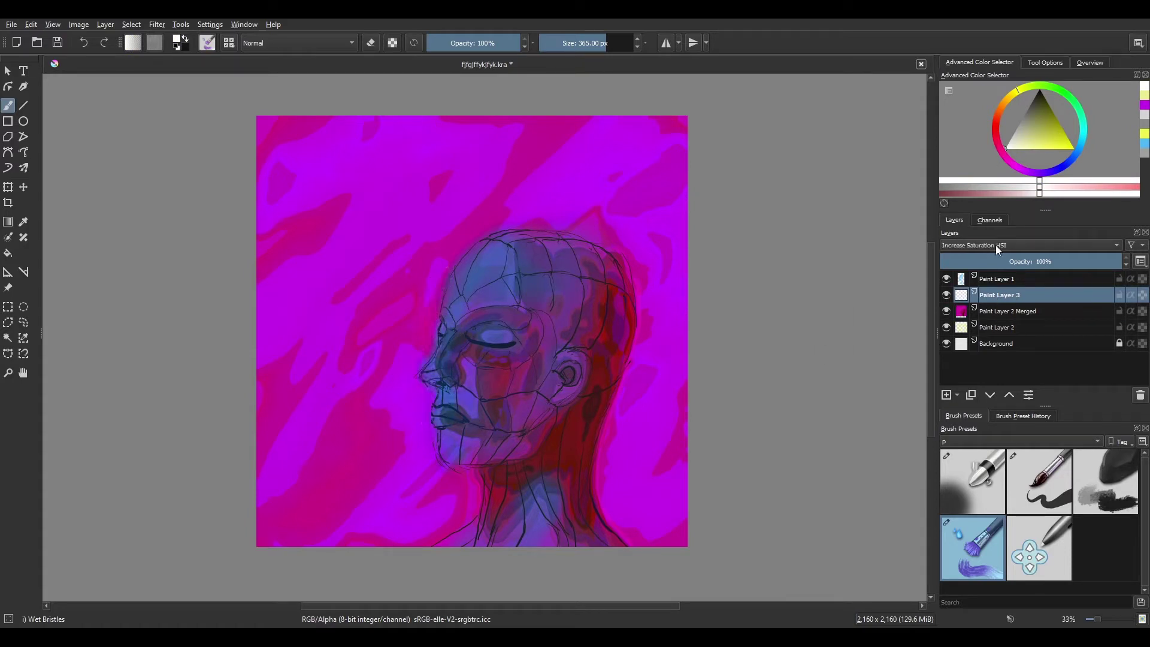
pyautogui.scroll(-2, 996, 246)
pyautogui.moveTo(434, 216)
pyautogui.mouseDown()
pyautogui.moveTo(414, 359)
pyautogui.moveTo(425, 374)
pyautogui.moveTo(380, 385)
pyautogui.moveTo(385, 359)
pyautogui.moveTo(360, 334)
pyautogui.moveTo(320, 352)
pyautogui.moveTo(347, 419)
pyautogui.mouseUp()
# - Replace Paint Layer 2 with a new layer and extend the pale glow around the whole head on Paint Layer 3
pyautogui.click(1140, 394)
pyautogui.press('Insert')
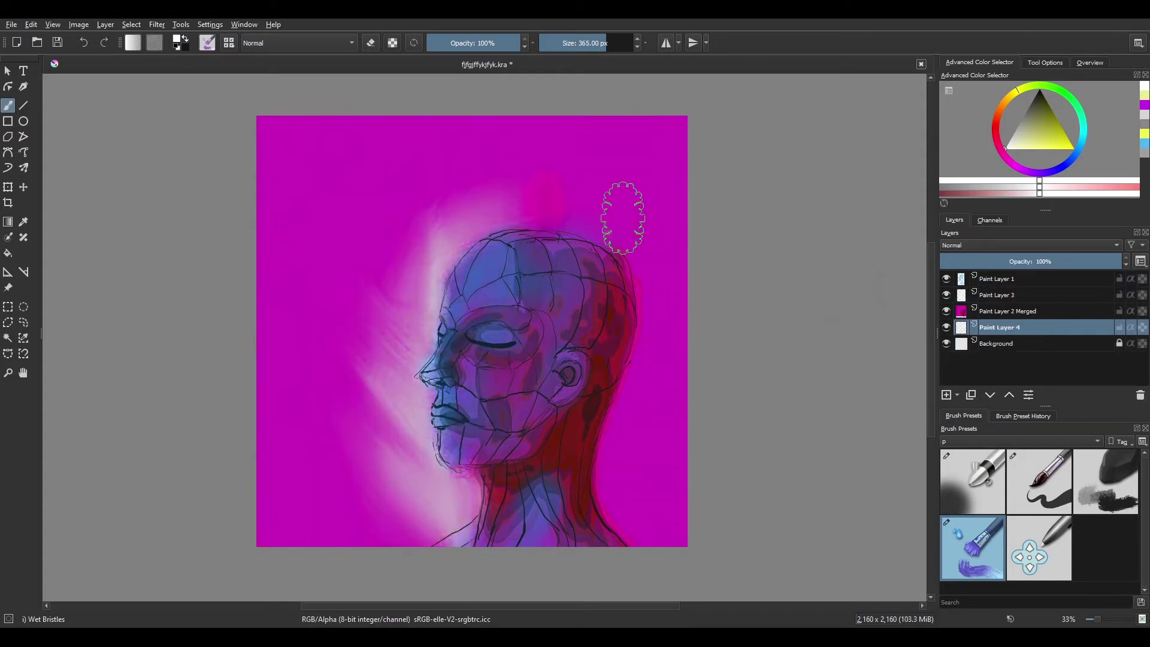
pyautogui.click(999, 295)
pyautogui.moveTo(600, 192)
pyautogui.mouseDown()
pyautogui.moveTo(552, 209)
pyautogui.moveTo(527, 185)
pyautogui.moveTo(437, 225)
pyautogui.moveTo(321, 174)
pyautogui.moveTo(378, 437)
pyautogui.moveTo(411, 171)
pyautogui.moveTo(424, 180)
pyautogui.mouseUp()
pyautogui.press(']')
pyautogui.press(']')
pyautogui.press(']')
pyautogui.press('m')
pyautogui.moveTo(311, 240)
pyautogui.mouseDown()
pyautogui.moveTo(308, 475)
pyautogui.moveTo(303, 192)
pyautogui.moveTo(423, 154)
pyautogui.moveTo(598, 228)
pyautogui.moveTo(594, 527)
pyautogui.moveTo(347, 495)
pyautogui.moveTo(624, 174)
pyautogui.mouseUp()
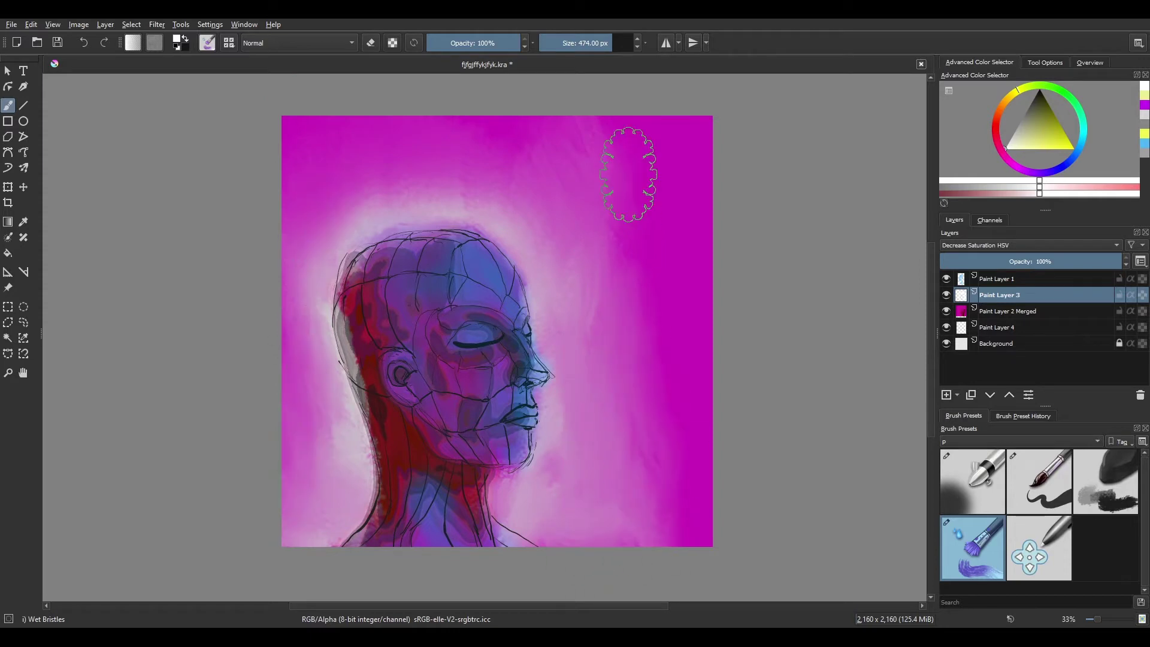
# - Add Paint Layer 5 above Paint Layer 3 and darken the background's upper corners and outer edge with dark blue
pyautogui.press('Insert')
pyautogui.click(1065, 163)
pyautogui.click(1051, 109)
pyautogui.moveTo(689, 132)
pyautogui.mouseDown()
pyautogui.moveTo(680, 157)
pyautogui.moveTo(692, 260)
pyautogui.moveTo(655, 160)
pyautogui.moveTo(700, 331)
pyautogui.moveTo(691, 532)
pyautogui.moveTo(679, 331)
pyautogui.moveTo(568, 111)
pyautogui.moveTo(285, 219)
pyautogui.moveTo(288, 189)
pyautogui.moveTo(395, 151)
pyautogui.moveTo(600, 162)
pyautogui.moveTo(617, 236)
pyautogui.moveTo(645, 128)
pyautogui.moveTo(550, 173)
pyautogui.mouseUp()
pyautogui.press(']')
pyautogui.press(']')
pyautogui.press(']')
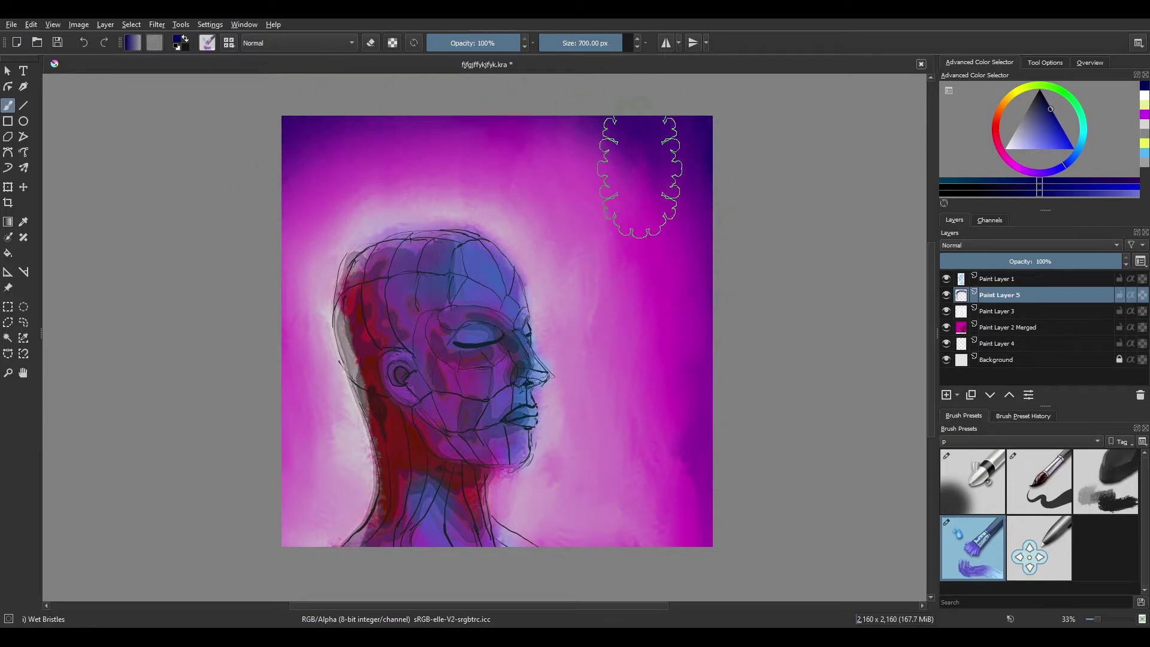
# - Add Paint Layer 6 above Paint Layer 1 and choose white with a brush size of about 416 px
pyautogui.press('m')
pyautogui.press('[')
pyautogui.press('[')
pyautogui.press('[')
pyautogui.press('[')
pyautogui.press('[')
pyautogui.press('[')
pyautogui.click(987, 278)
pyautogui.press('Insert')
pyautogui.click(1006, 148)
pyautogui.press('+')
pyautogui.press('+')
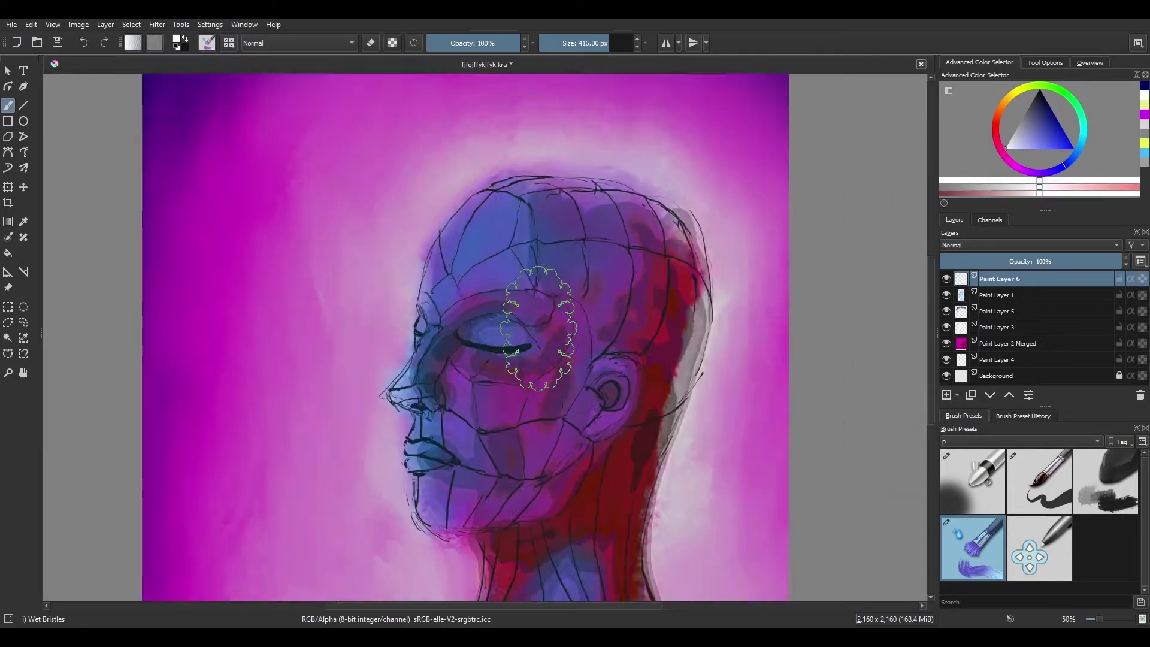
# - Paint white highlights on the forehead, temple line, closed eyelid, nose and upper lip
pyautogui.moveTo(413, 256)
pyautogui.mouseDown()
pyautogui.moveTo(423, 315)
pyautogui.moveTo(515, 156)
pyautogui.moveTo(479, 193)
pyautogui.moveTo(515, 263)
pyautogui.mouseUp()
pyautogui.press('m')
pyautogui.moveTo(288, 210); pyautogui.dragTo(497, 204)
pyautogui.moveTo(515, 330)
pyautogui.mouseDown()
pyautogui.moveTo(428, 337)
pyautogui.moveTo(563, 359)
pyautogui.mouseUp()
pyautogui.moveTo(560, 317)
pyautogui.mouseDown()
pyautogui.moveTo(605, 414)
pyautogui.moveTo(584, 509)
pyautogui.mouseUp()
pyautogui.press(']')
pyautogui.press(']')
pyautogui.press('m')
pyautogui.press('-')
# - Add Paint Layer 7, hide Paint Layer 6 and draw a white rim line along the forehead with Basic-5 Size
pyautogui.press('Insert')
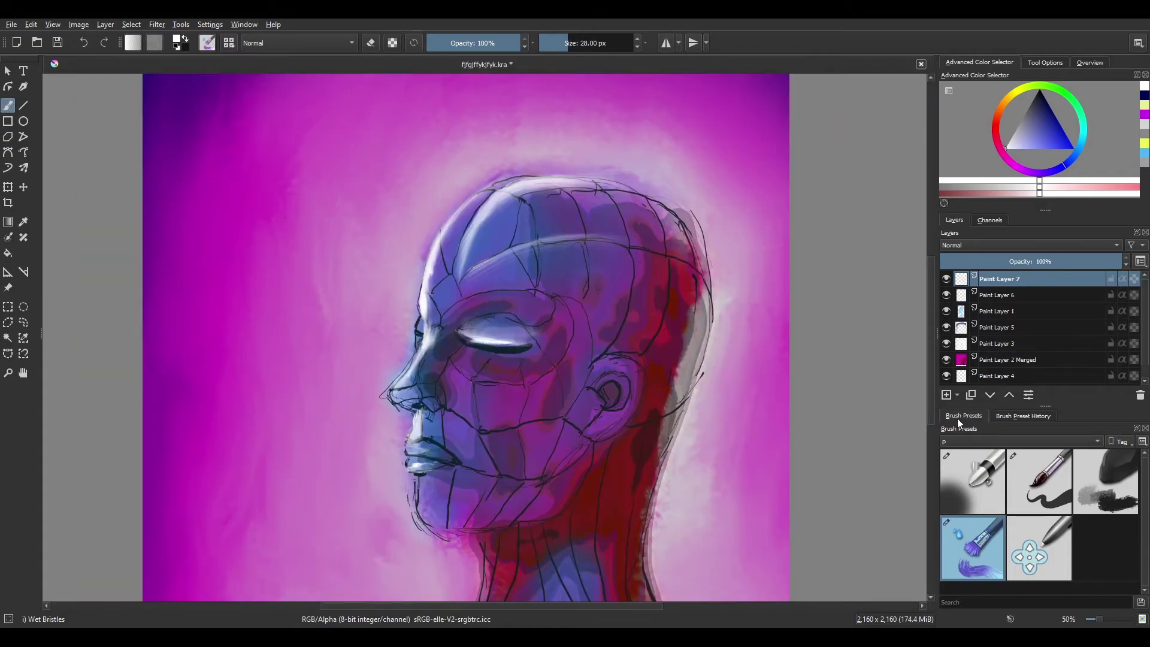
pyautogui.click(1030, 293)
pyautogui.press('/')
pyautogui.click(1031, 282)
pyautogui.press('+')
pyautogui.press(']')
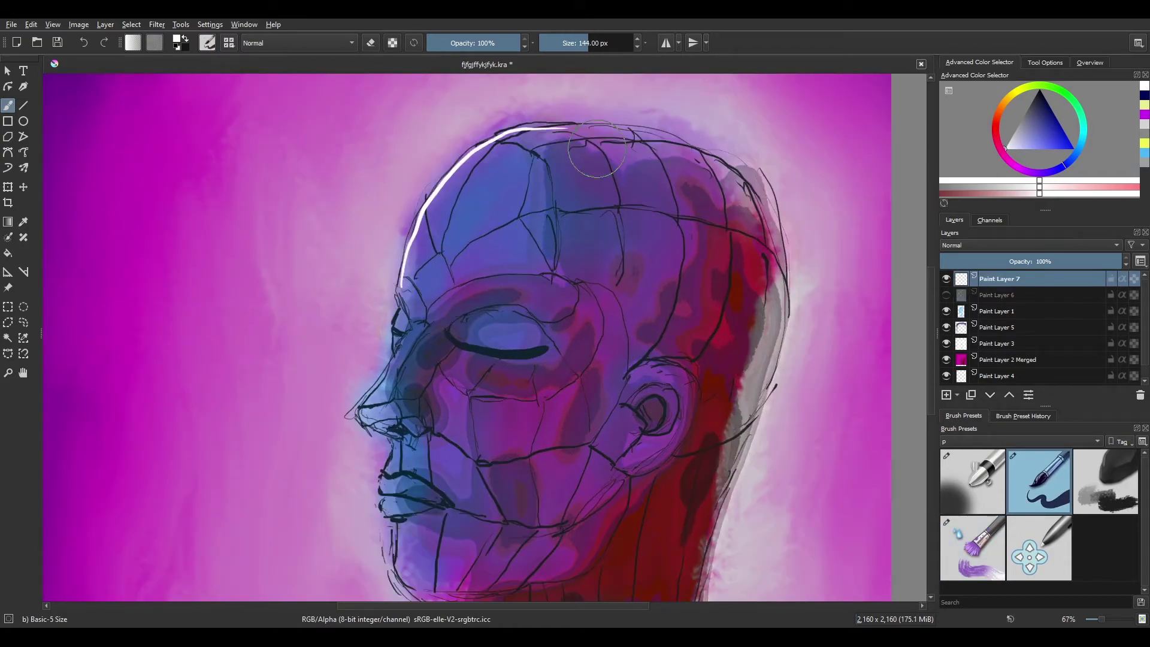
pyautogui.press('m')
pyautogui.press('-')
# - Blend soft white highlights over the forehead, nose, eyelid, chin and ear on Paint Layer 6 with Wet Bristles
pyautogui.press('/')
pyautogui.press('pagedown')
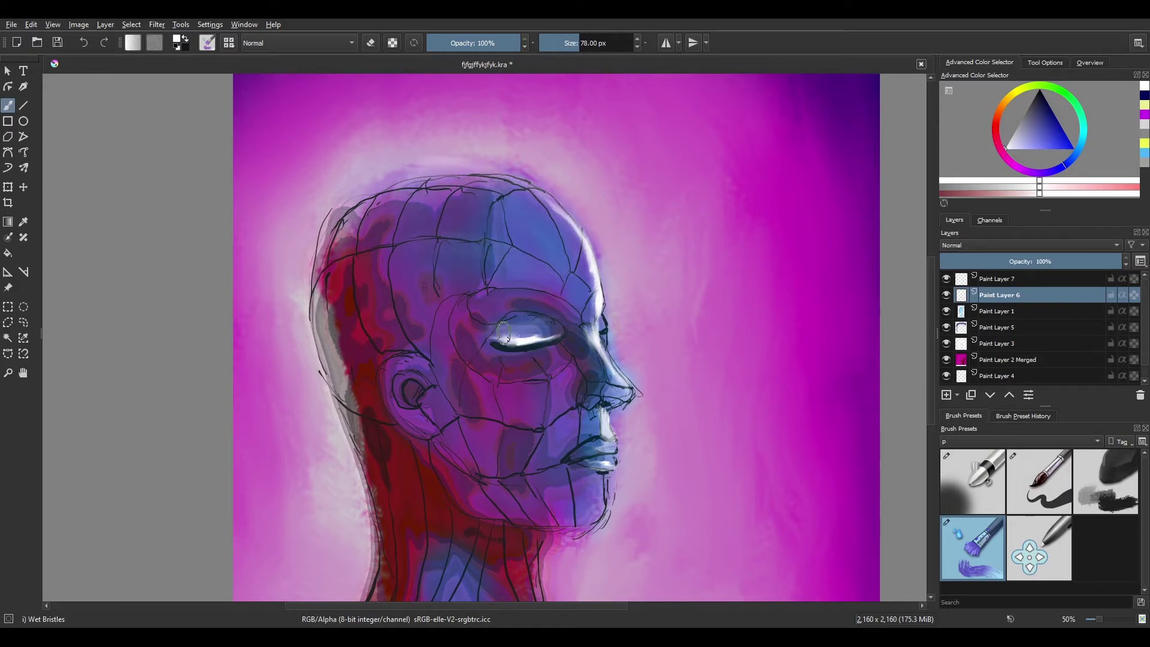
pyautogui.moveTo(543, 264)
pyautogui.mouseDown()
pyautogui.moveTo(450, 183)
pyautogui.moveTo(515, 198)
pyautogui.moveTo(578, 266)
pyautogui.moveTo(522, 186)
pyautogui.mouseUp()
pyautogui.press('m')
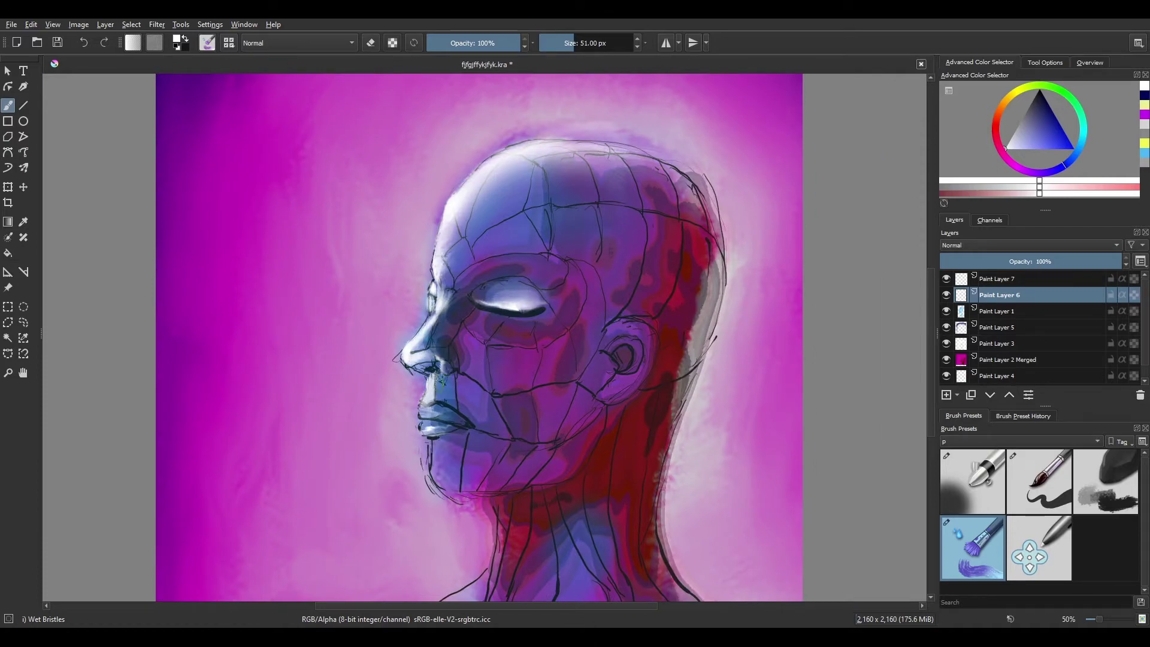
pyautogui.press('m')
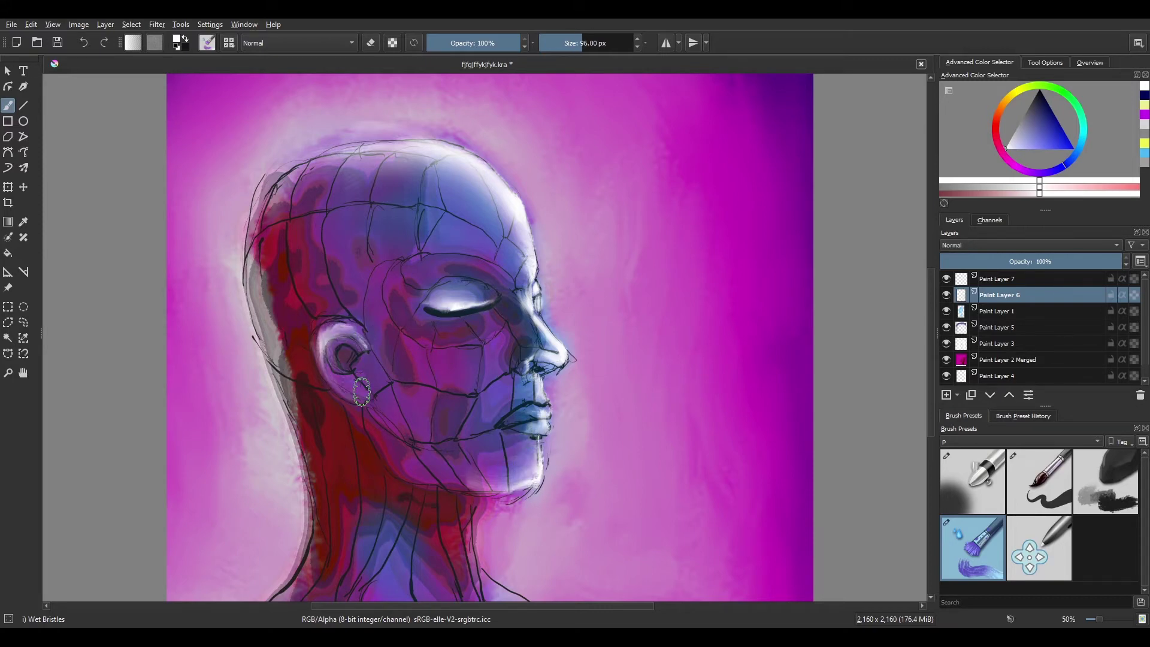
pyautogui.press('m')
# - Shift the colours of Paint Layer 2 Merged to cyan-blue
pyautogui.click(1013, 359)
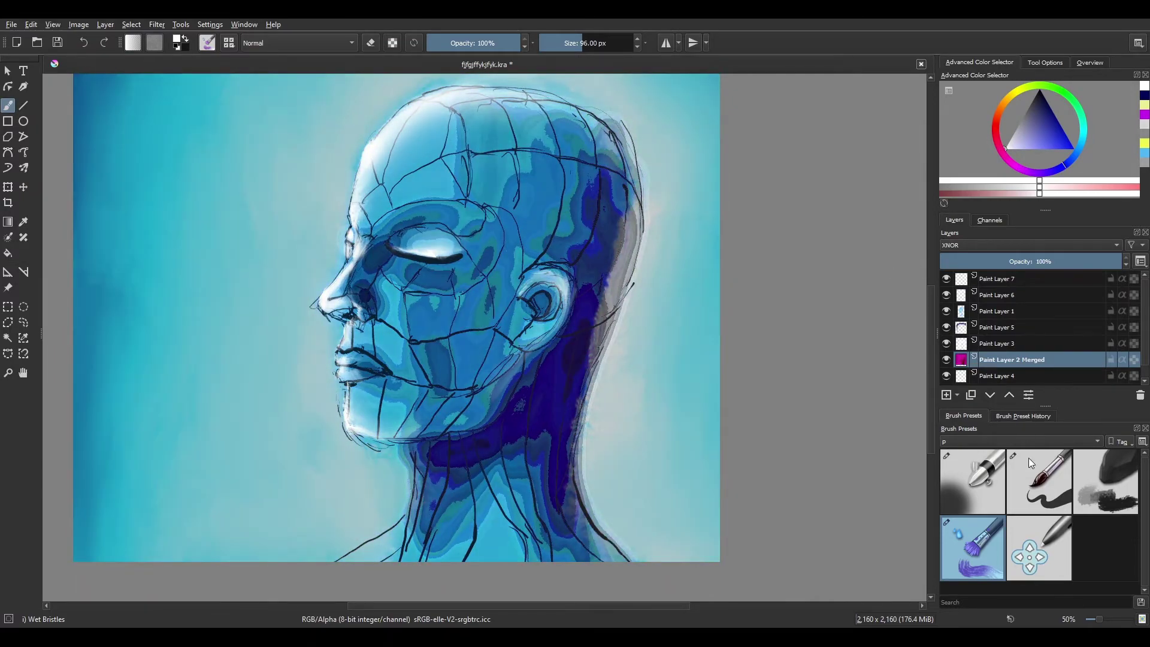
pyautogui.press('m')
# - Duplicate Paint Layer 6 and tint the lower copy magenta beneath the white highlights
pyautogui.click(957, 296)
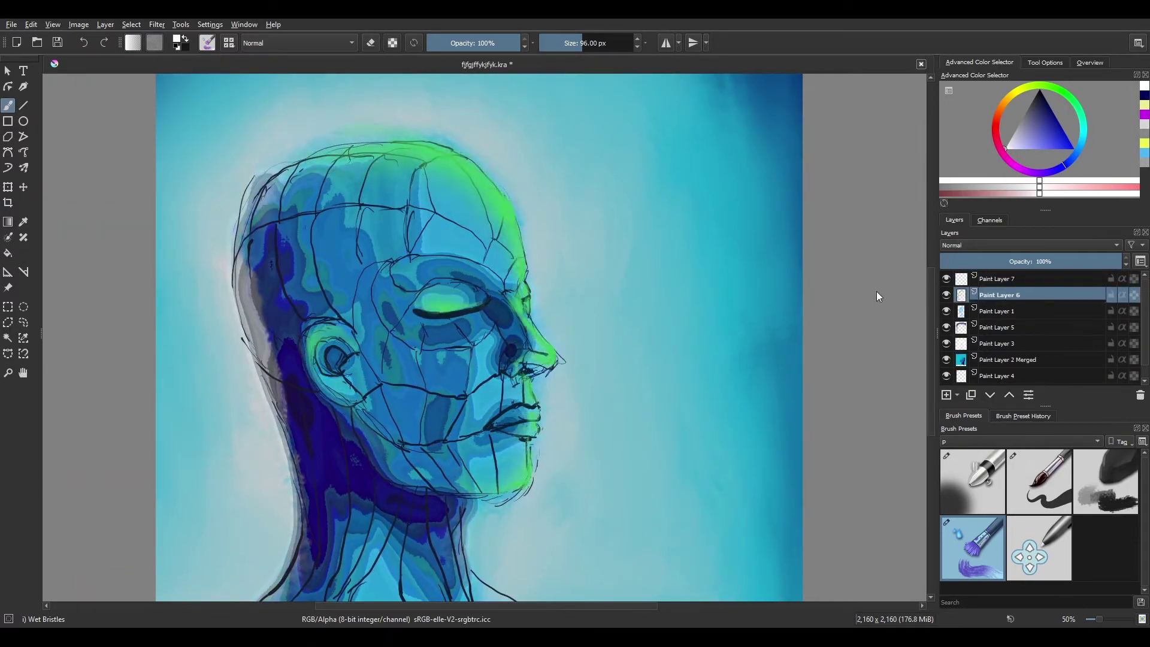
pyautogui.hotkey('ctrl', 'j')
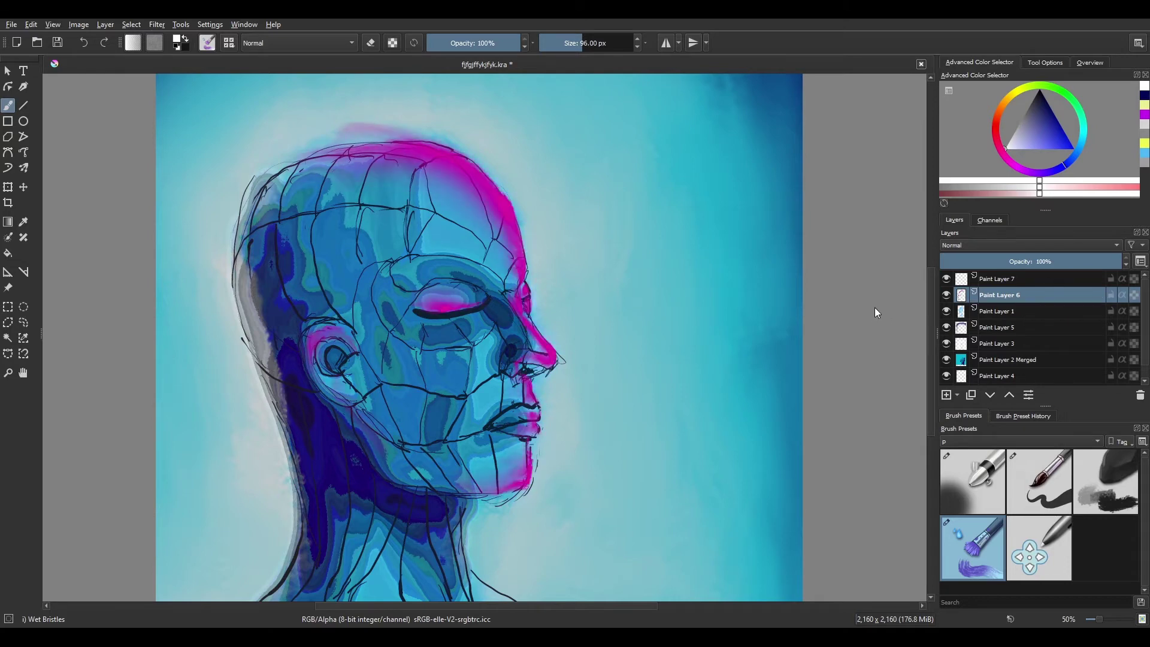
pyautogui.press('-')
pyautogui.press('-')
pyautogui.press('=')
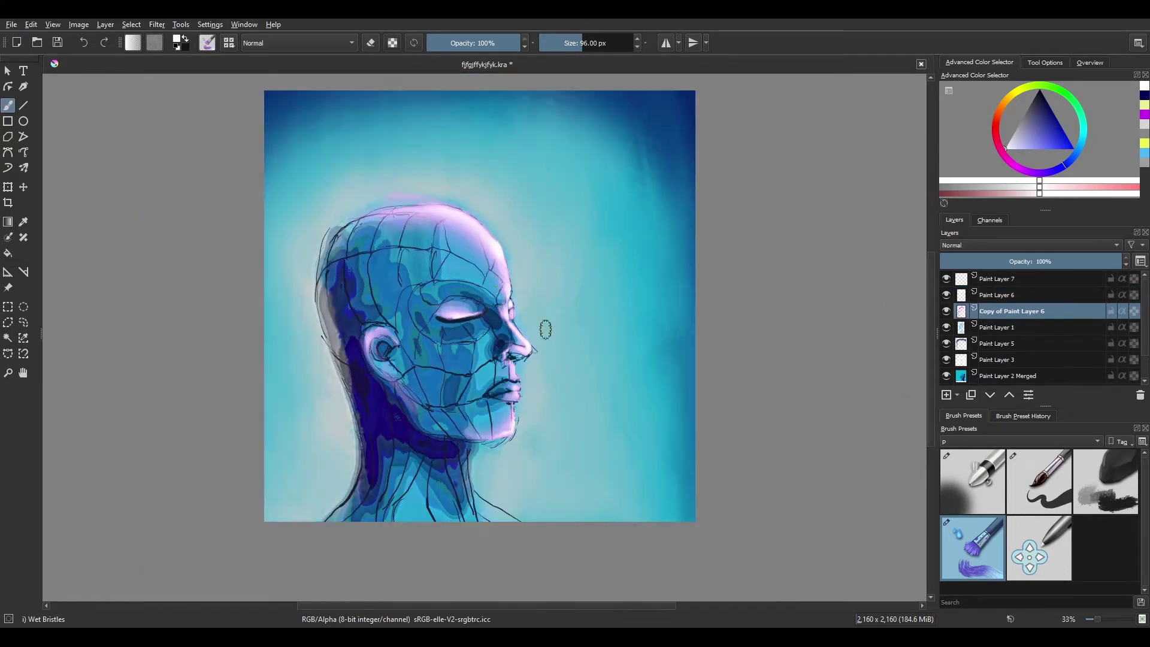
# - Duplicate Paint Layer 2 Merged, try Addition mode on the copy and hide the original
pyautogui.hotkey('ctrl', 'j')
pyautogui.scroll(-5, 965, 245)
pyautogui.click(946, 344)
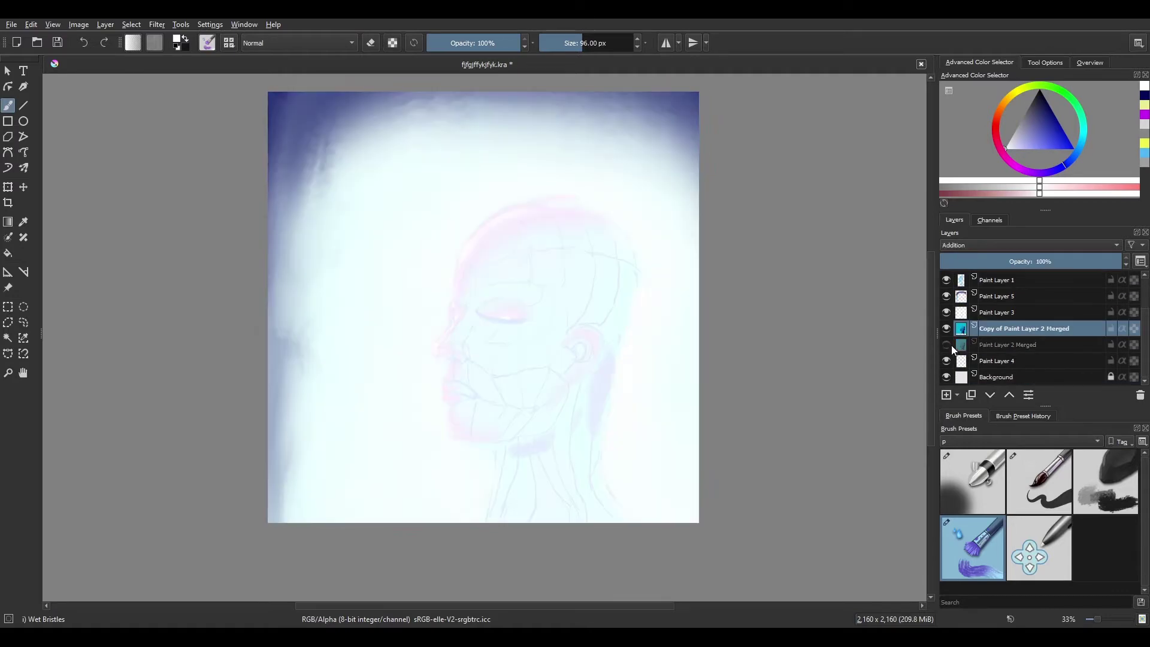
# - Tint the copy of Paint Layer 2 Merged magenta, show the original beneath it and try Color mode at 58% opacity
pyautogui.hotkey('ctrl', 'z')
pyautogui.scroll(-4, 969, 245)
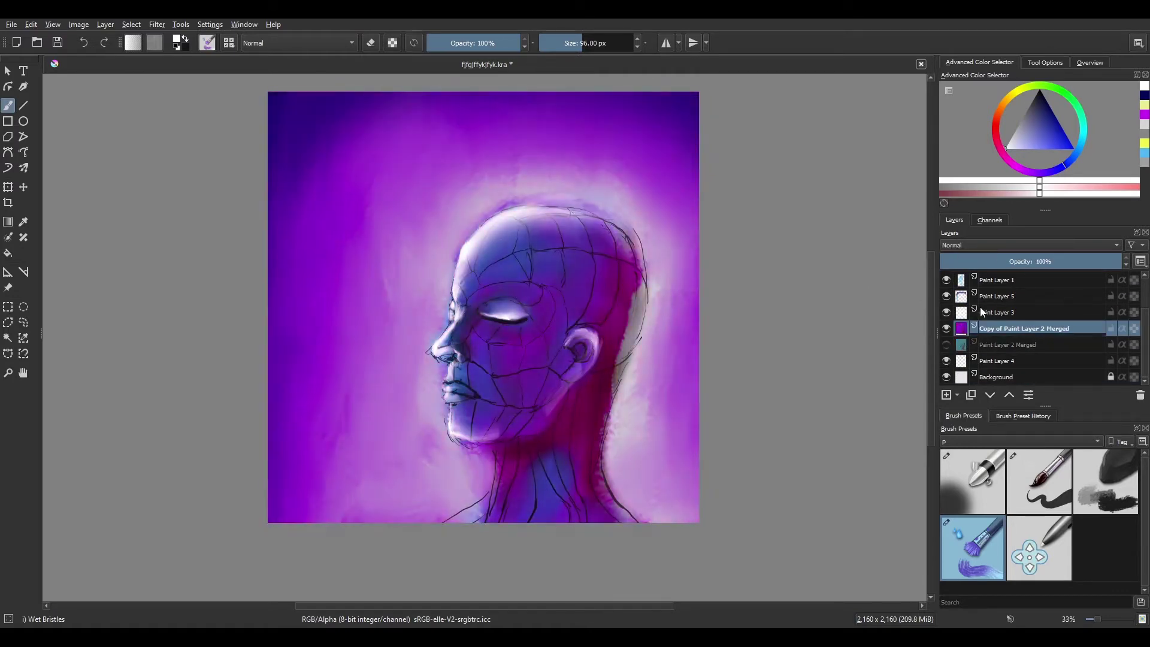
pyautogui.scroll(-3, 1012, 247)
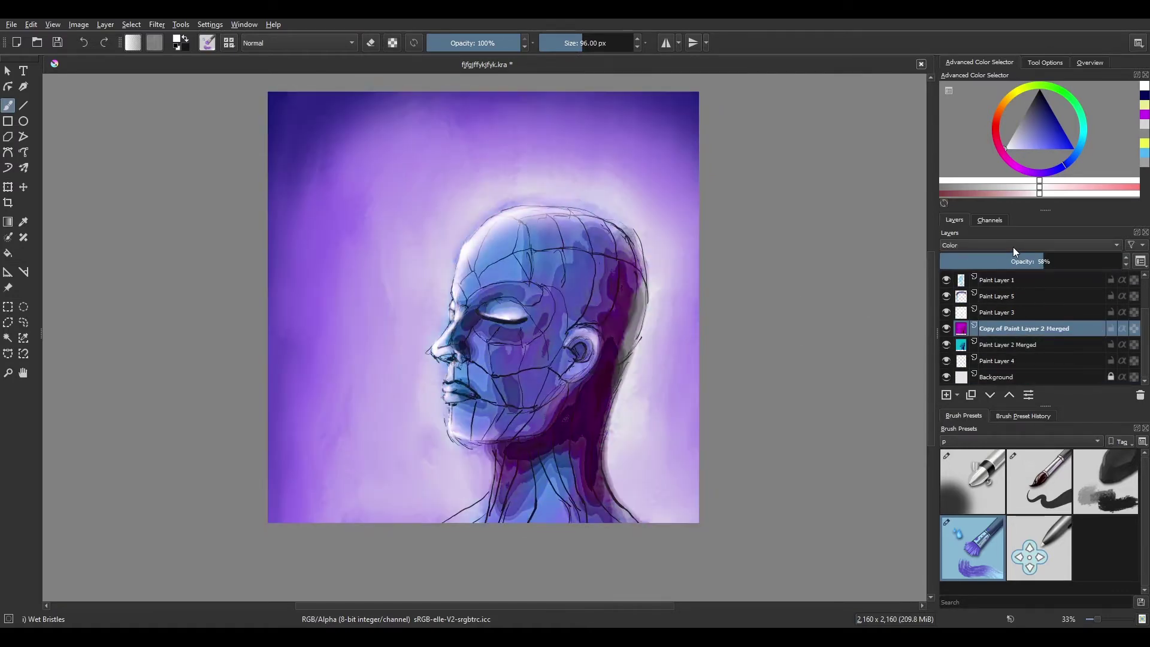
pyautogui.scroll(3, 1051, 243)
pyautogui.scroll(-4, 1052, 243)
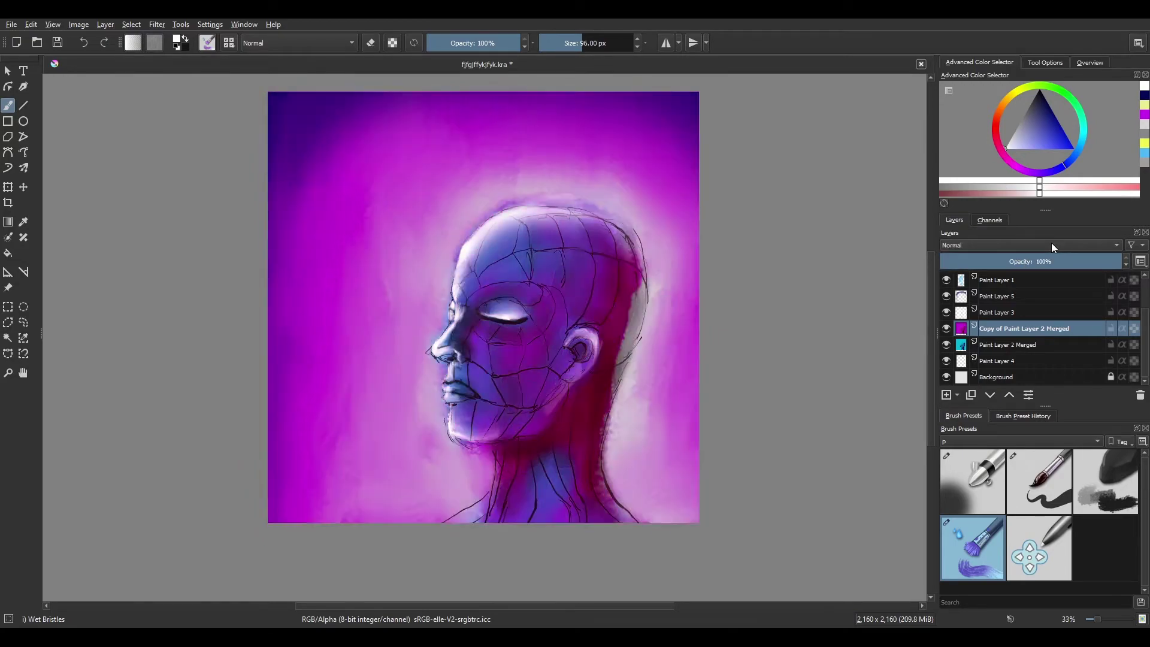
# - Set the magenta copy of Paint Layer 2 Merged to XNOR blending at about 84% opacity
pyautogui.scroll(-10, 1026, 257)
pyautogui.scroll(-2, 1027, 258)
pyautogui.scroll(6, 1026, 258)
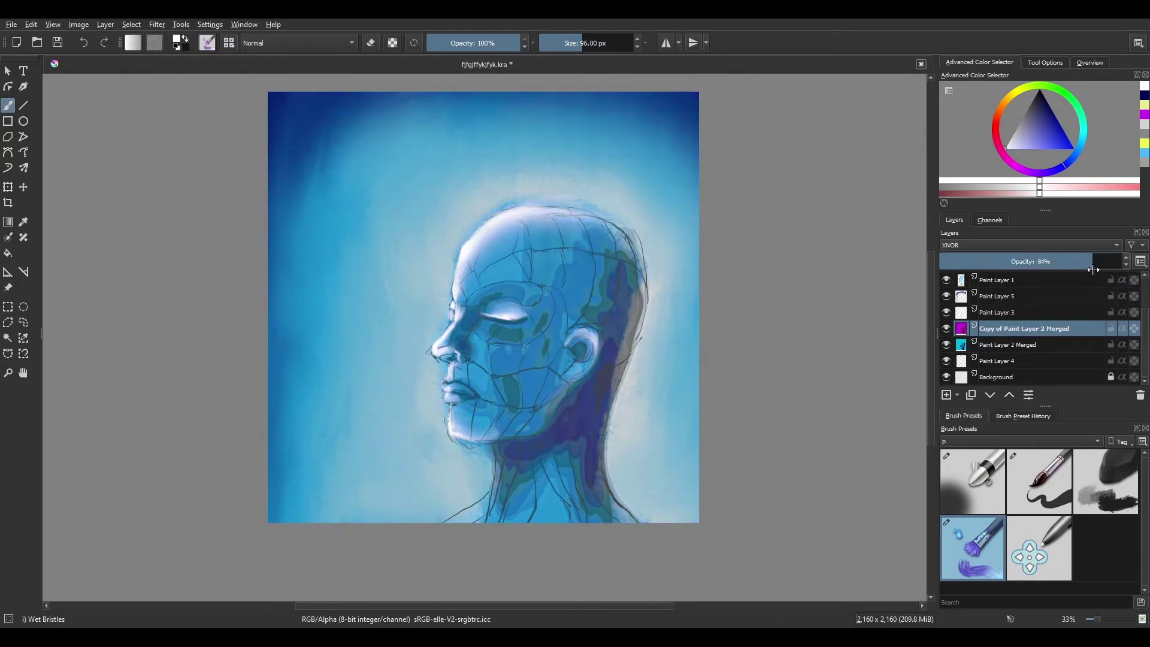
pyautogui.scroll(-1, 1027, 257)
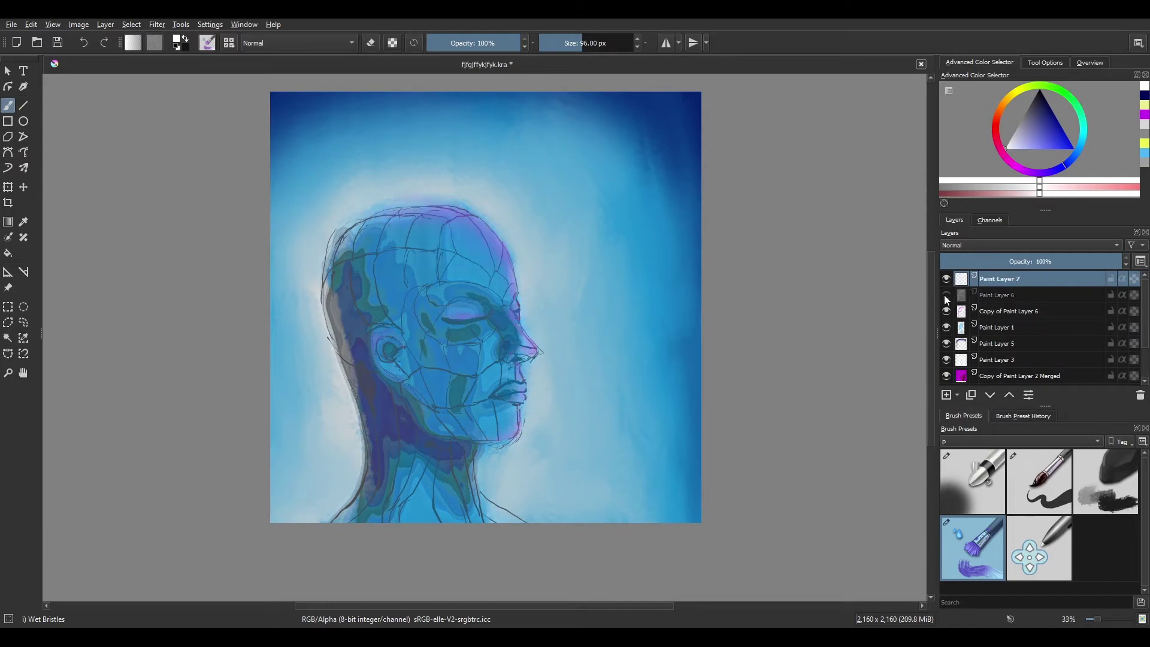
# - Paint a soft white highlight on the cheek below the eye on Paint Layer 6 with Wet Bristles at 320 px
pyautogui.click(999, 295)
pyautogui.press('+')
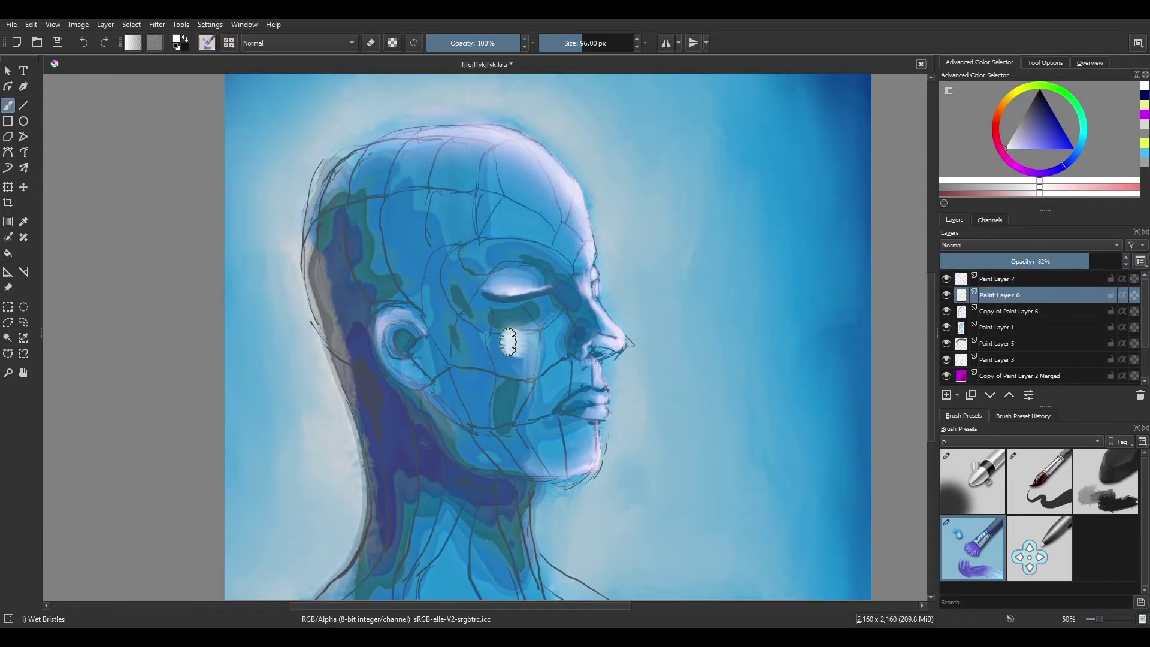
pyautogui.press('-')
pyautogui.press('-')
pyautogui.press('m')
pyautogui.press('+')
pyautogui.press('[')
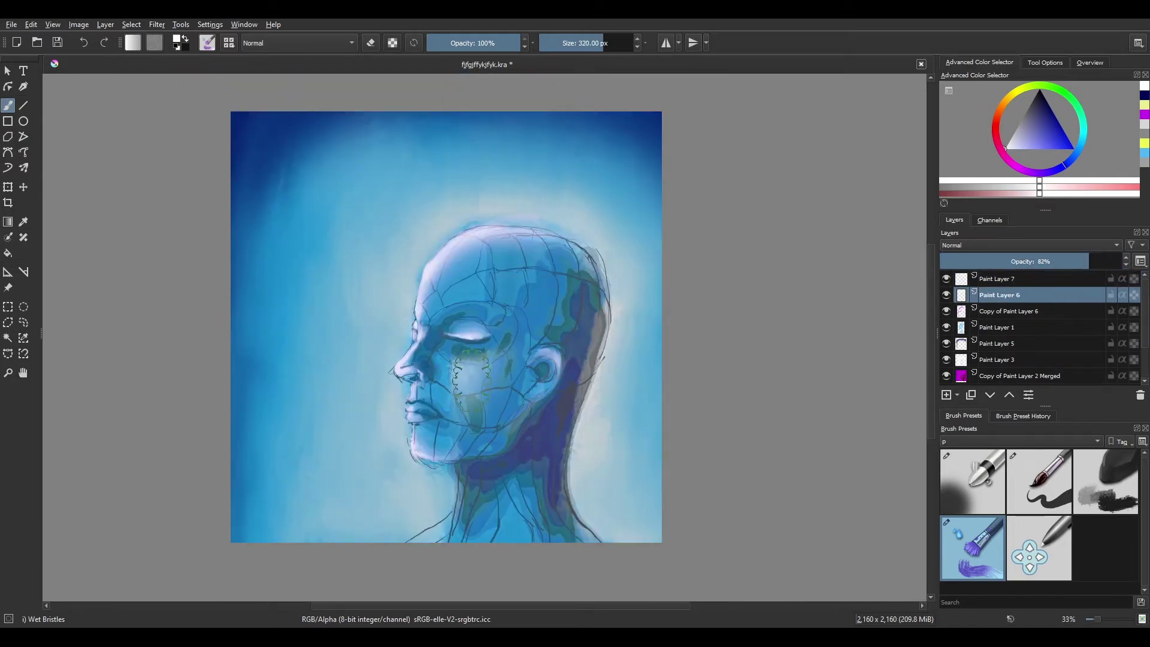
pyautogui.press('pagedown')
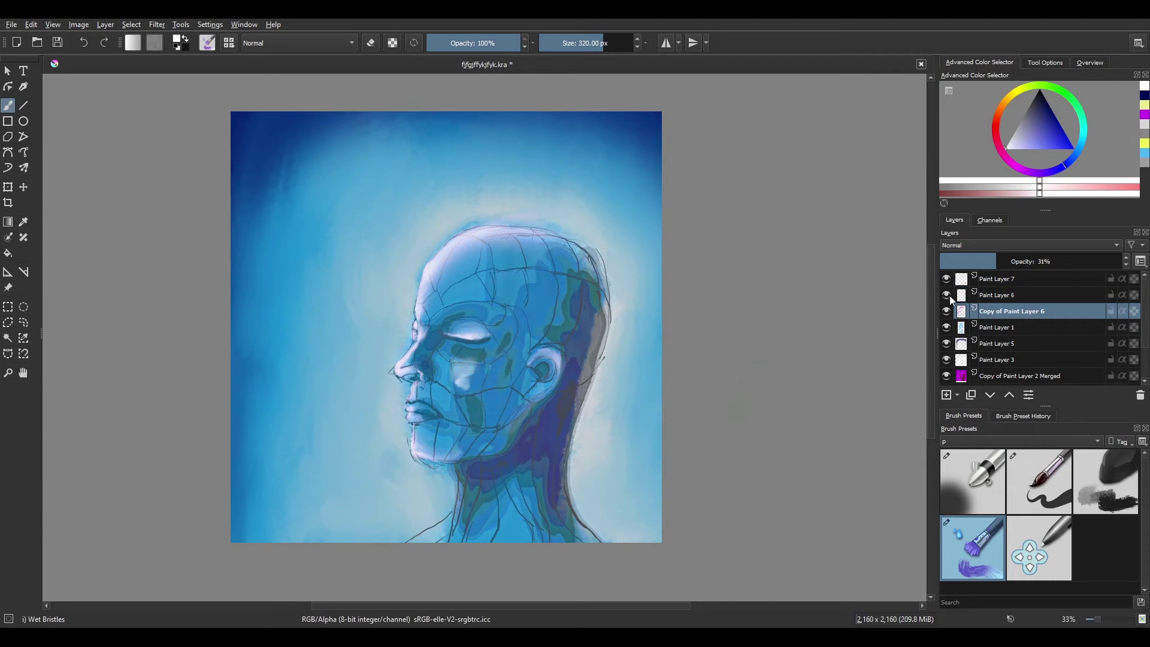
# - Add a new layer above Paint Layer 6 and extend the pale highlight over the cheek with a smaller brush
pyautogui.click(952, 298)
pyautogui.press('Insert')
pyautogui.press('m')
pyautogui.press('+')
pyautogui.press('[')
pyautogui.press('[')
pyautogui.press('[')
pyautogui.press('[')
pyautogui.press('[')
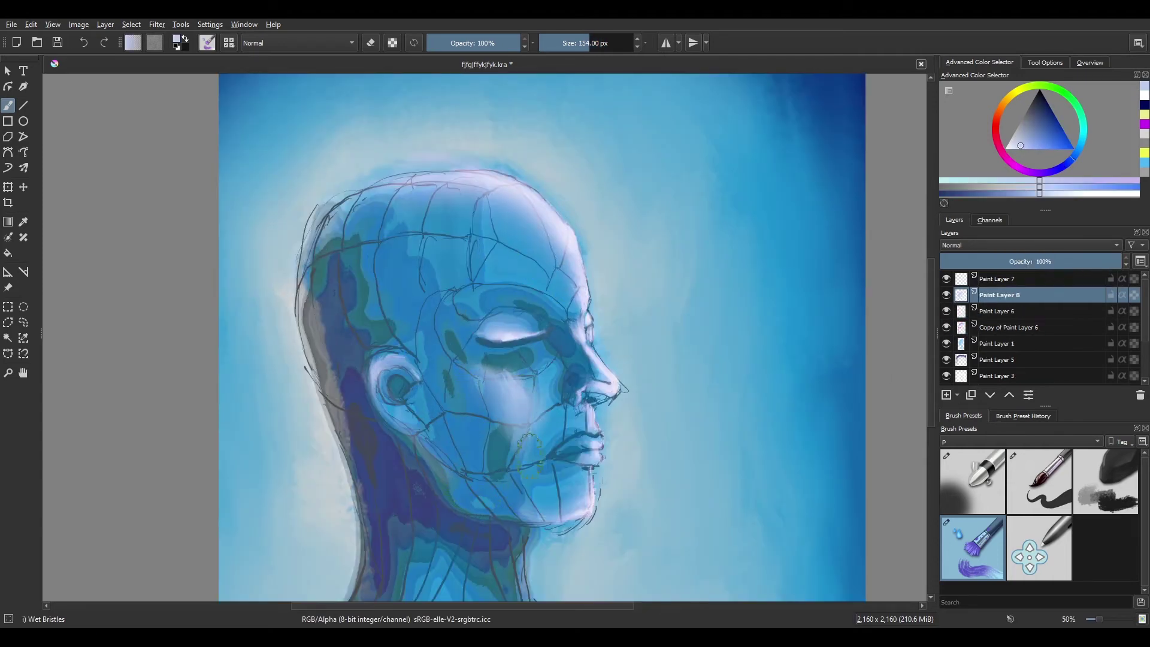
# - Sample pale lavender from the face and blend soft light over the cheek and jaw on Paint Layer 8
pyautogui.keyDown('ctrl'); pyautogui.click(501, 376); pyautogui.keyUp('ctrl')
pyautogui.press(']')
pyautogui.press(']')
pyautogui.press(']')
pyautogui.press(']')
pyautogui.press(']')
pyautogui.press('-')
pyautogui.press('m')
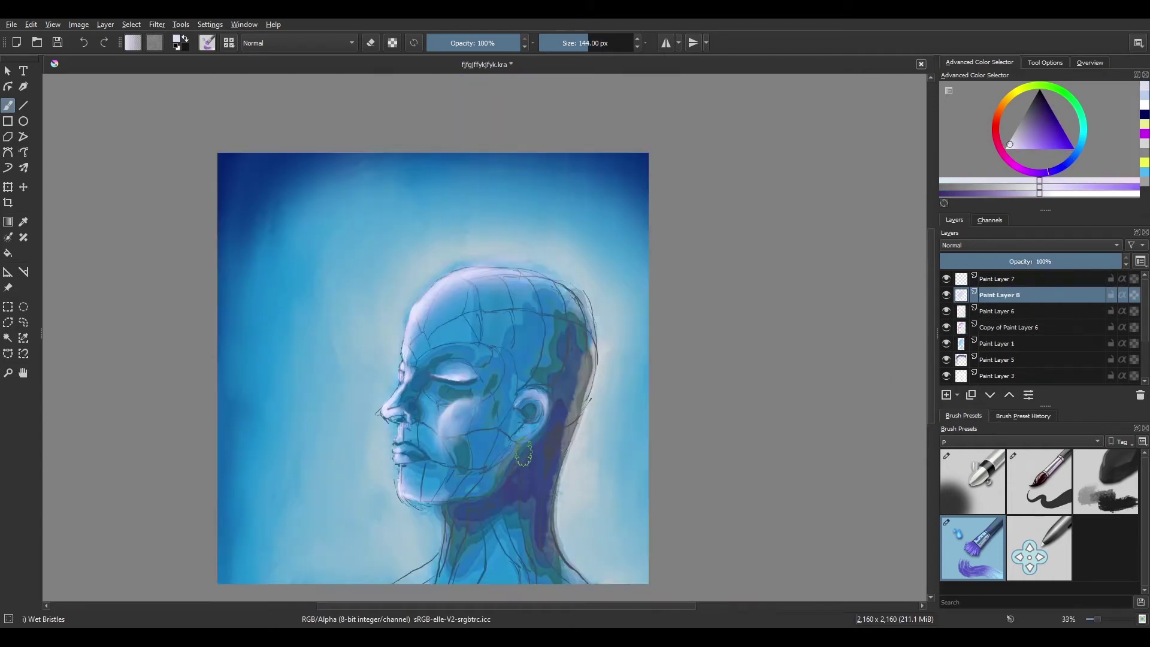
pyautogui.press('m')
pyautogui.press('-')
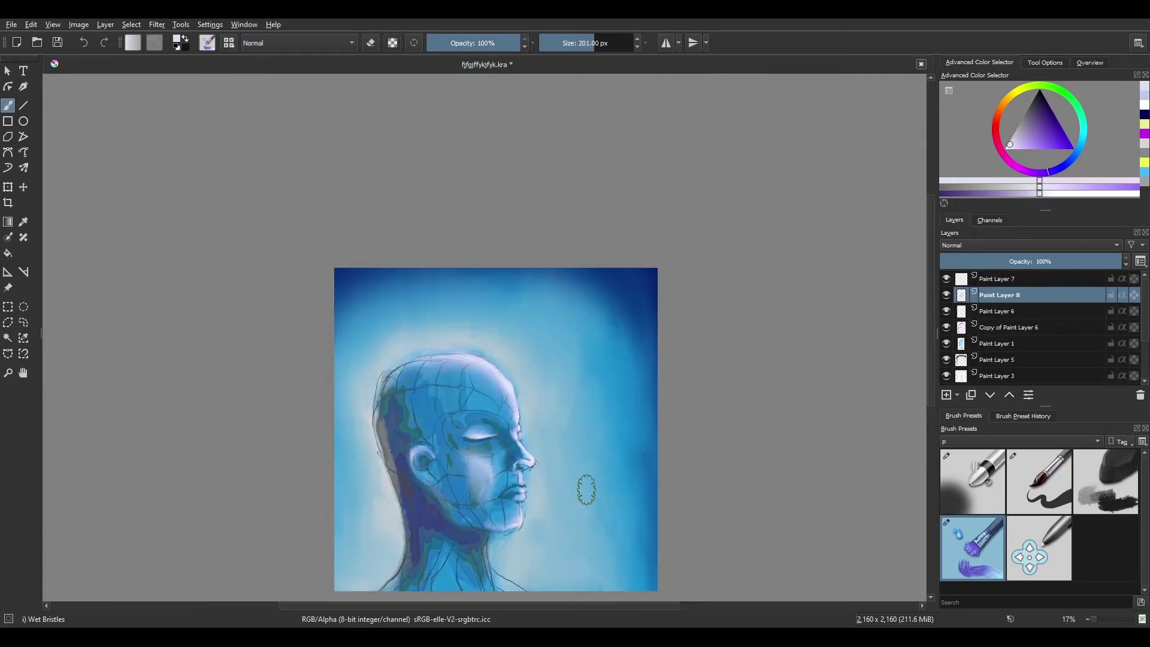
# - Merge Paint Layer 8 into Paint Layer 6 at 68% opacity, and merge the whole layer stack into one layer
pyautogui.press('+')
pyautogui.hotkey('ctrl', 'e')
pyautogui.scroll(-1, 1016, 296)
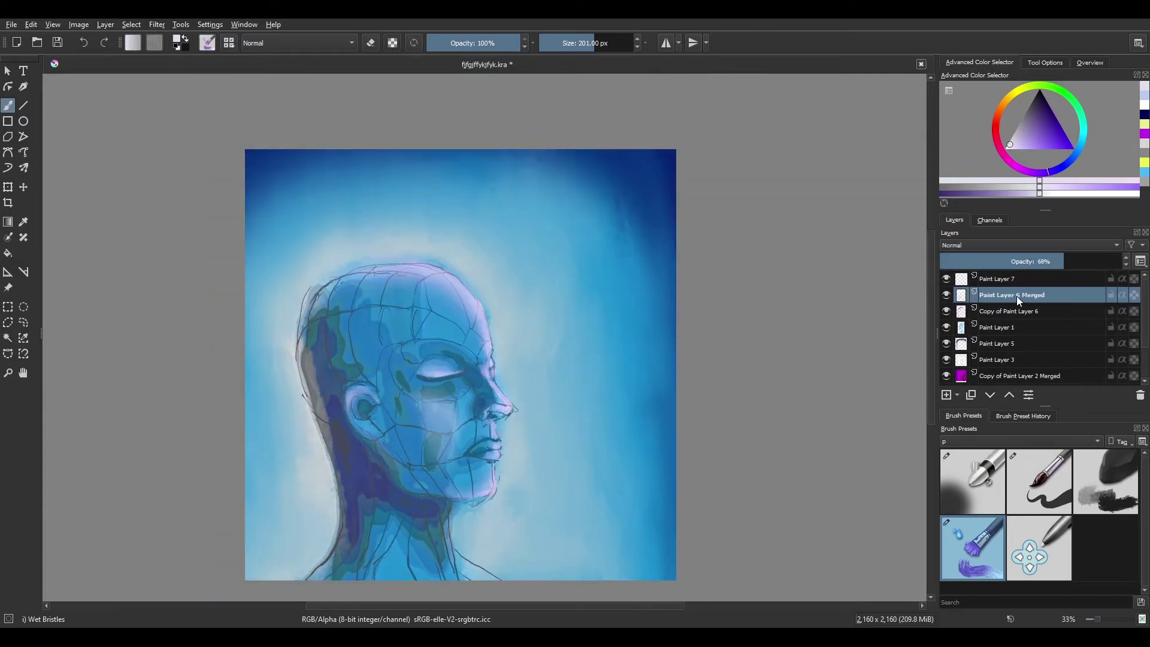
pyautogui.keyDown('shift'); pyautogui.click(990, 360); pyautogui.keyUp('shift')
pyautogui.hotkey('ctrl', 'shift', 'e')
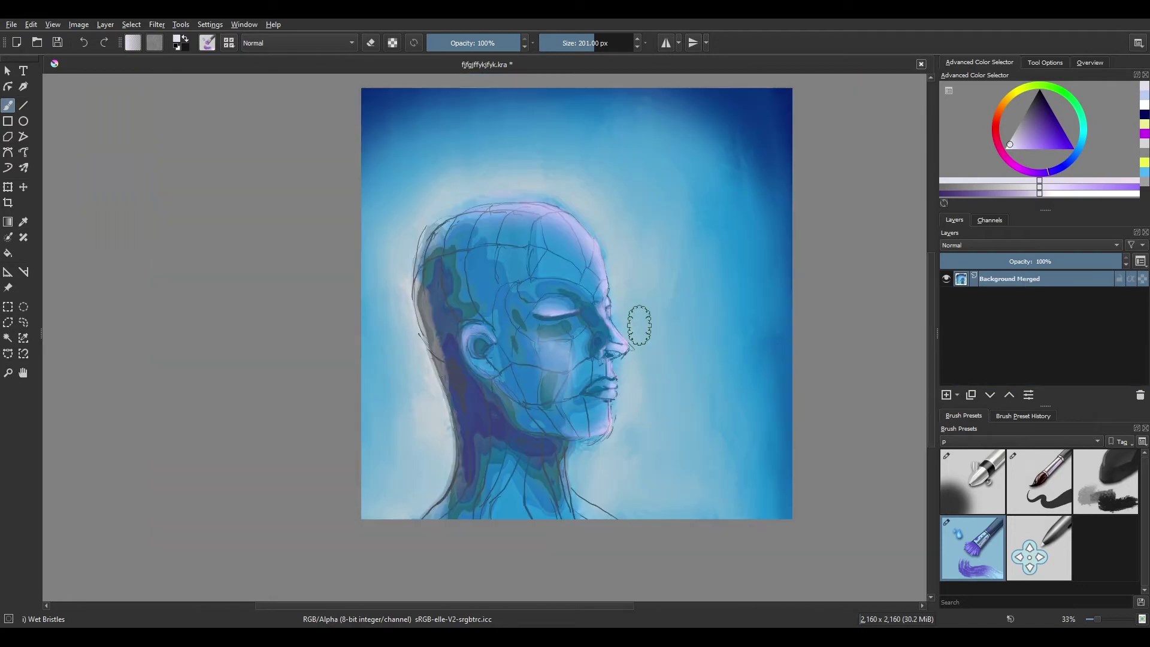
# - Duplicate Background Merged and smear the back of the head and neck outward into horizontal streaks with Wet Bristles at 201 px
pyautogui.moveTo(473, 412)
pyautogui.mouseDown()
pyautogui.moveTo(399, 276)
pyautogui.moveTo(374, 192)
pyautogui.mouseUp()
pyautogui.hotkey('ctrl', 'z')
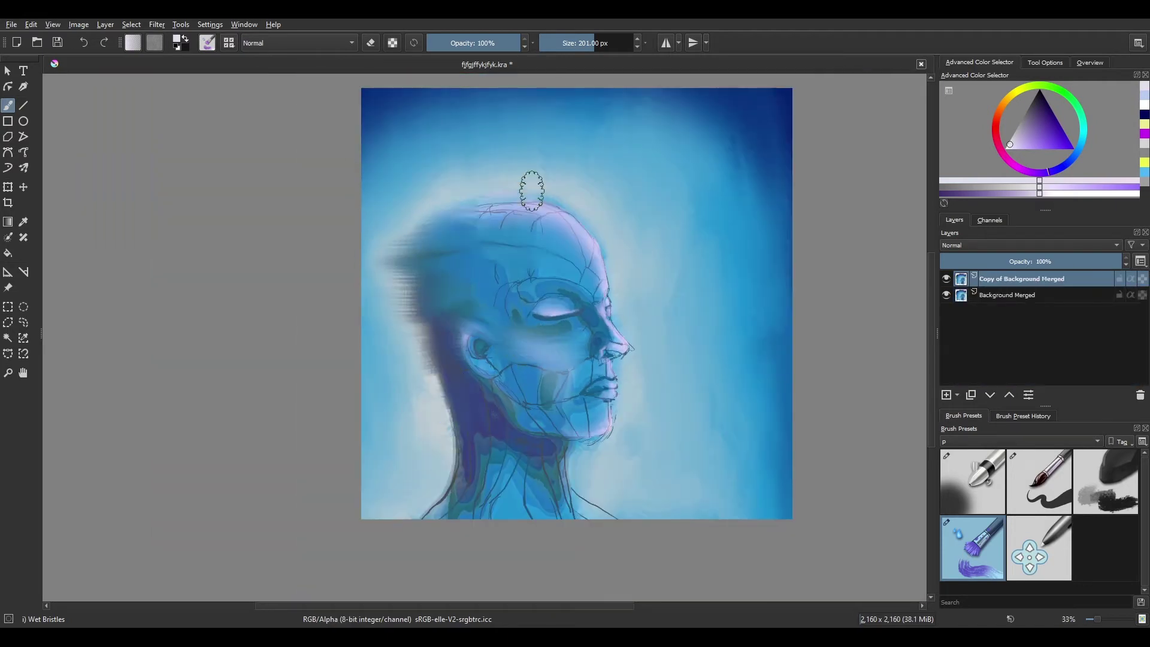
pyautogui.moveTo(469, 373); pyautogui.dragTo(438, 467)
pyautogui.press('m')
pyautogui.moveTo(539, 491); pyautogui.dragTo(585, 413)
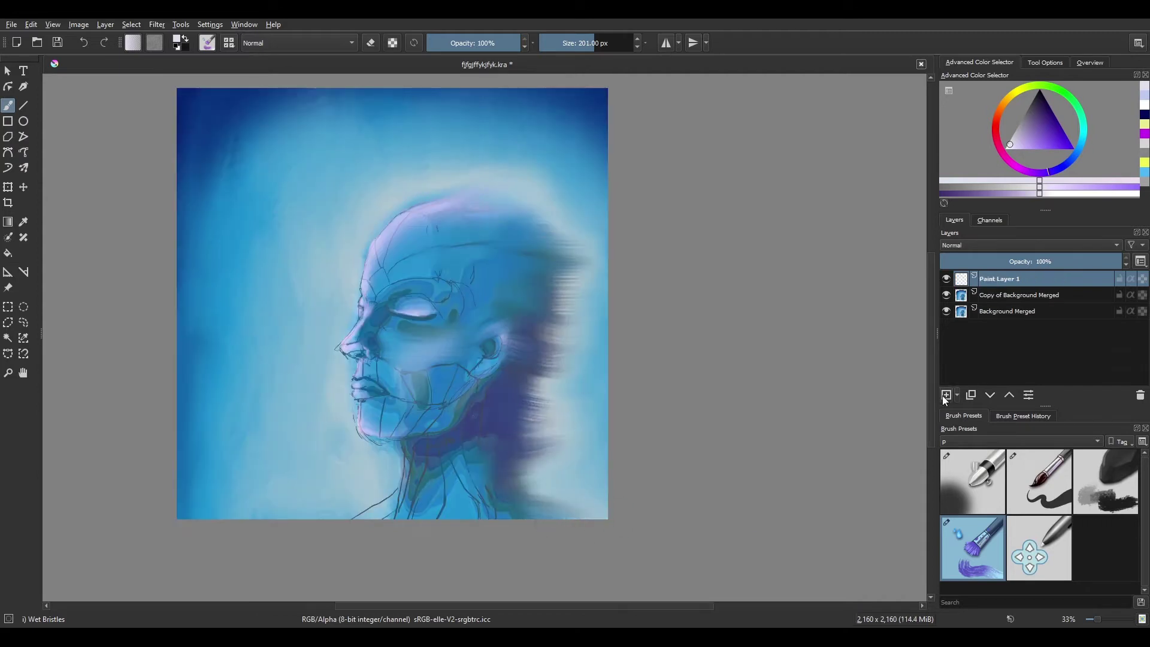
# - Smear the background in front of the face into curved light and dark blue streams on the copy of Background Merged
pyautogui.click(953, 295)
pyautogui.moveTo(218, 349)
pyautogui.mouseDown()
pyautogui.moveTo(256, 350)
pyautogui.moveTo(295, 321)
pyautogui.mouseUp()
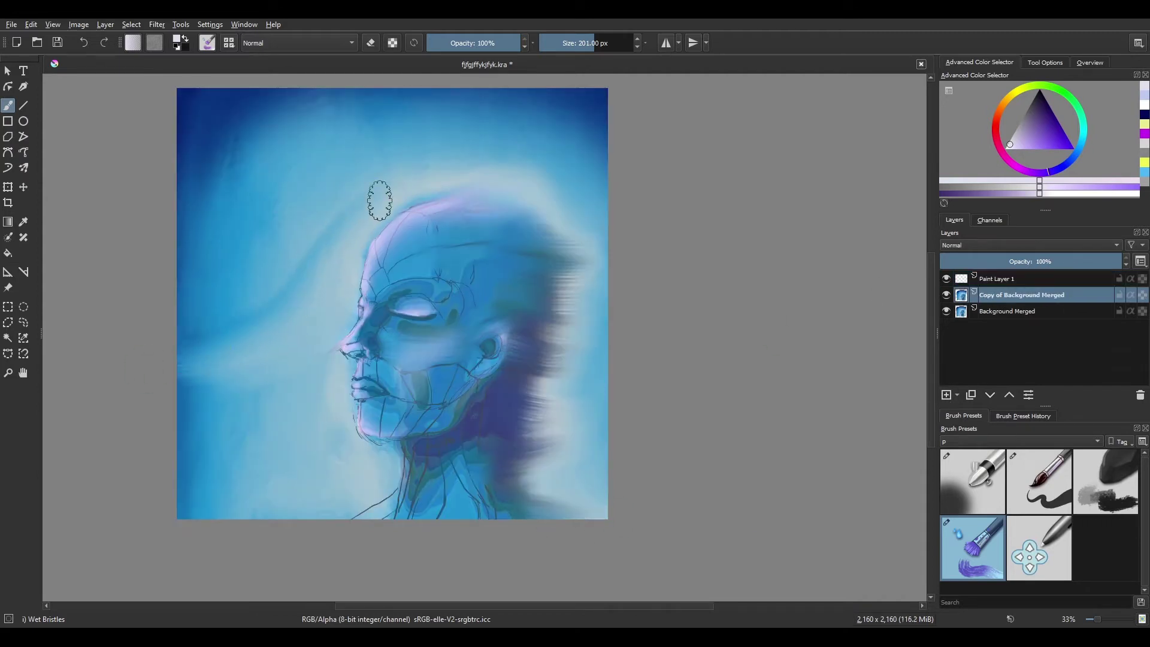
pyautogui.press('m')
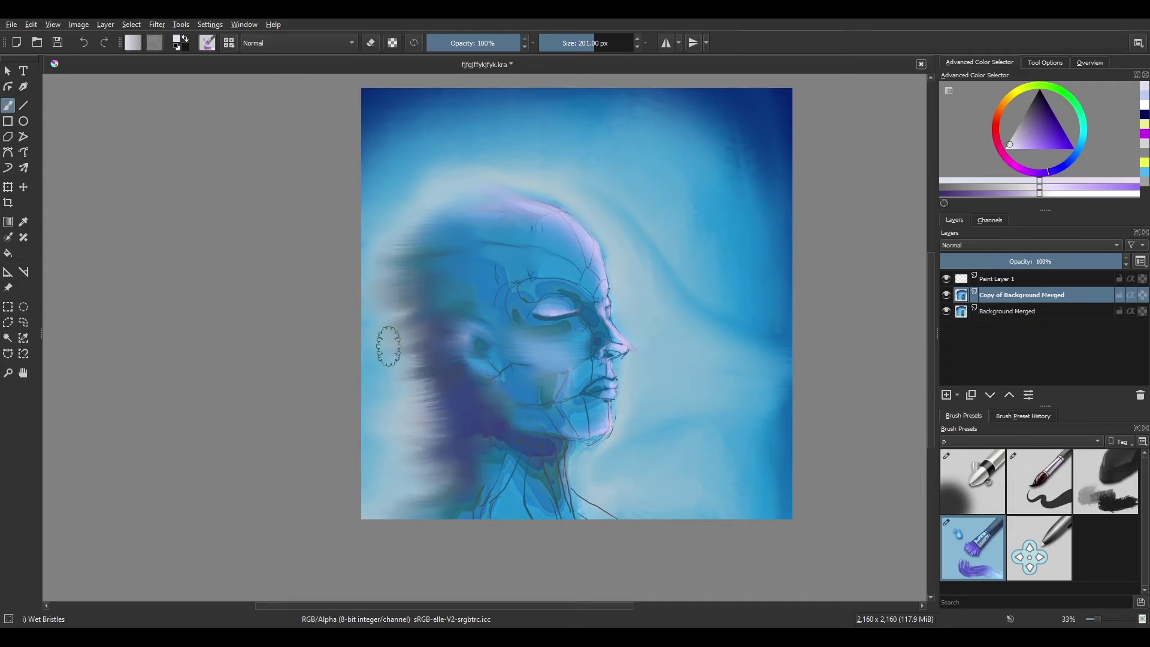
pyautogui.moveTo(808, 373)
pyautogui.mouseDown()
pyautogui.moveTo(663, 303)
pyautogui.moveTo(570, 193)
pyautogui.mouseUp()
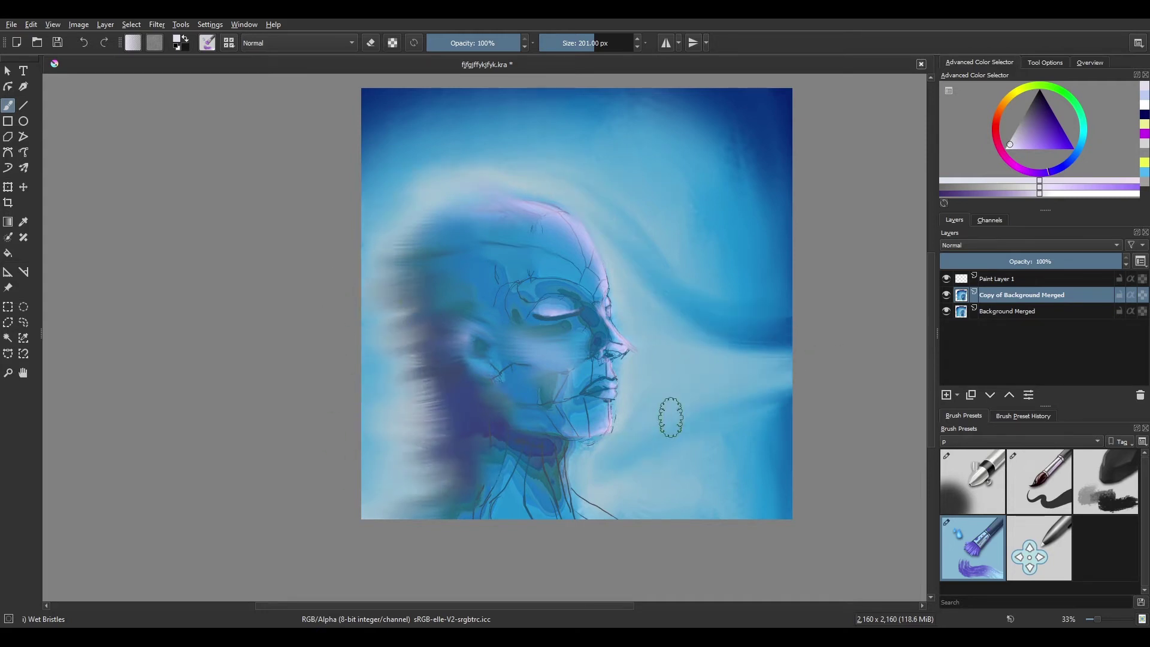
pyautogui.press('m')
pyautogui.moveTo(185, 342); pyautogui.dragTo(272, 313)
pyautogui.hotkey('ctrl', 'z')
# - Add a new layer and paint pale lavender streams flowing from the canvas edge past the face and over the head
pyautogui.press('Insert')
pyautogui.moveTo(185, 348)
pyautogui.mouseDown()
pyautogui.moveTo(294, 359)
pyautogui.moveTo(257, 349)
pyautogui.moveTo(308, 349)
pyautogui.moveTo(311, 398)
pyautogui.moveTo(359, 474)
pyautogui.mouseUp()
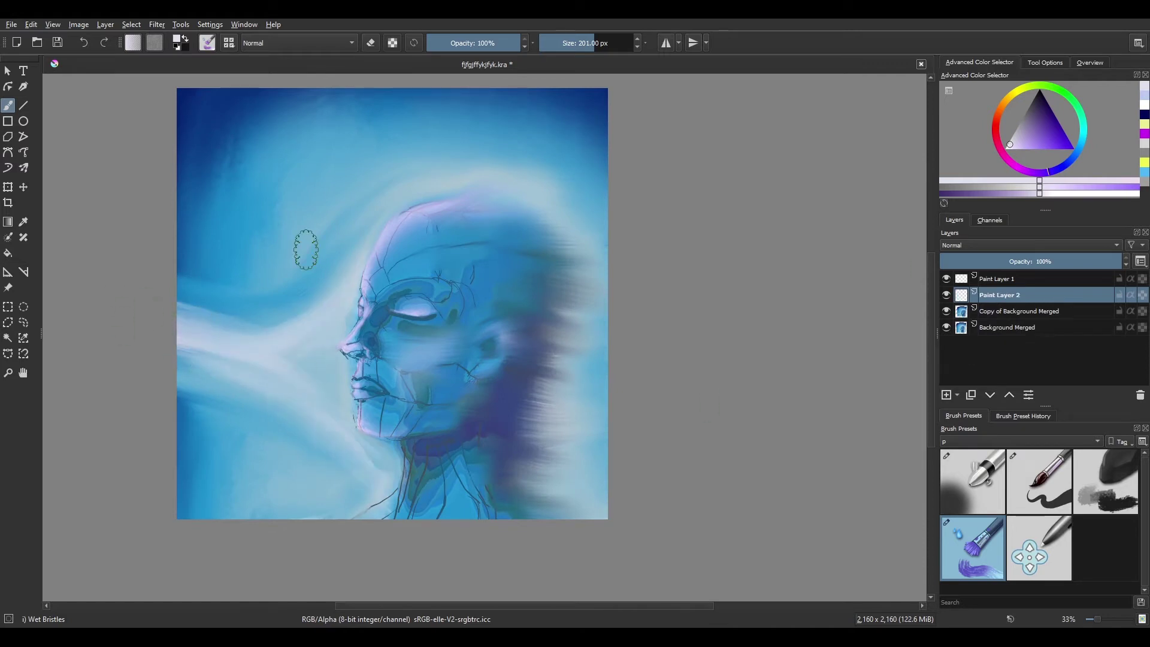
pyautogui.moveTo(306, 249)
pyautogui.mouseDown()
pyautogui.moveTo(487, 186)
pyautogui.moveTo(582, 226)
pyautogui.mouseUp()
# - Duplicate the copy of Background Merged, and hide the earlier copy together with Paint Layers 1 and 2
pyautogui.hotkey('ctrl', 'e')
pyautogui.click(946, 295)
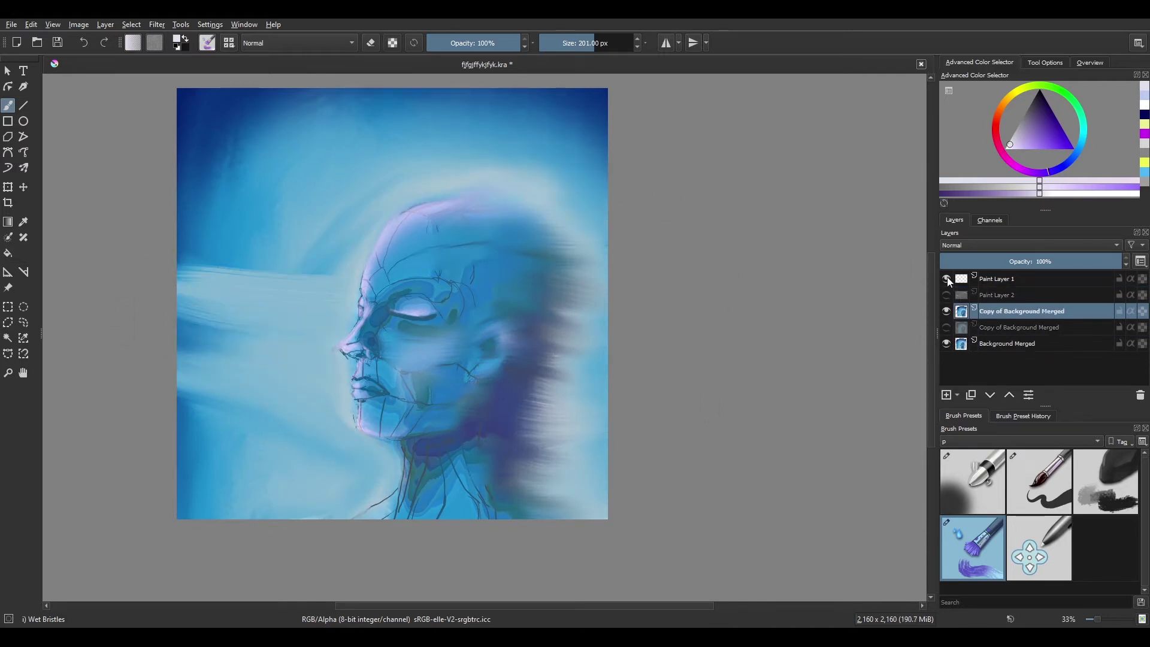
pyautogui.click(947, 278)
# - Smear dark blue wavy bands from the canvas edge through the background in front of and above the face
pyautogui.moveTo(180, 264); pyautogui.dragTo(311, 246)
pyautogui.moveTo(179, 240)
pyautogui.mouseDown()
pyautogui.moveTo(232, 217)
pyautogui.moveTo(384, 198)
pyautogui.moveTo(505, 159)
pyautogui.mouseUp()
pyautogui.moveTo(270, 407); pyautogui.dragTo(180, 468)
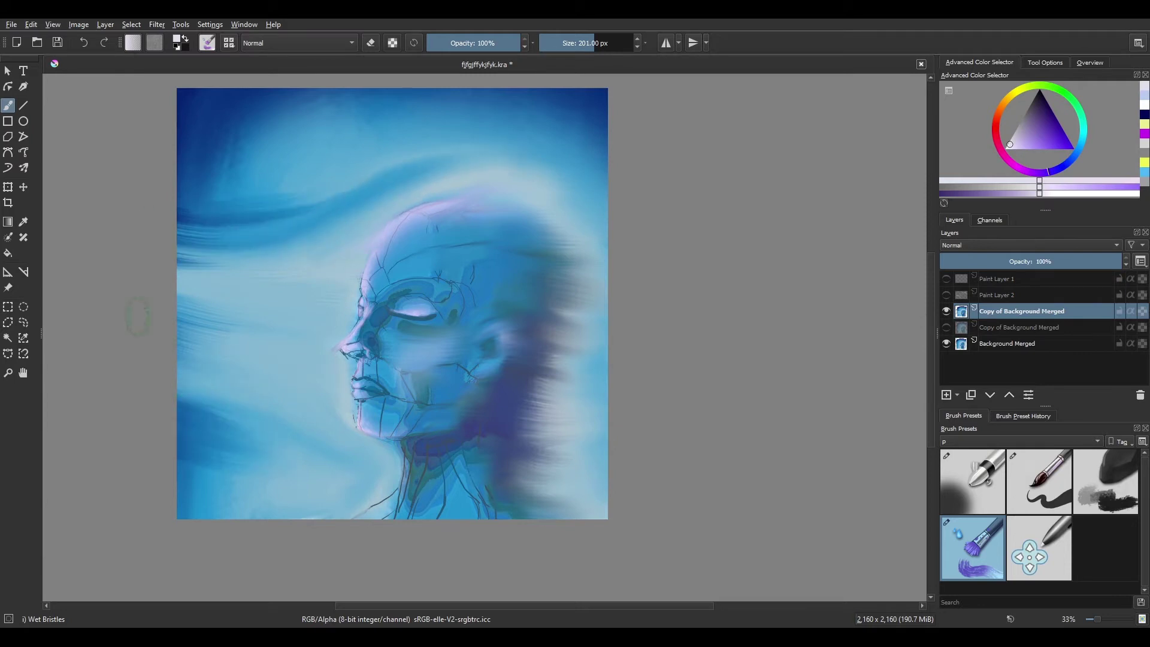
pyautogui.moveTo(180, 336); pyautogui.dragTo(281, 258)
pyautogui.press('m')
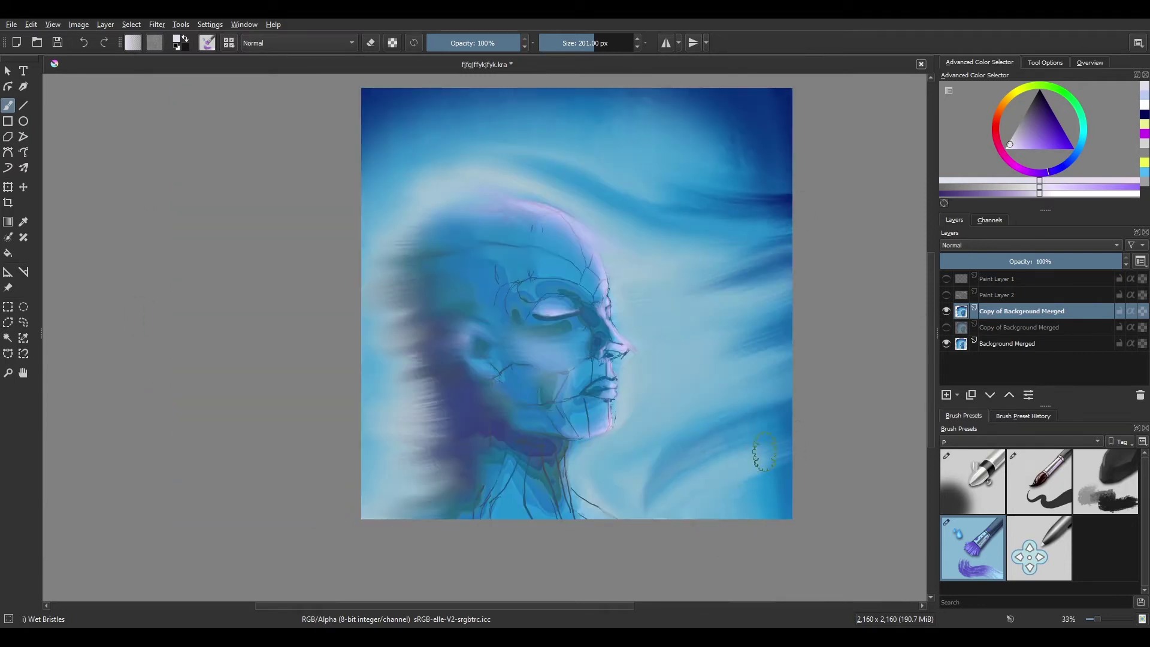
pyautogui.moveTo(791, 326); pyautogui.dragTo(662, 369)
pyautogui.moveTo(790, 282); pyautogui.dragTo(704, 309)
# - Show Paint Layer 2 and paint thin white wisps arcing over the head and through the background on it
pyautogui.click(947, 295)
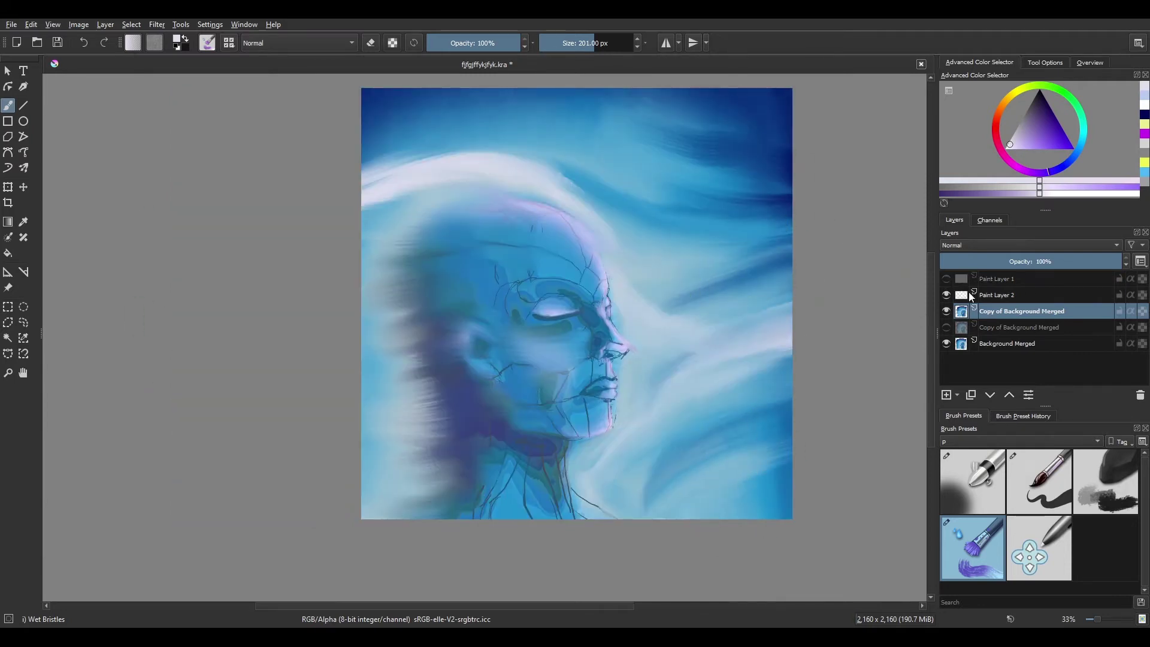
pyautogui.click(1000, 295)
pyautogui.moveTo(420, 173); pyautogui.dragTo(600, 153)
pyautogui.moveTo(743, 306); pyautogui.dragTo(611, 312)
pyautogui.moveTo(769, 252)
pyautogui.mouseDown()
pyautogui.moveTo(671, 174)
pyautogui.moveTo(533, 147)
pyautogui.moveTo(408, 180)
pyautogui.mouseUp()
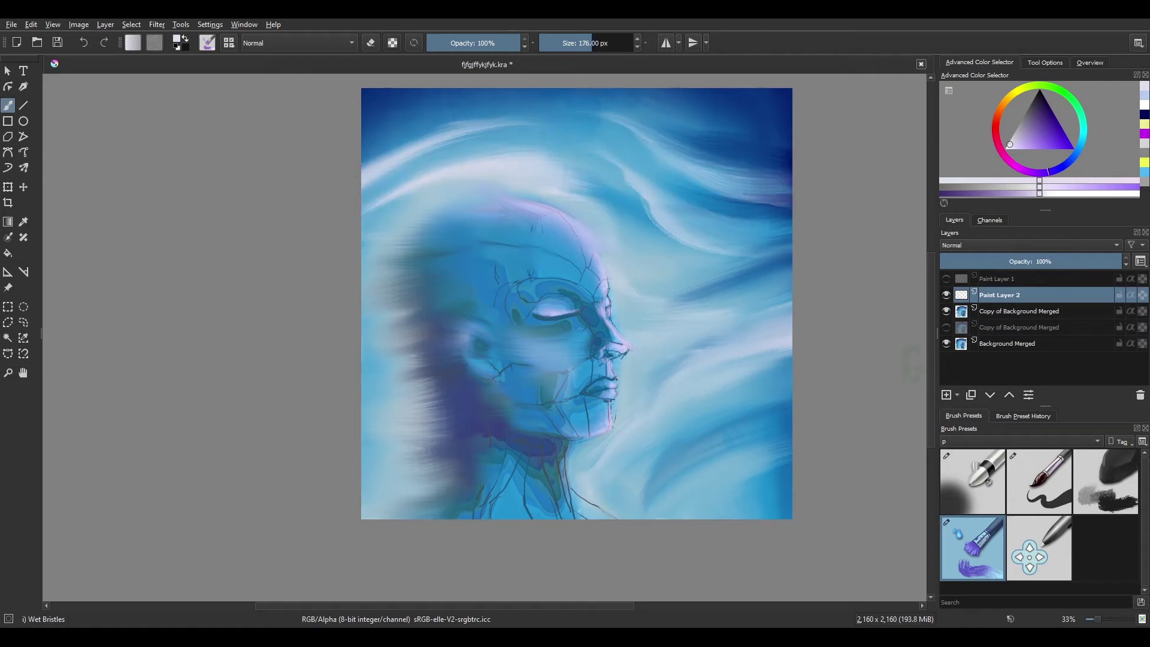
# - Add a layer, paint narrow pale streaks across the back of the head with a 47 px brush and reduce the layer's opacity
pyautogui.press('Insert')
pyautogui.press('[')
pyautogui.press('[')
pyautogui.press('[')
pyautogui.press('[')
pyautogui.press('[')
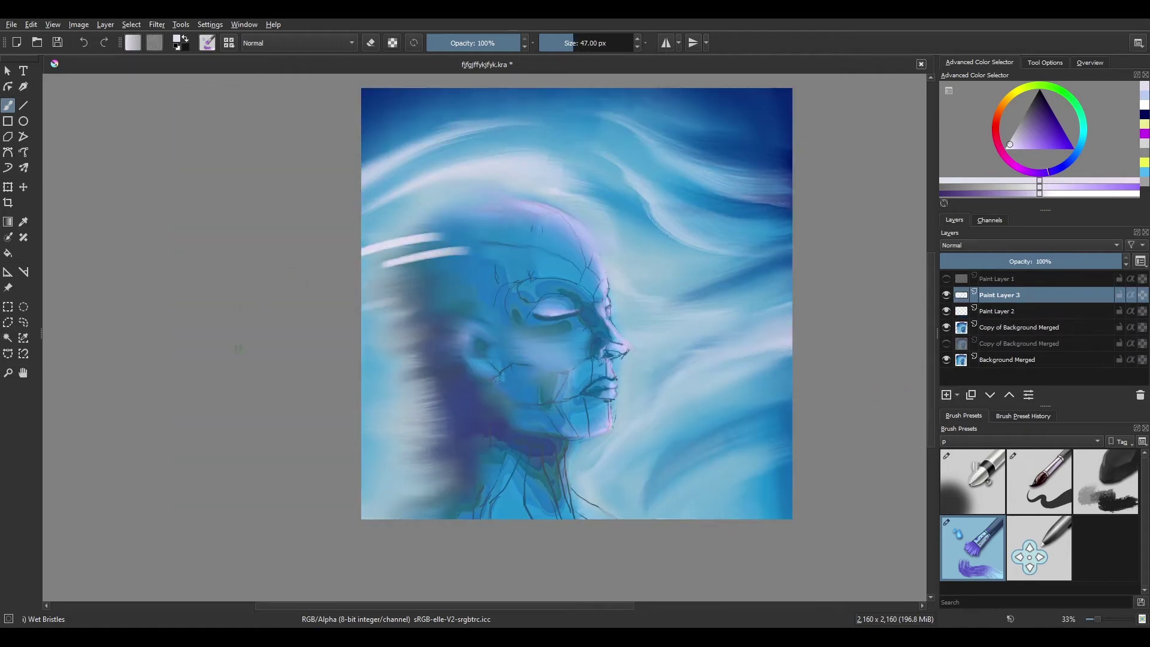
pyautogui.moveTo(386, 450); pyautogui.dragTo(432, 432)
pyautogui.press('m')
pyautogui.click(989, 261)
# - Show the lower copy of Background Merged and set the upper copy to 63% opacity
pyautogui.click(1018, 327)
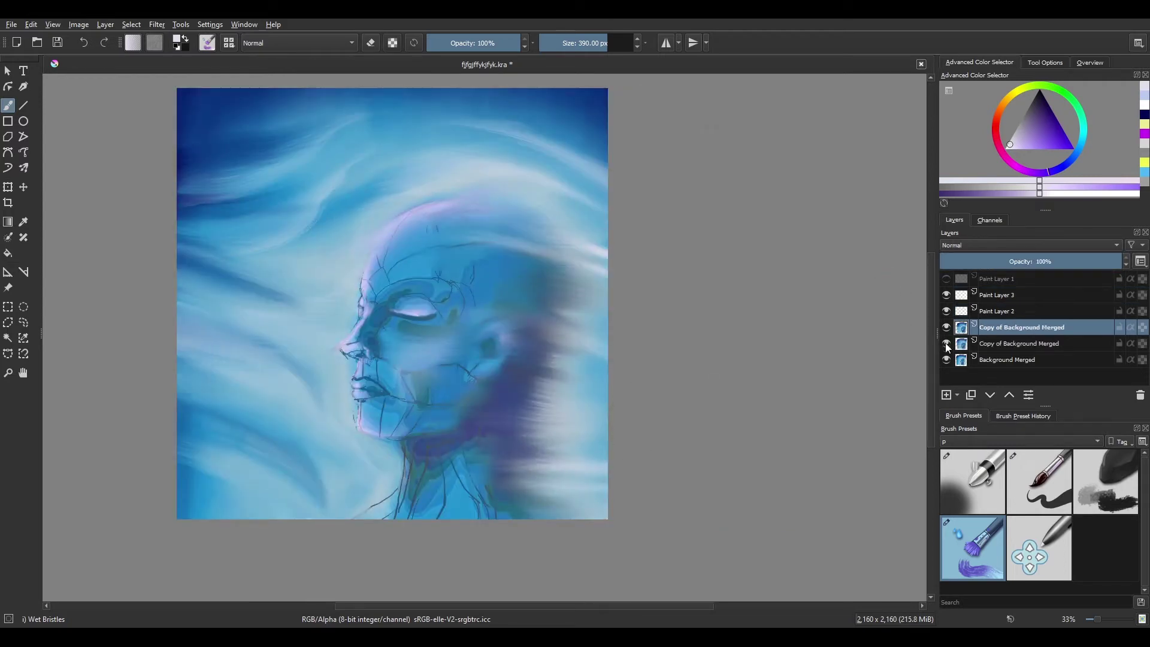
pyautogui.click(947, 343)
pyautogui.press('m')
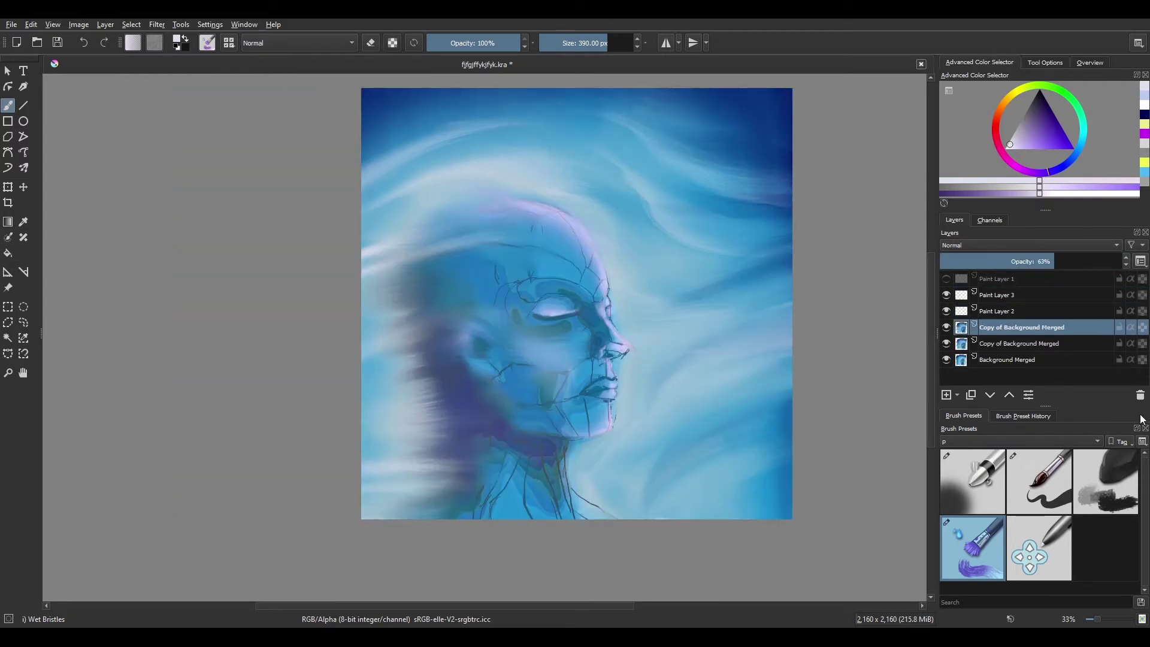
# - Group the visible layers, merge a duplicate of the group into one layer and hide the original Group 4
pyautogui.hotkey('ctrl', 'g')
pyautogui.hotkey('ctrl', 'j')
pyautogui.hotkey('ctrl', 'e')
pyautogui.click(947, 311)
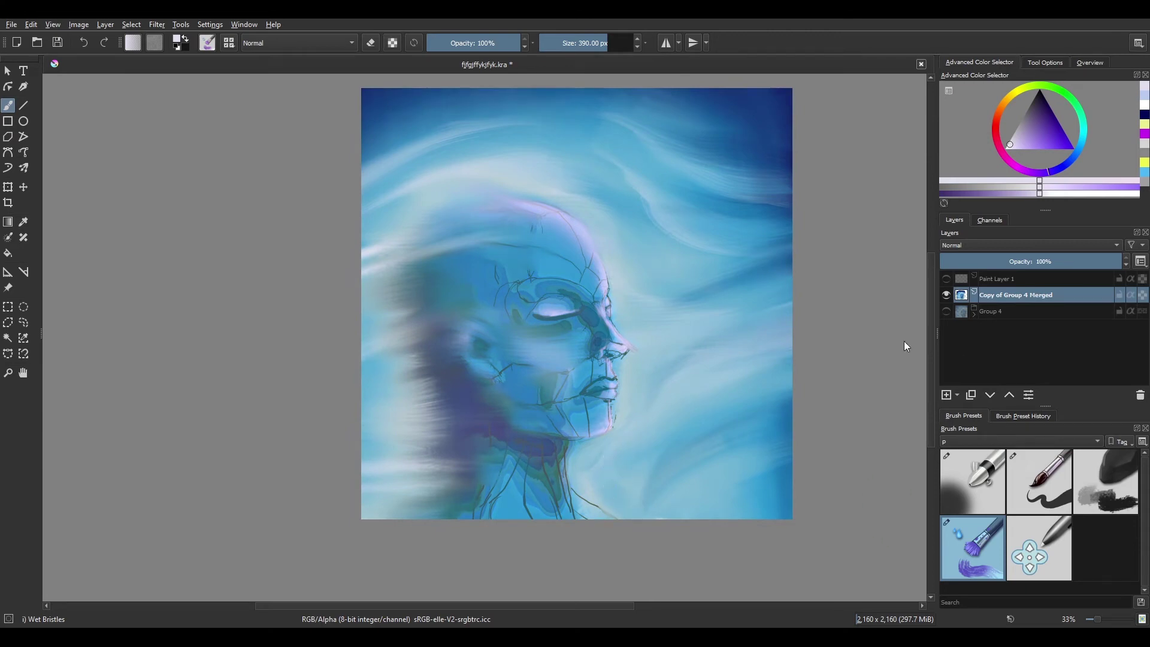
# - Add a new paint layer above the merged group copy and switch to the Basic-5 Size Opacity brush
pyautogui.moveTo(557, 467)
pyautogui.mouseDown()
pyautogui.moveTo(372, 467)
pyautogui.moveTo(507, 479)
pyautogui.mouseUp()
pyautogui.click(994, 493)
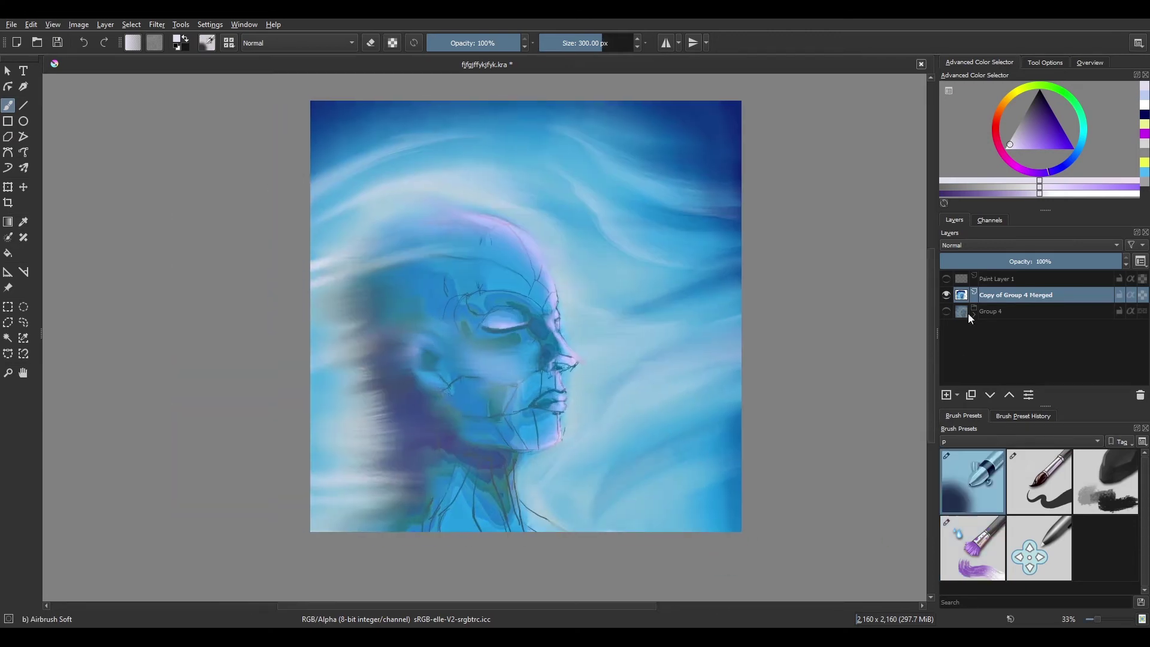
pyautogui.press('/')
pyautogui.press('m')
pyautogui.click(947, 395)
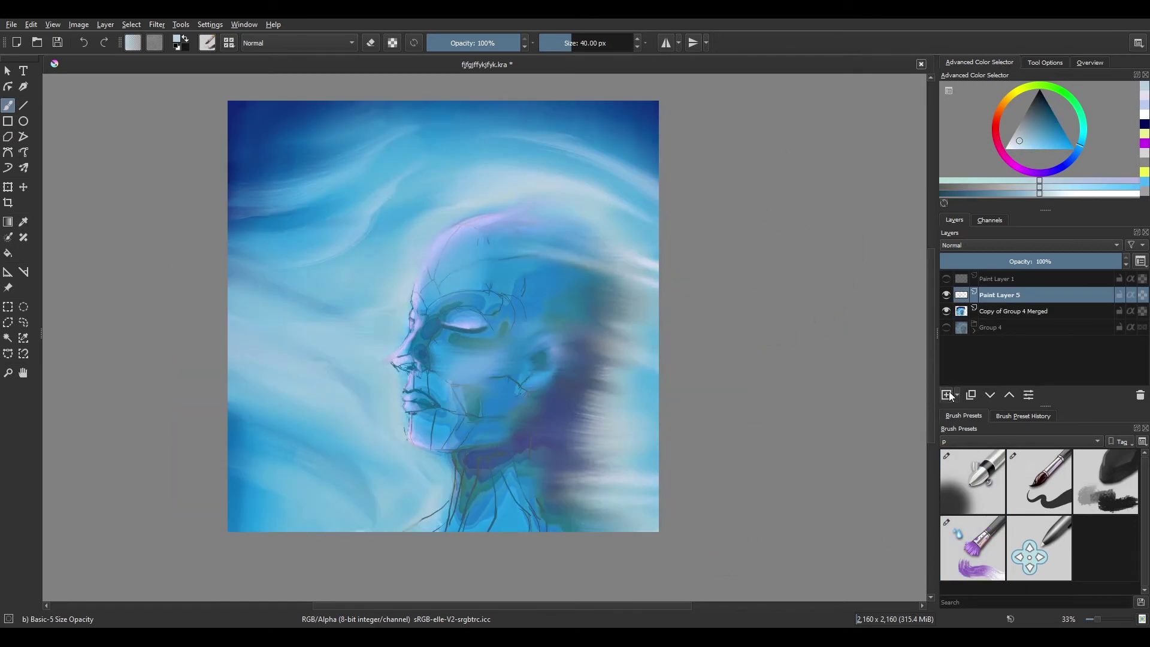
# - Sample pale blue and lavender from the painting and touch up the face around the lips on Paint Layer 5
pyautogui.keyDown('ctrl'); pyautogui.click(429, 378); pyautogui.keyUp('ctrl')
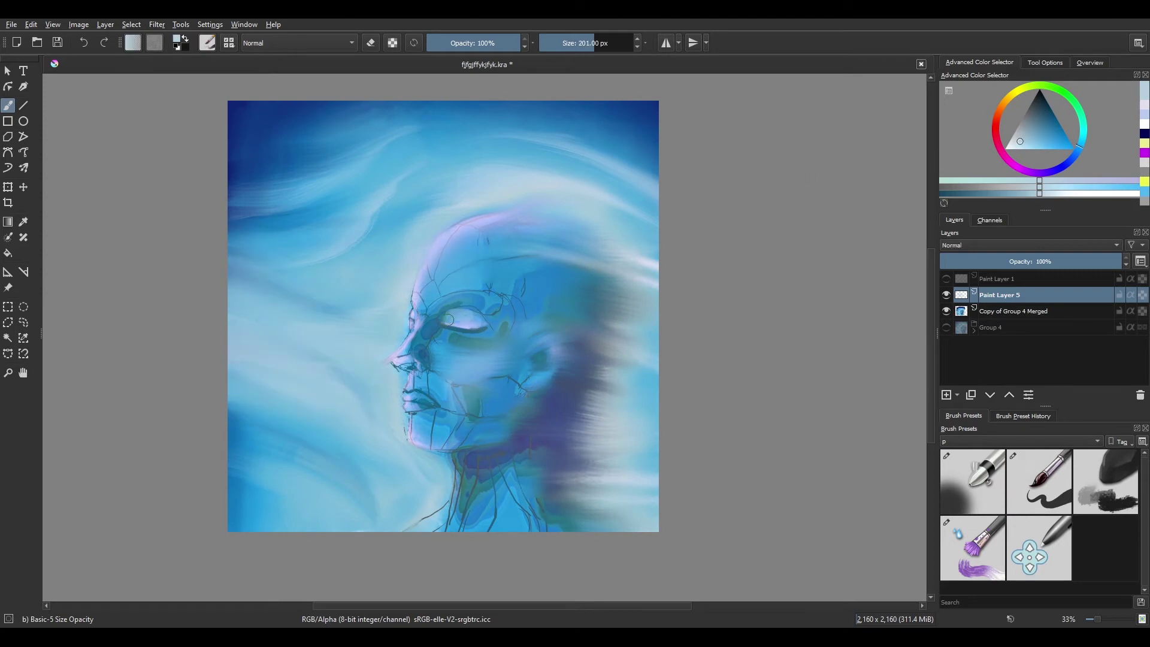
pyautogui.press('m')
pyautogui.press('+')
pyautogui.keyDown('ctrl'); pyautogui.click(560, 409); pyautogui.keyUp('ctrl')
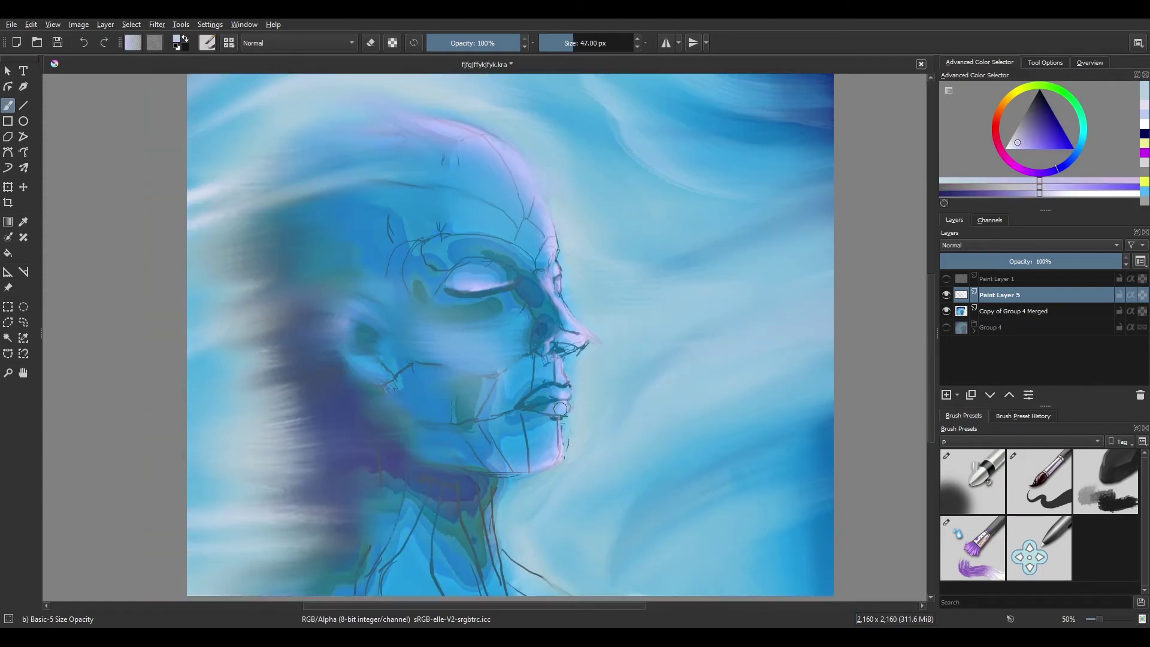
pyautogui.scroll(-4, 544, 425)
pyautogui.scroll(4, 544, 426)
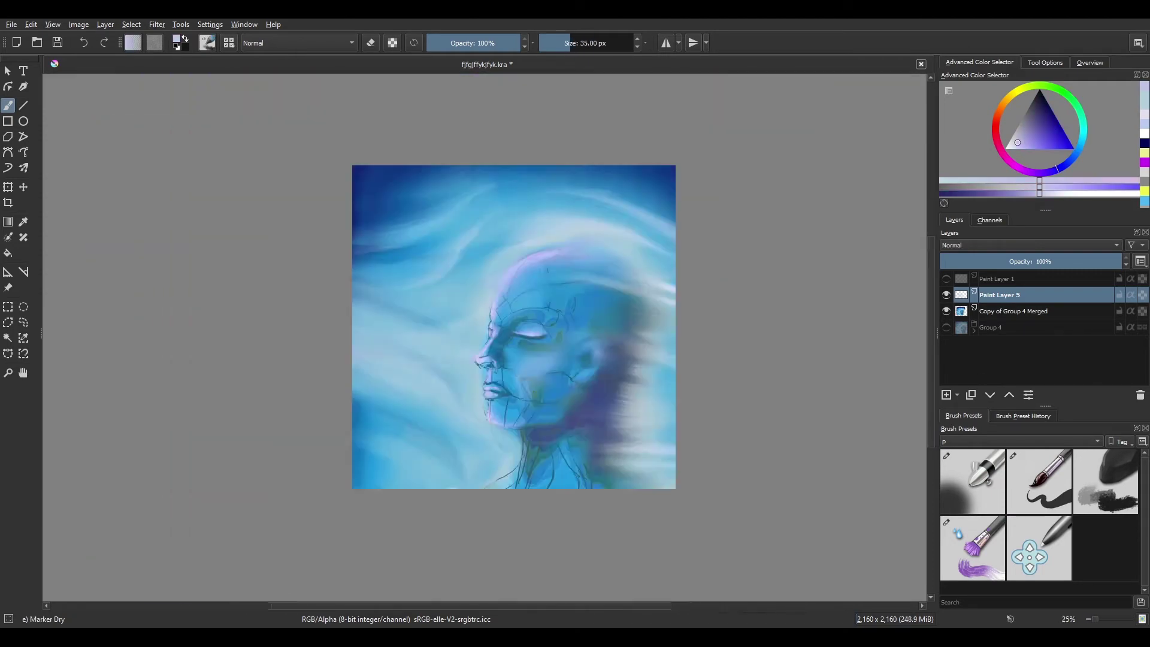
# - Switch to the Basic-5 Size brush, sample lavender, deeper blue and pale blue from the painting, and refine the face shading on Paint Layer 5
pyautogui.keyDown('ctrl'); pyautogui.click(554, 339); pyautogui.keyUp('ctrl')
pyautogui.press('/')
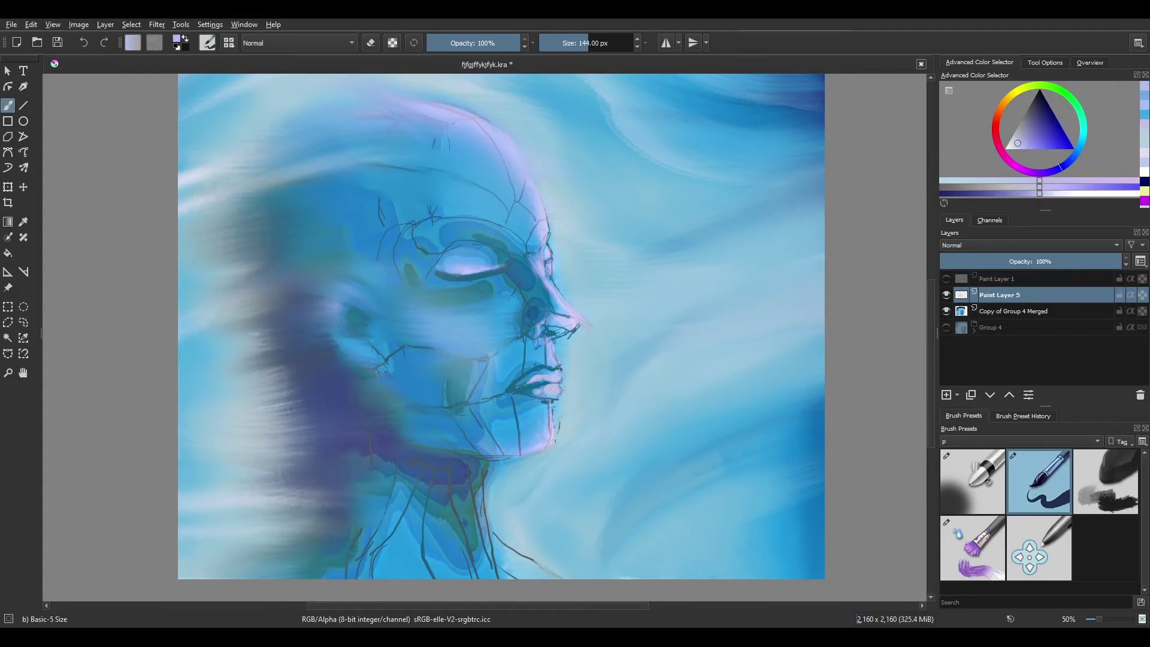
pyautogui.keyDown('ctrl'); pyautogui.click(510, 414); pyautogui.keyUp('ctrl')
pyautogui.scroll(-3, 598, 473)
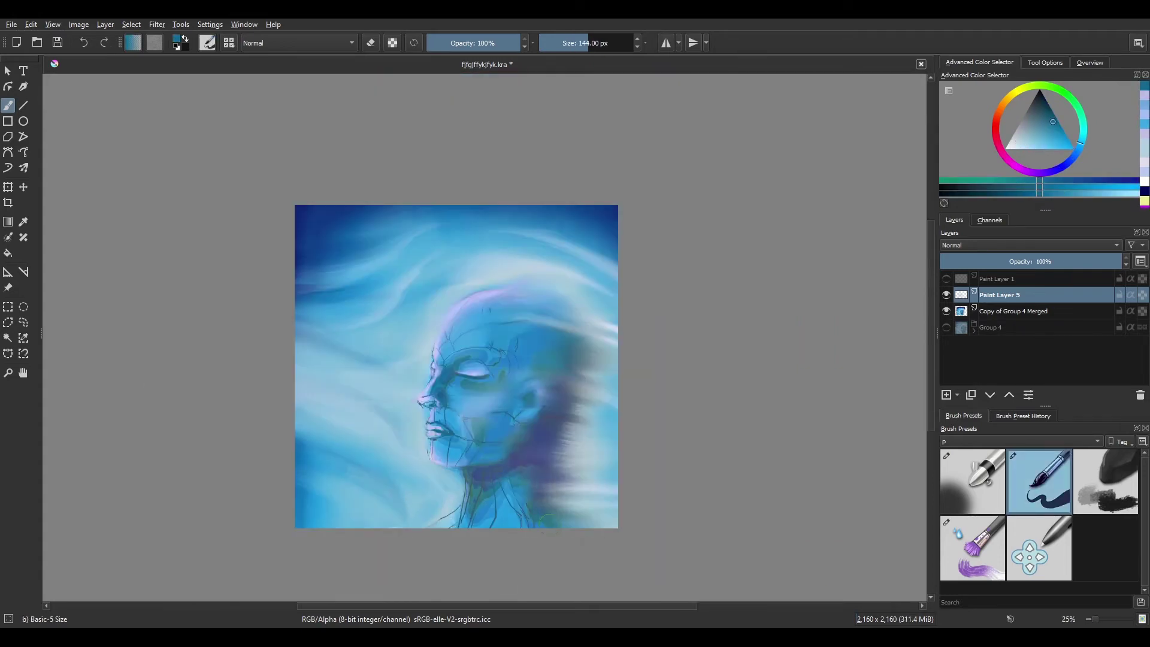
pyautogui.scroll(1, 598, 473)
pyautogui.keyDown('ctrl'); pyautogui.click(536, 414); pyautogui.keyUp('ctrl')
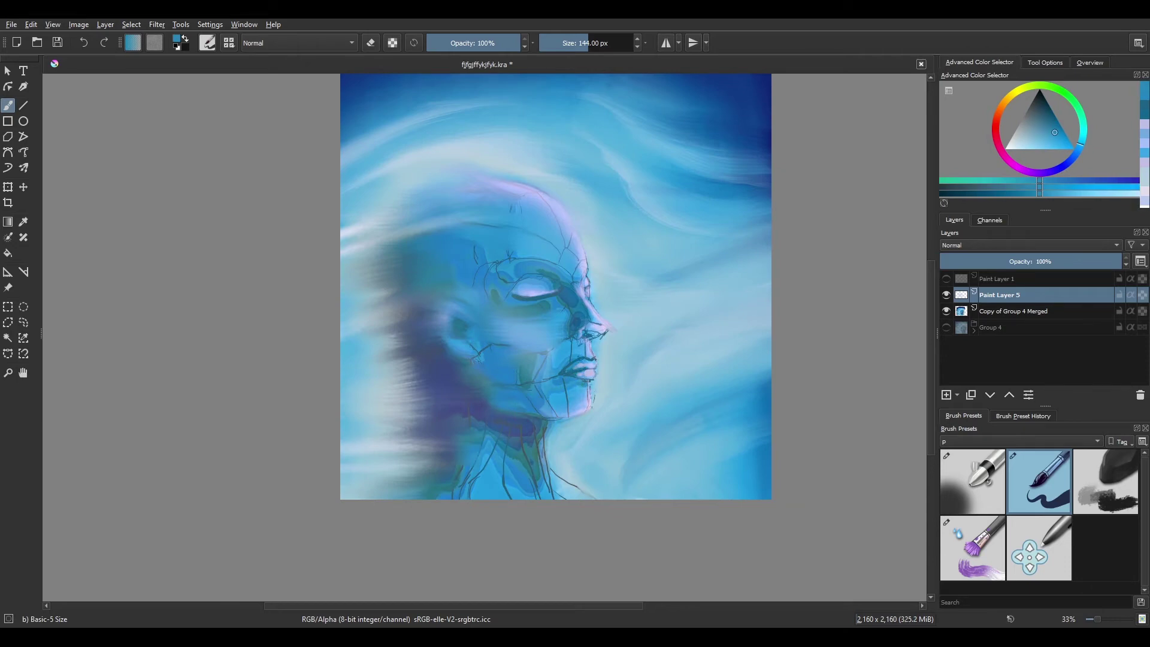
pyautogui.scroll(-4, 419, 419)
pyautogui.scroll(4, 419, 411)
pyautogui.keyDown('ctrl'); pyautogui.click(417, 397); pyautogui.keyUp('ctrl')
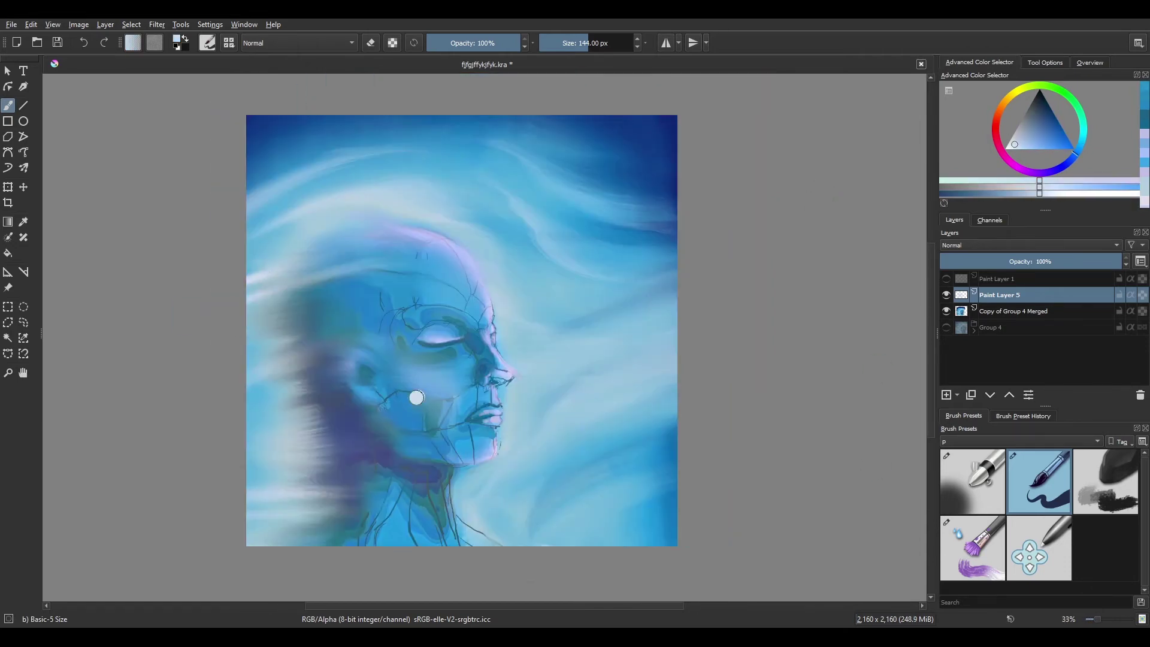
pyautogui.scroll(1, 1017, 442)
# - Add a new paint layer above Paint Layer 5 and scatter white speckles around the back of the head with the WaterC Special Splats brush
pyautogui.press('/')
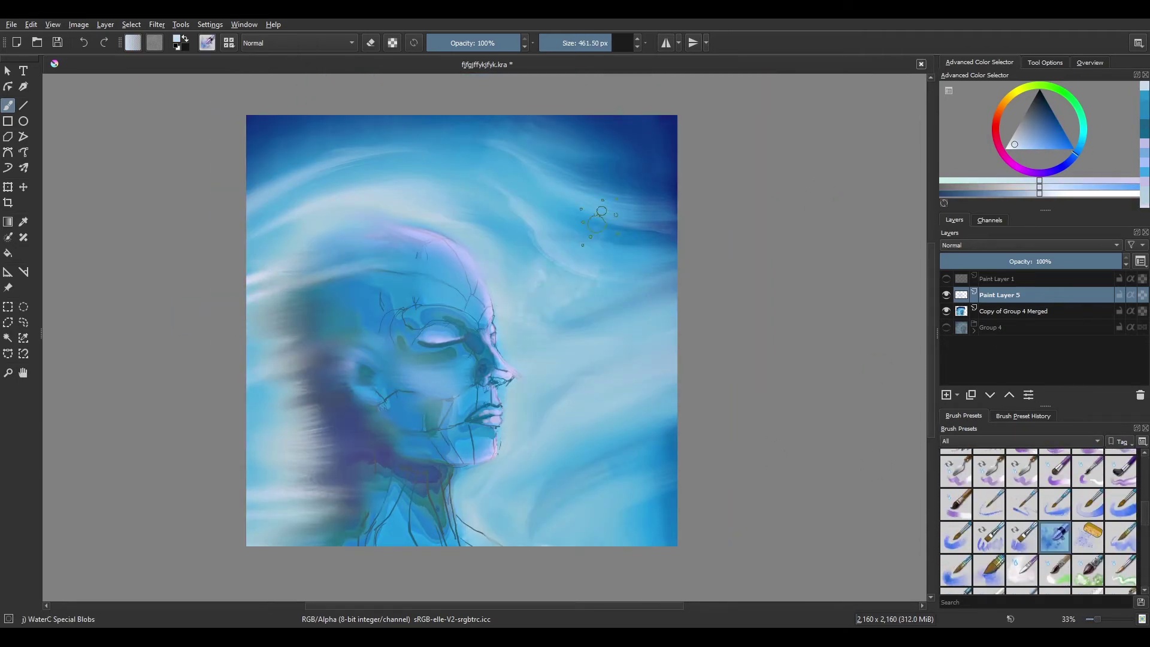
pyautogui.press('Insert')
pyautogui.keyDown('ctrl'); pyautogui.click(280, 321); pyautogui.keyUp('ctrl')
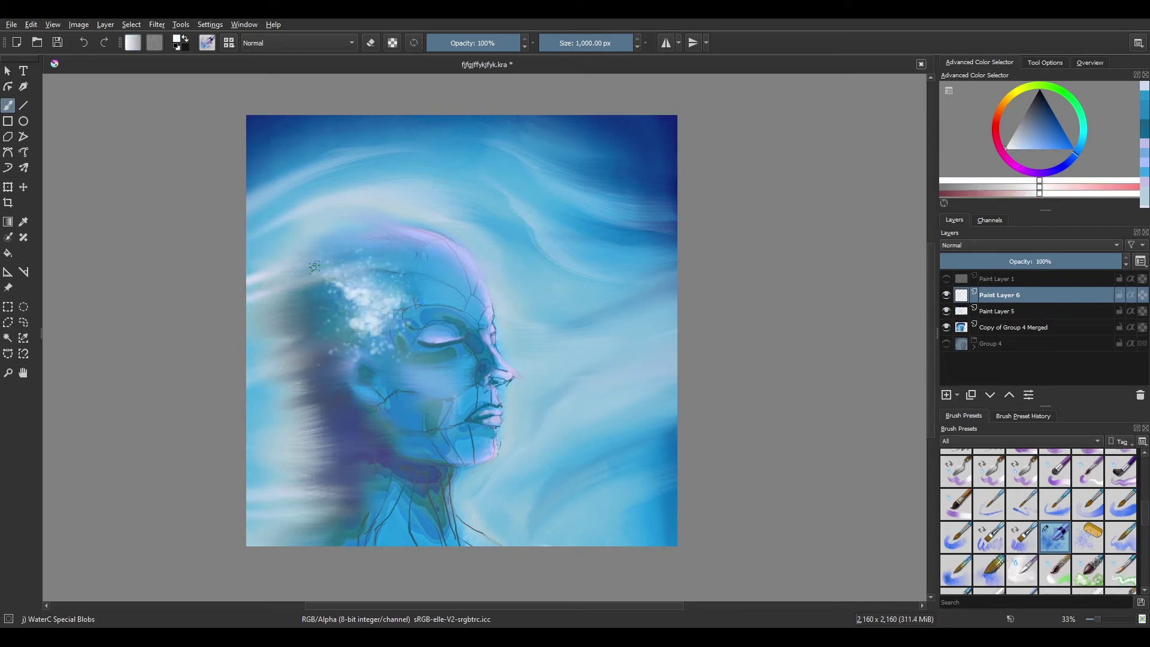
pyautogui.press('/')
pyautogui.press('/')
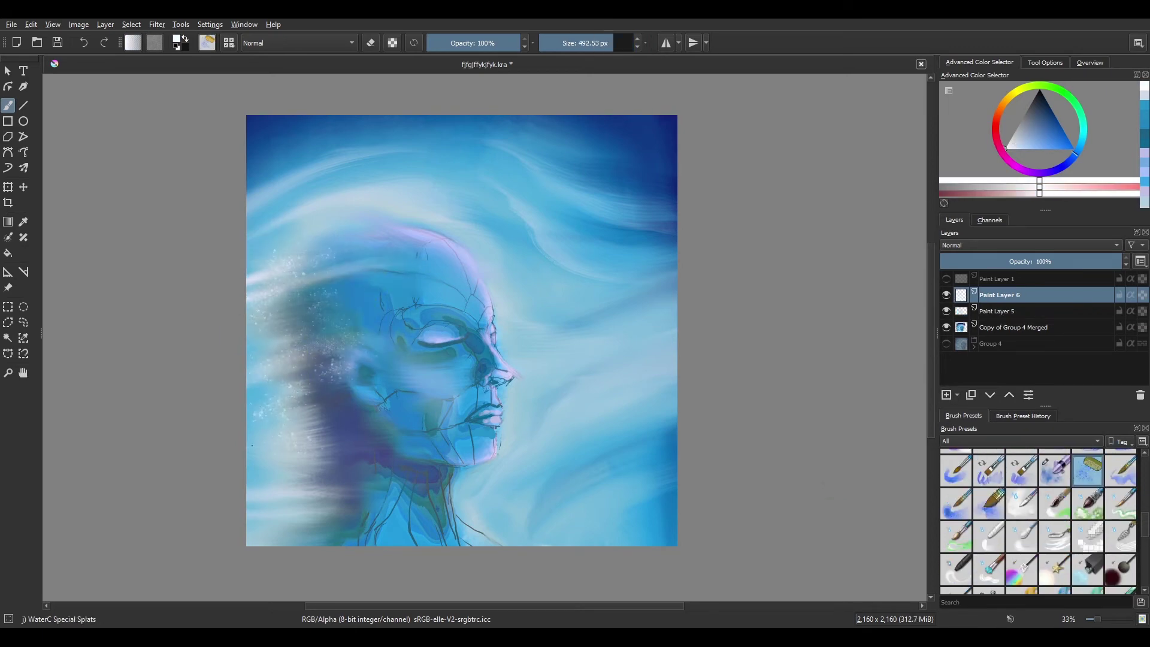
pyautogui.click(265, 345)
pyautogui.press('m')
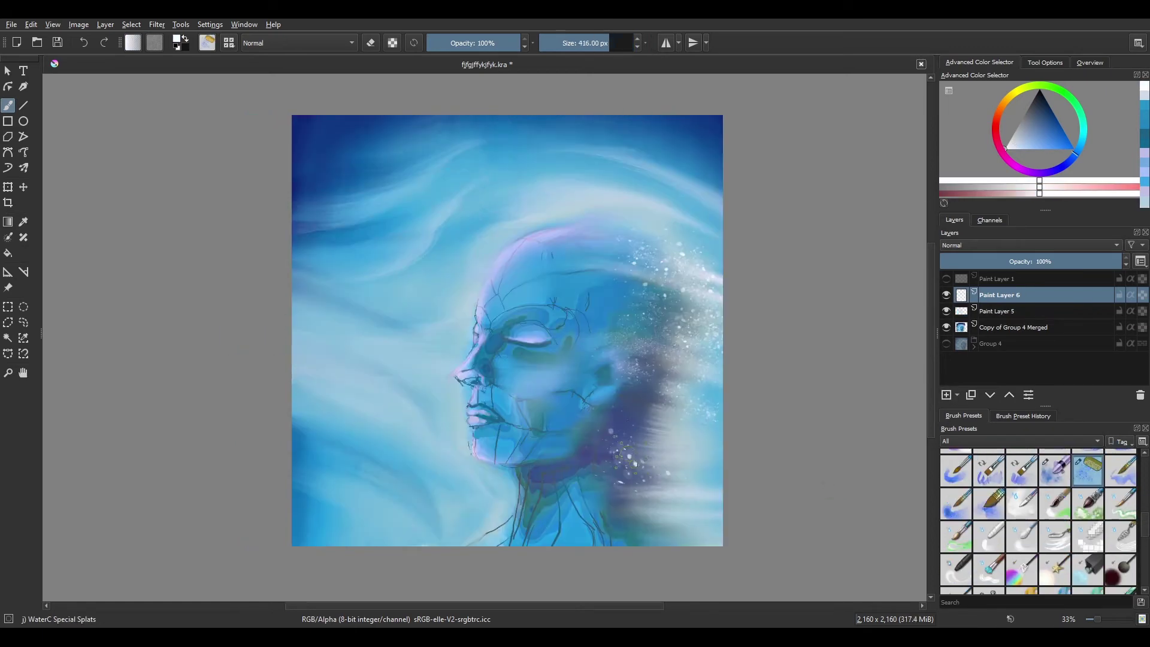
# - Set Paint Layer 6 to Overlay at 99% opacity and scatter larger splats across the background and in front of the face
pyautogui.click(973, 245)
pyautogui.click(976, 236)
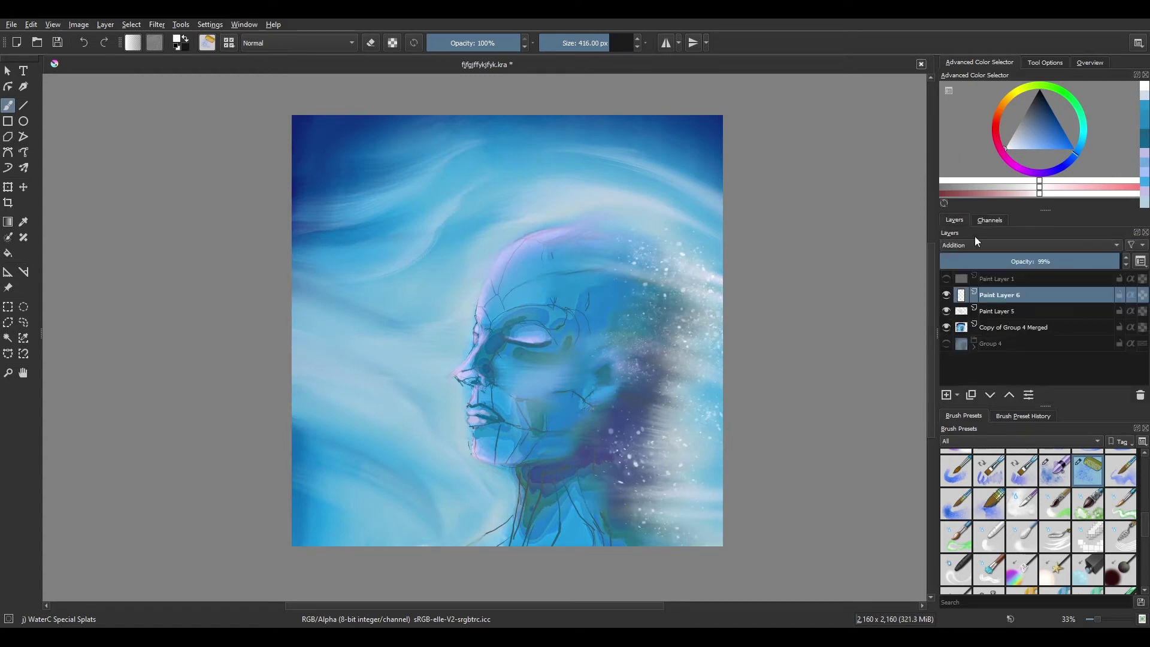
pyautogui.scroll(2, 973, 247)
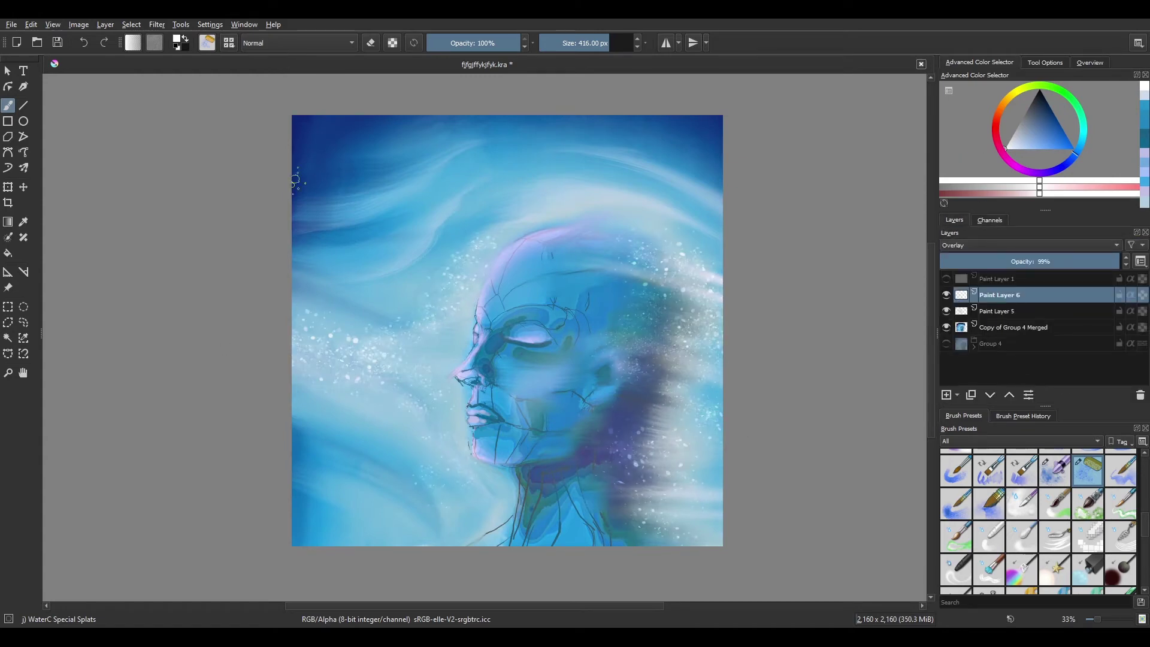
pyautogui.press('m')
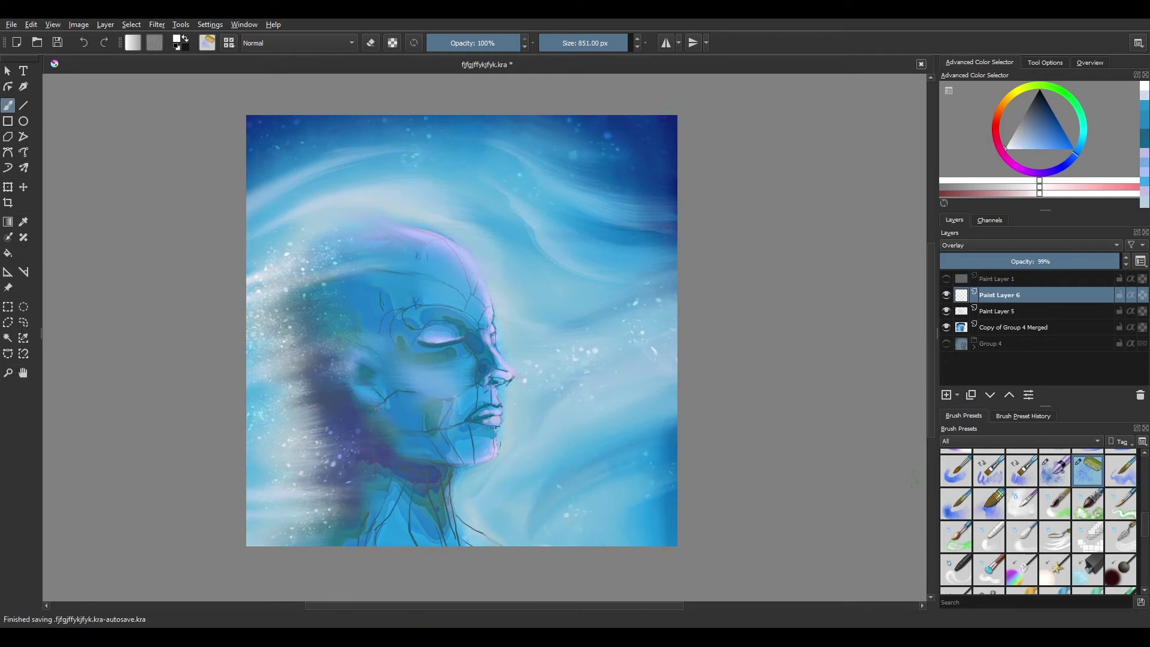
pyautogui.scroll(3, 1092, 538)
pyautogui.press('m')
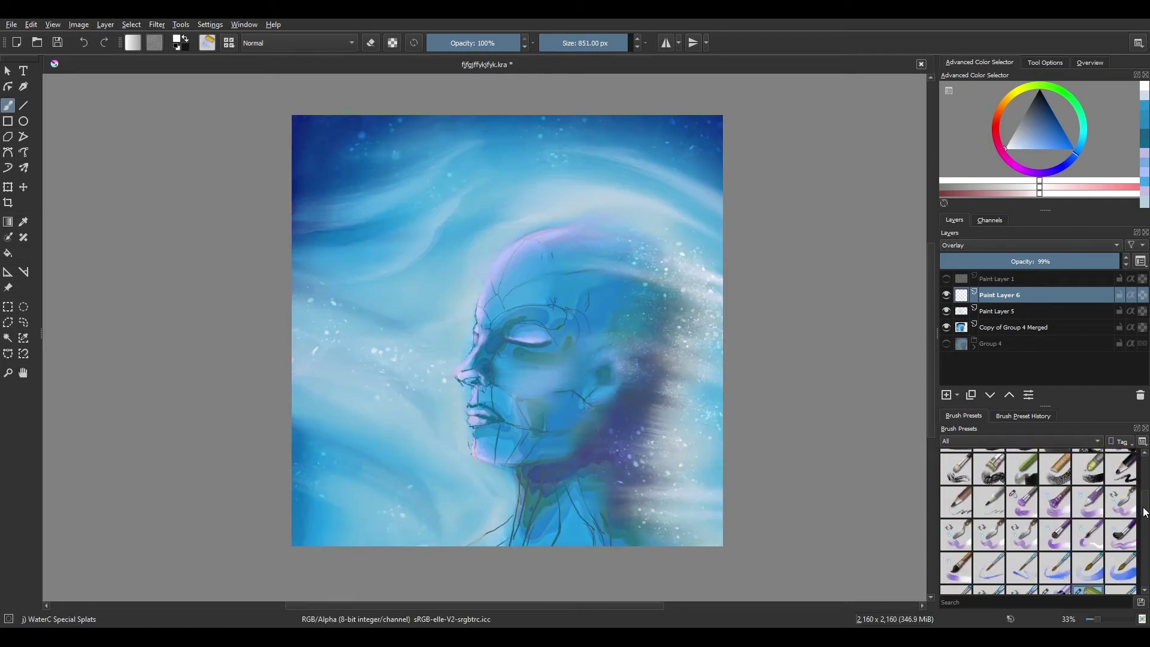
# - Paint glowing textured clusters over the hair streaks and background with the WaterC Special Blobs brush at 1,000 px
pyautogui.click(1056, 543)
pyautogui.moveTo(409, 272)
pyautogui.mouseDown()
pyautogui.moveTo(336, 282)
pyautogui.moveTo(317, 300)
pyautogui.mouseUp()
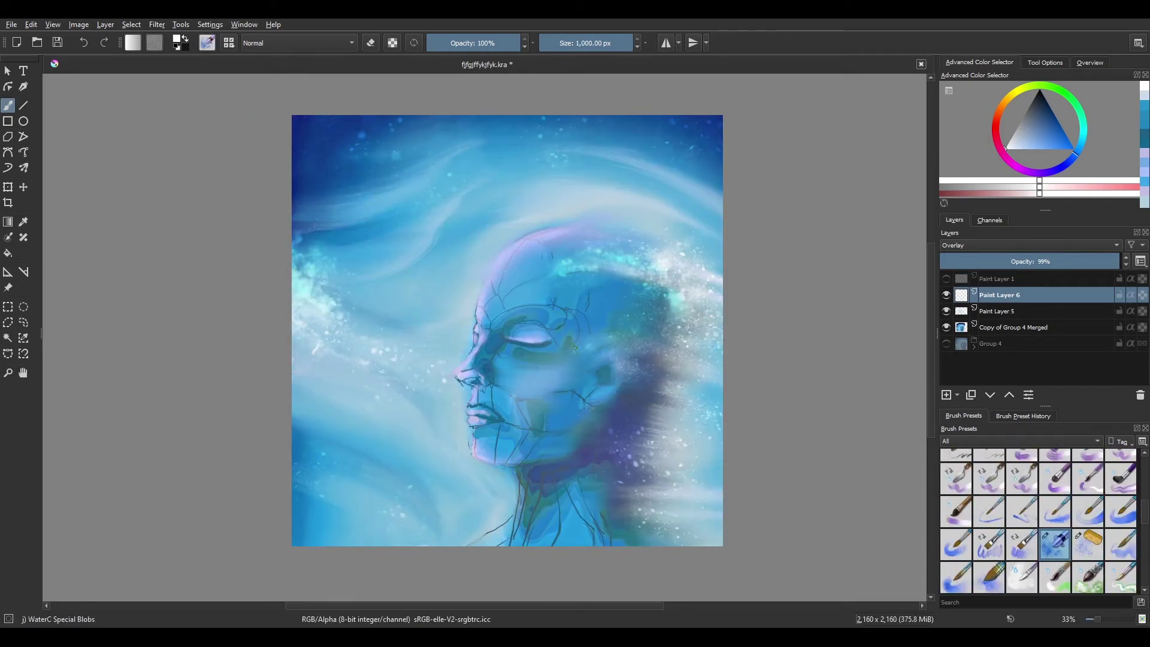
pyautogui.press('m')
pyautogui.moveTo(598, 171)
pyautogui.mouseDown()
pyautogui.moveTo(642, 154)
pyautogui.moveTo(662, 207)
pyautogui.mouseUp()
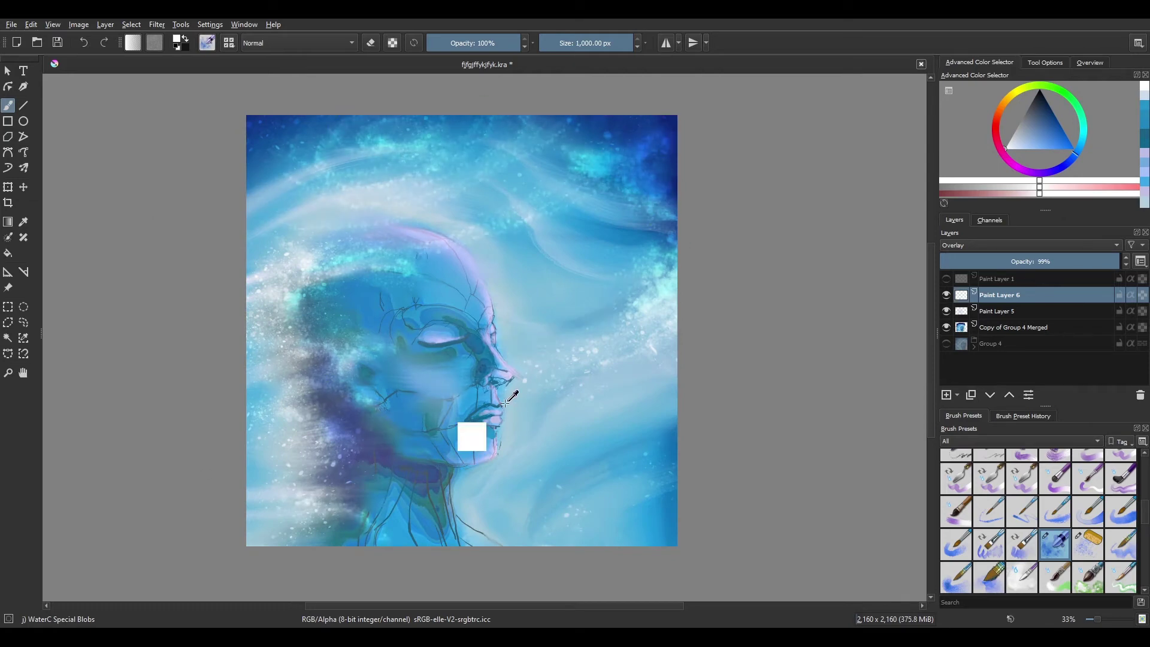
pyautogui.press('m')
# - Compare the painting with the original Group 4, make Paint Layer 1 visible and lower Paint Layer 6 to 58% opacity
pyautogui.press('-')
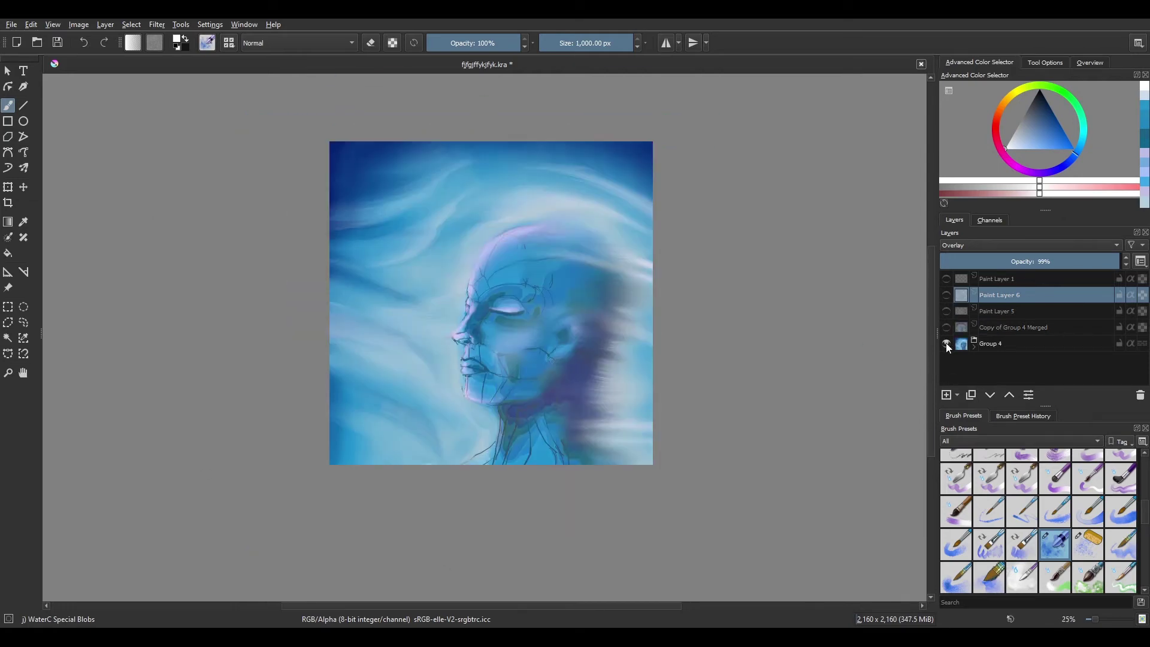
pyautogui.click(946, 278)
pyautogui.click(1052, 260)
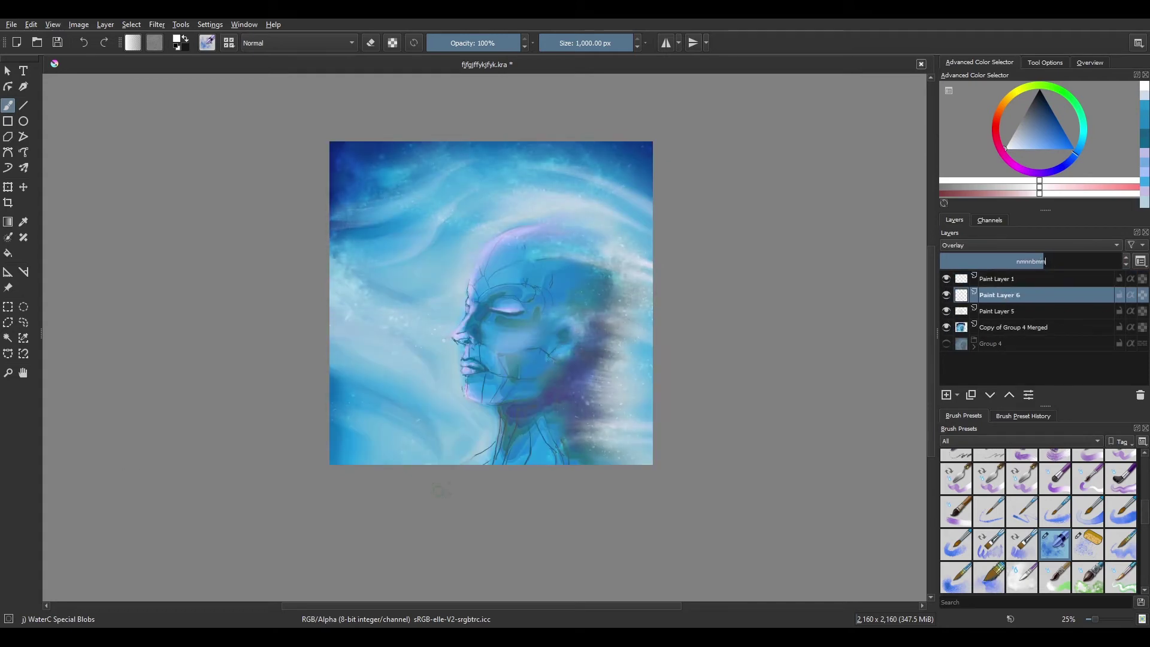
pyautogui.press('Escape')
pyautogui.scroll(-2, 440, 490)
pyautogui.scroll(4, 653, 332)
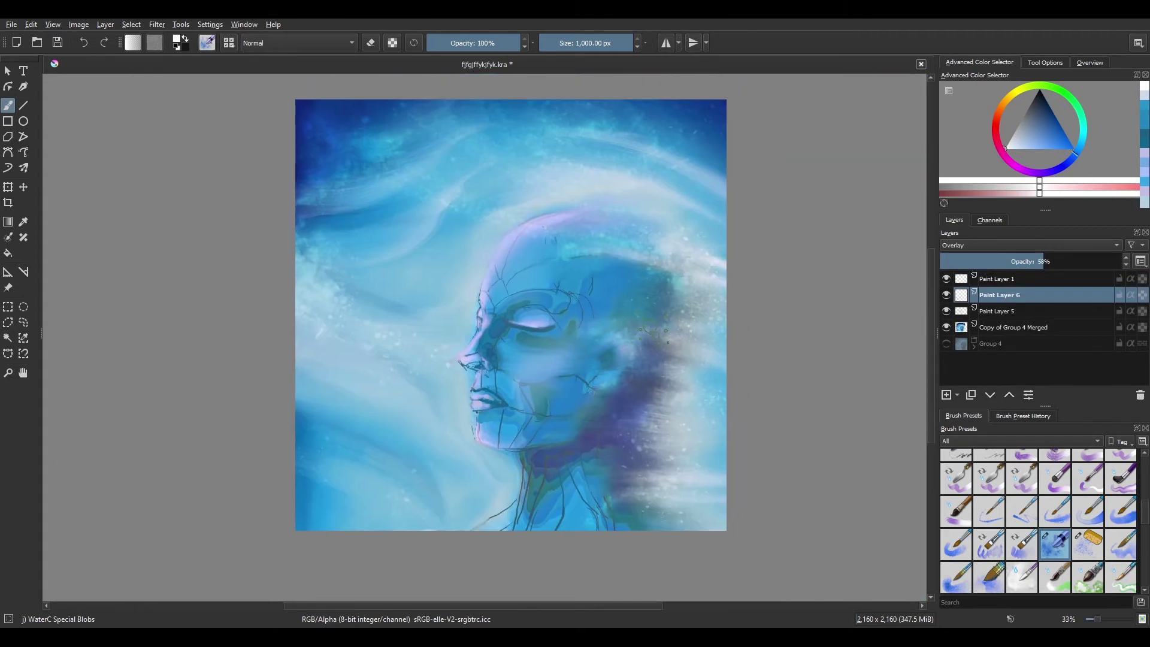
# - Merge the visible paint layers with Copy of Group 4 Merged and duplicate the resulting layer
pyautogui.press('m')
pyautogui.scroll(1, 653, 332)
pyautogui.keyDown('shift'); pyautogui.click(1015, 327); pyautogui.keyUp('shift')
pyautogui.hotkey('ctrl', 'e')
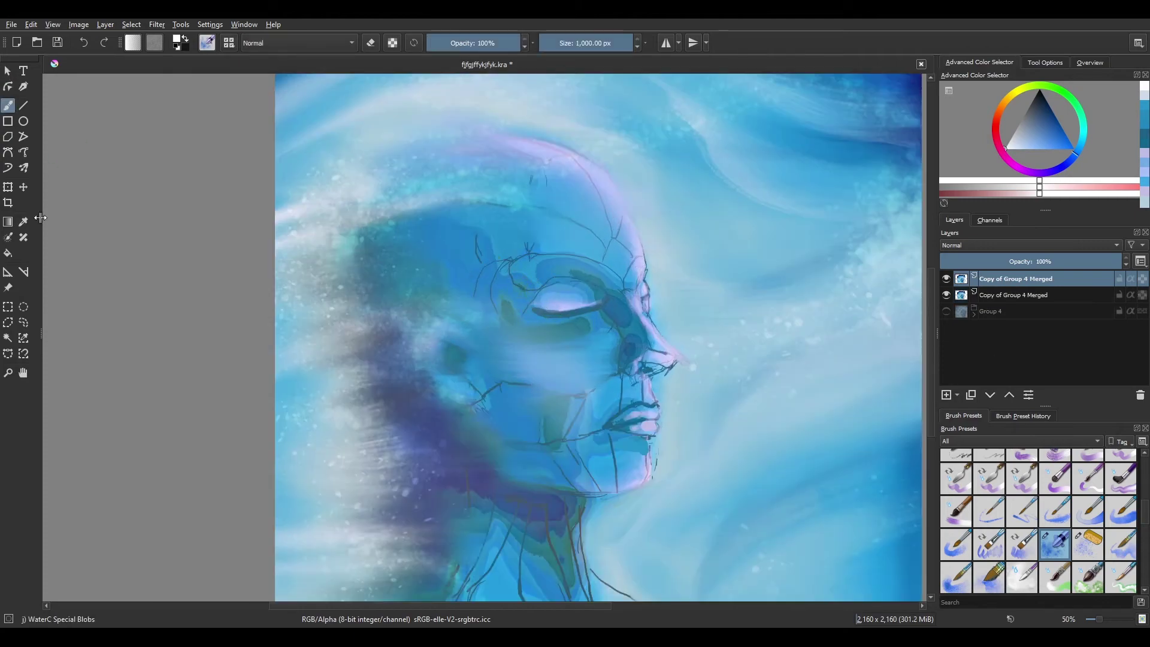
pyautogui.press('-')
# - Apply a black-and-white halftone dot effect to the upper copy of the merged painting
pyautogui.click(8, 71)
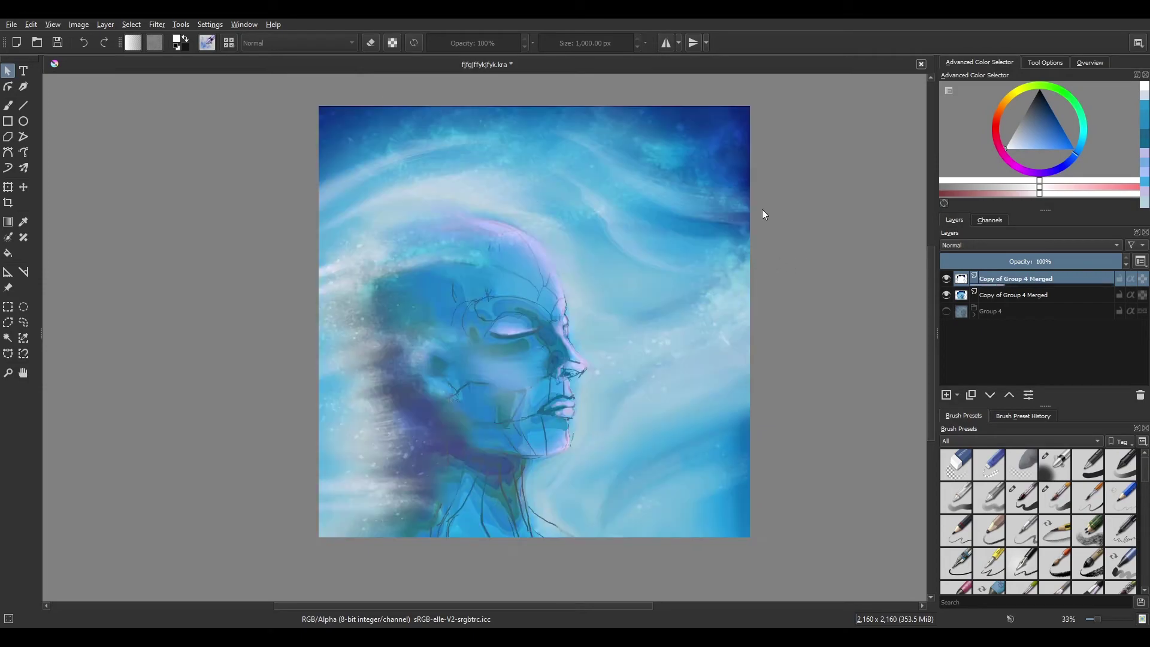
pyautogui.scroll(2, 807, 243)
pyautogui.scroll(-2, 838, 242)
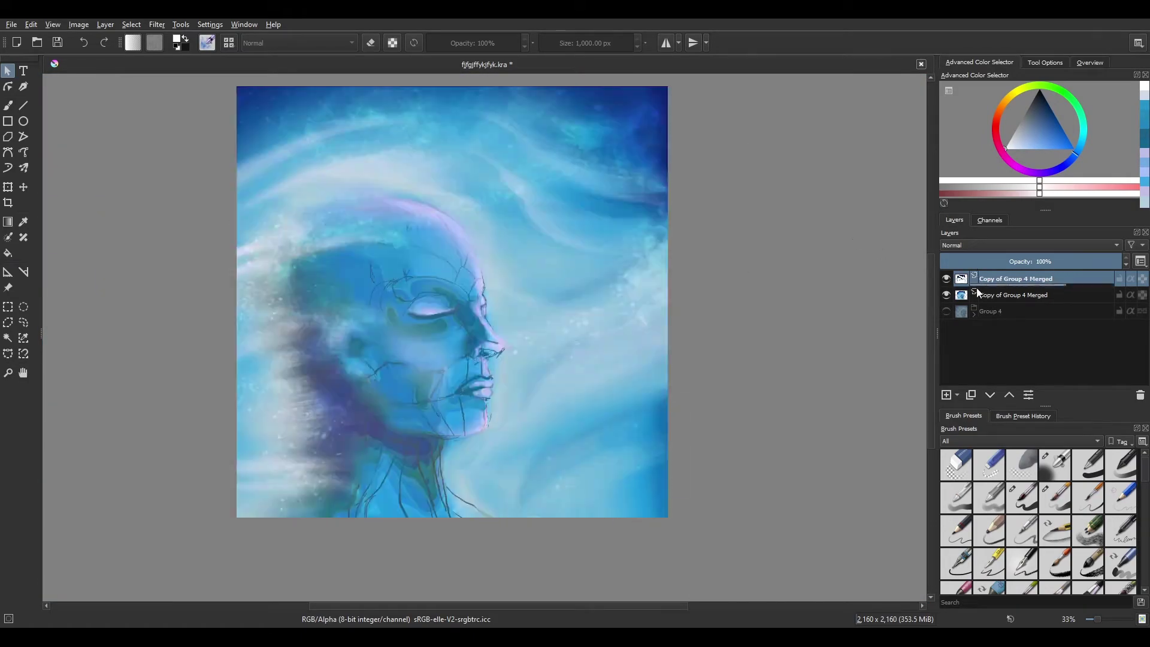
pyautogui.scroll(1, 471, 387)
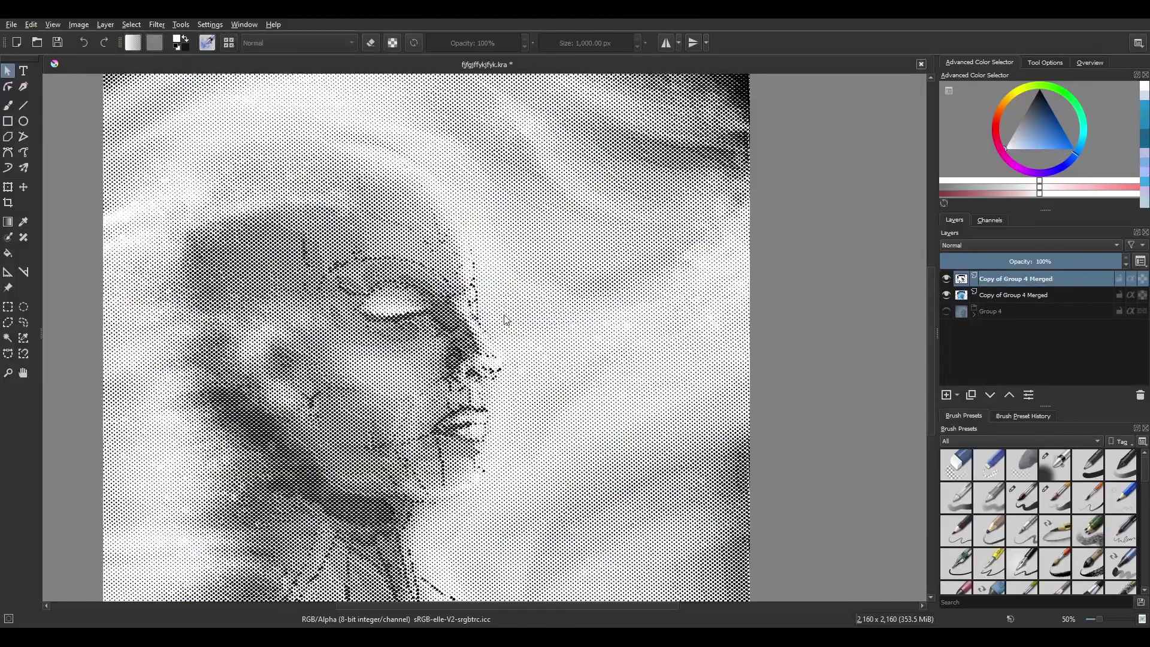
# - Try the Darken, Decrease Value and Burn blending modes on the halftone copy, with reduced opacity for Burn
pyautogui.scroll(-2, 977, 247)
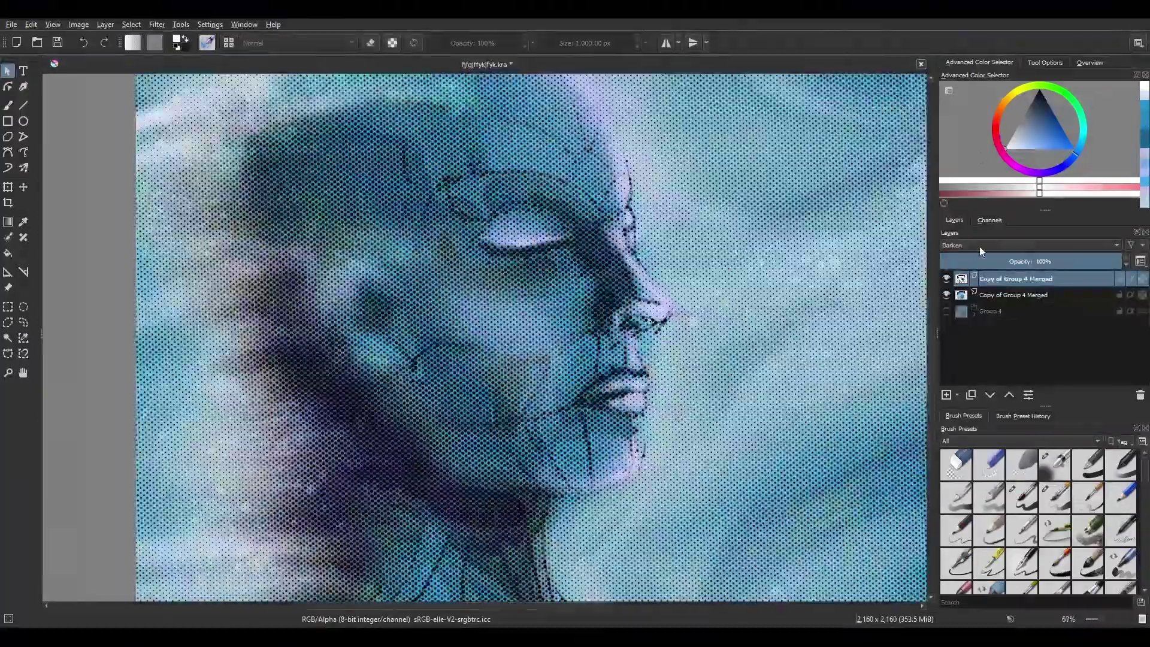
pyautogui.press('-')
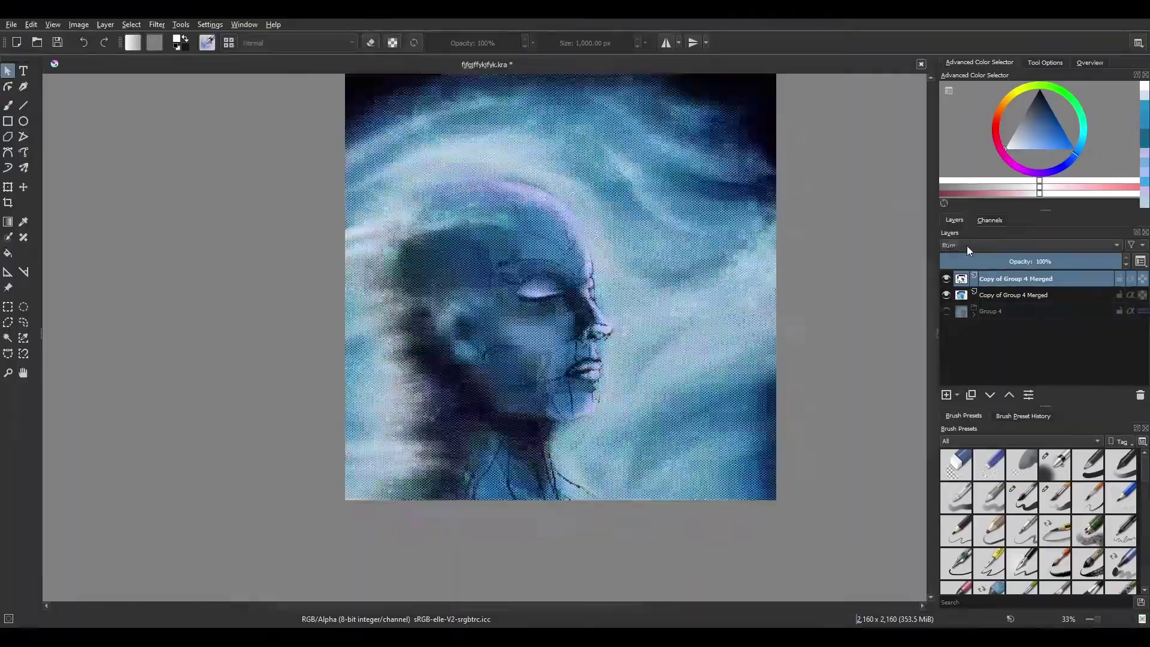
pyautogui.scroll(-5, 986, 247)
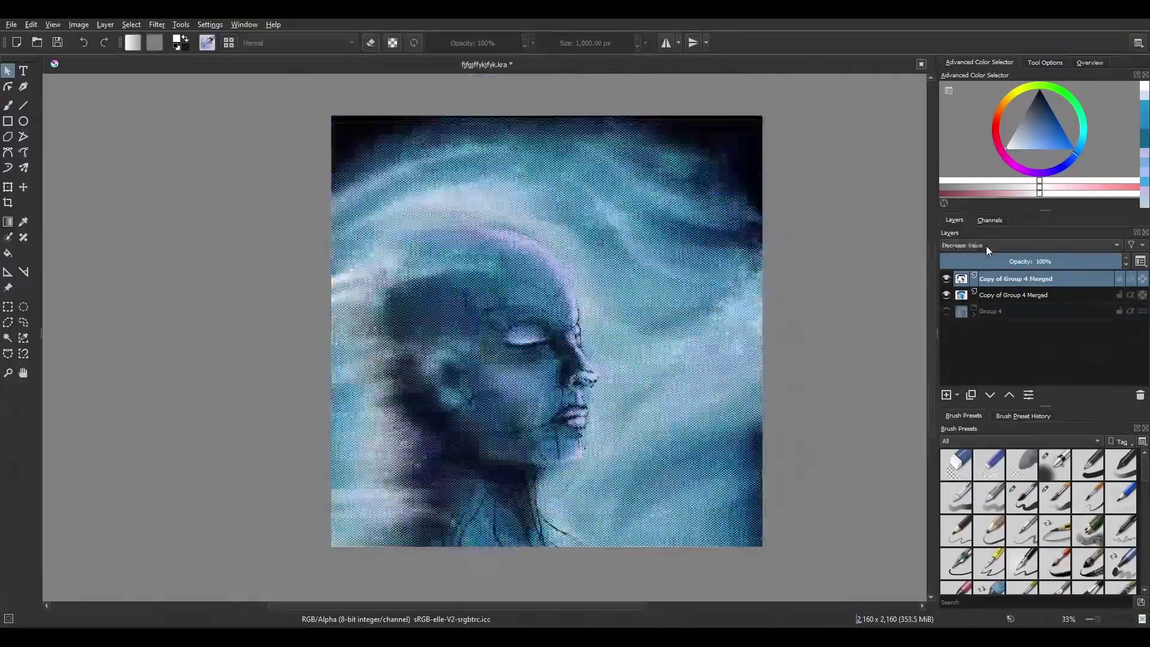
pyautogui.scroll(5, 986, 245)
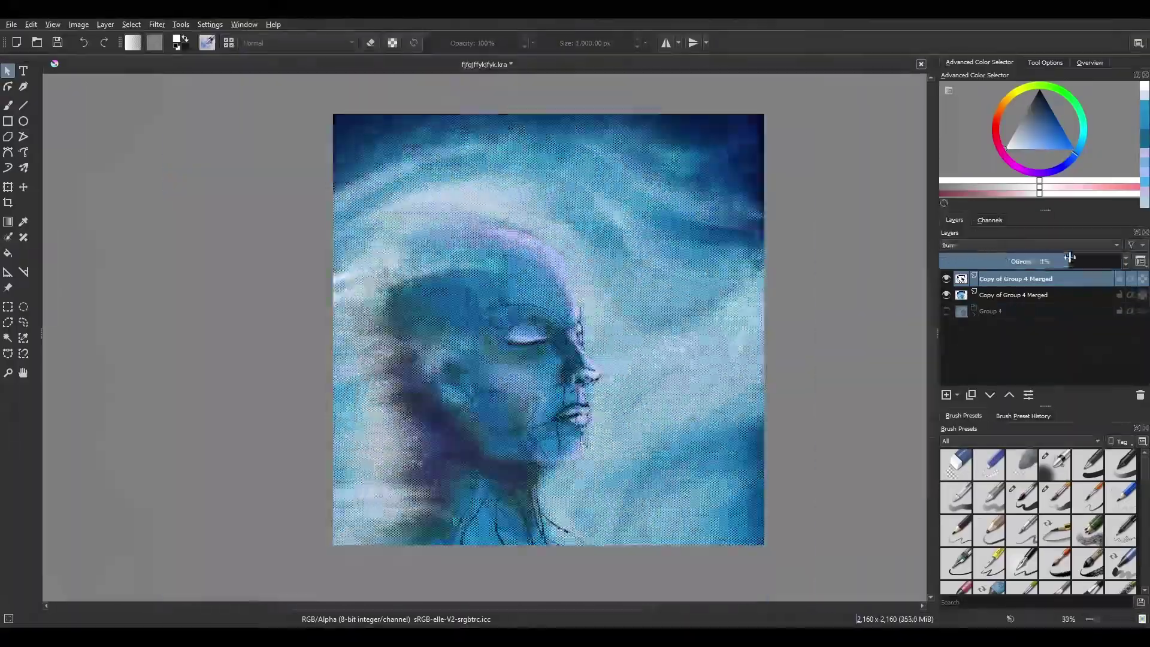
# - Try the Lighten and Color Dodge blending modes on the halftone copy at 100% opacity
pyautogui.scroll(2, 653, 329)
pyautogui.scroll(-1, 653, 329)
pyautogui.scroll(-8, 981, 246)
pyautogui.press('-')
pyautogui.press('-')
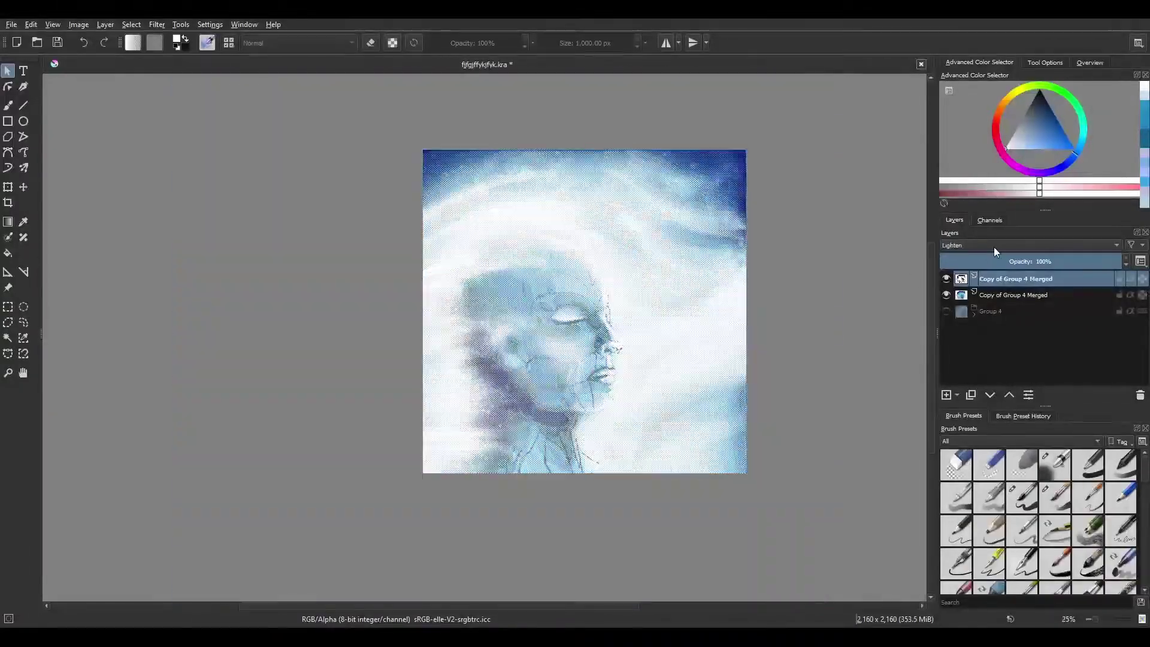
pyautogui.scroll(6, 994, 247)
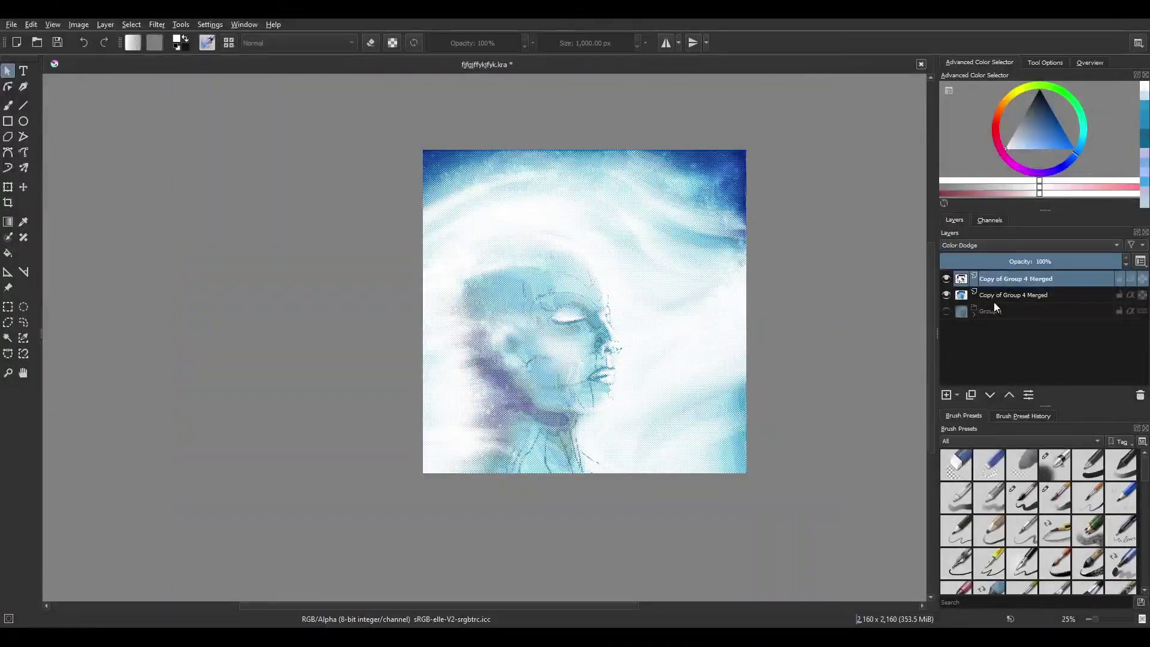
# - Duplicate the halftone layer, hide the upper copy, and select the lower Color Dodge copy with the Airbrush Soft brush
pyautogui.press('b')
pyautogui.hotkey('ctrl', 'j')
pyautogui.click(946, 279)
pyautogui.click(1018, 294)
pyautogui.click(1056, 464)
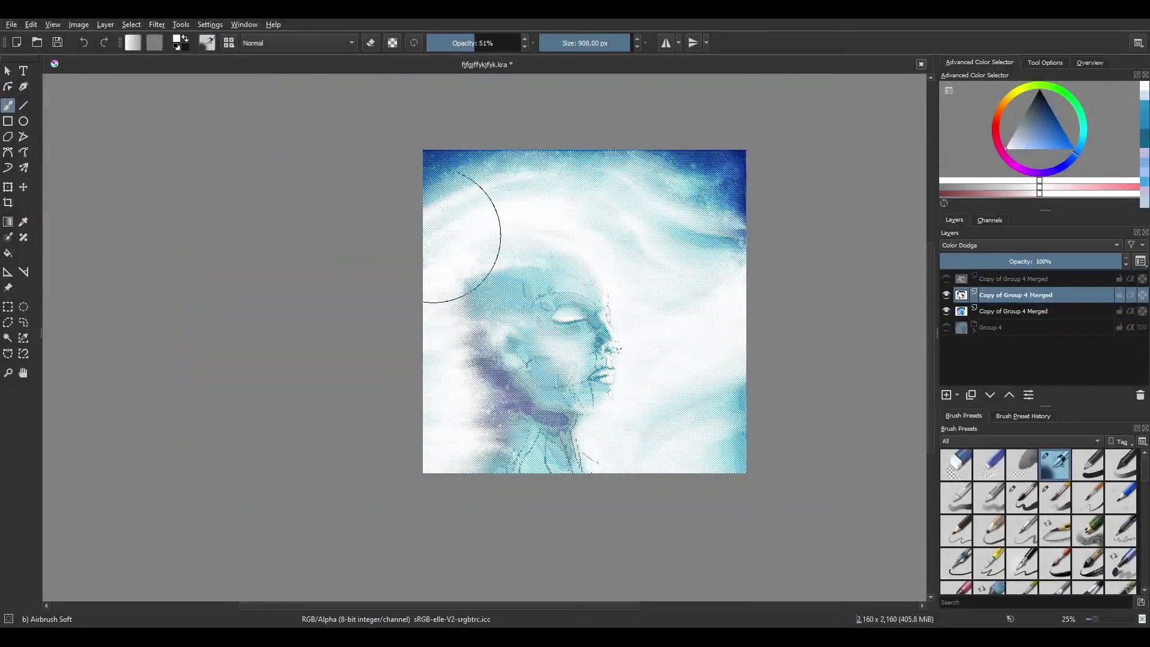
# - Softly erase areas of the Color Dodge and Burn halftone copies with a 908 px airbrush, keeping the Burn copy at 52% opacity
pyautogui.press('e')
pyautogui.click(946, 279)
pyautogui.click(1019, 278)
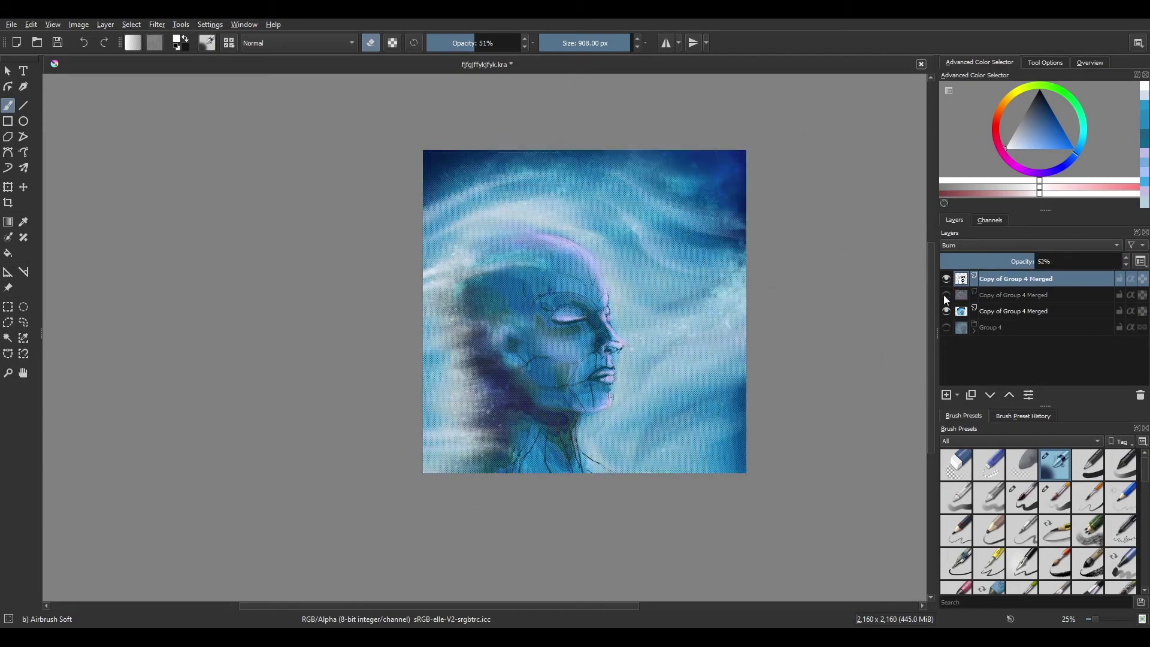
pyautogui.moveTo(770, 214); pyautogui.dragTo(756, 273)
pyautogui.scroll(3, 719, 389)
pyautogui.scroll(-3, 719, 390)
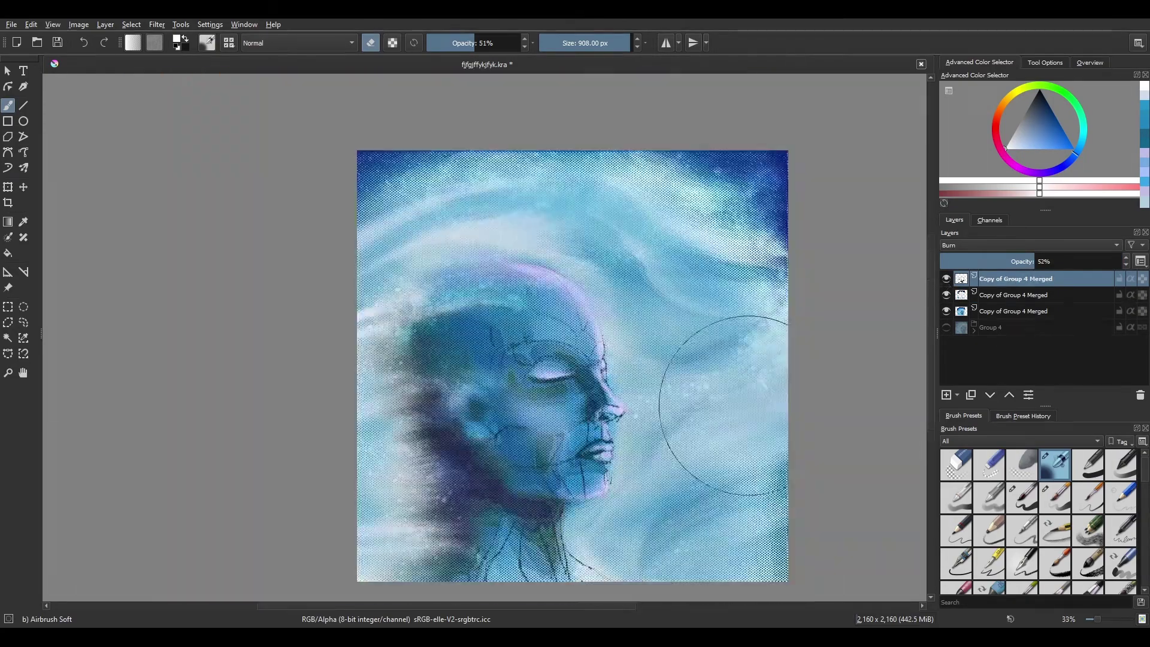
pyautogui.scroll(3, 677, 386)
pyautogui.scroll(-2, 677, 386)
# - Undo the split halftone edits and return to a single halftone copy in Burn mode at 100% opacity
pyautogui.hotkey('shift', 'Delete')
pyautogui.hotkey('ctrl', 'z')
pyautogui.hotkey('ctrl', 'z')
pyautogui.hotkey('ctrl', 'z')
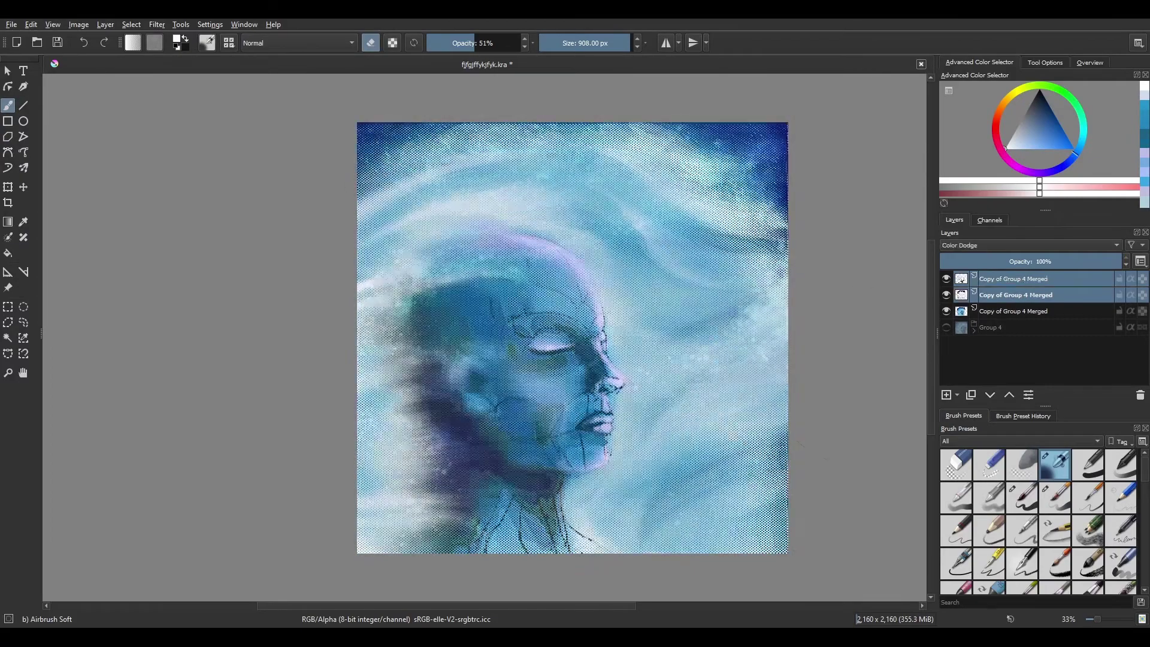
pyautogui.scroll(-1, 614, 310)
pyautogui.hotkey('ctrl', 'shift', 'z')
pyautogui.hotkey('ctrl', 'shift', 'z')
pyautogui.scroll(1, 615, 309)
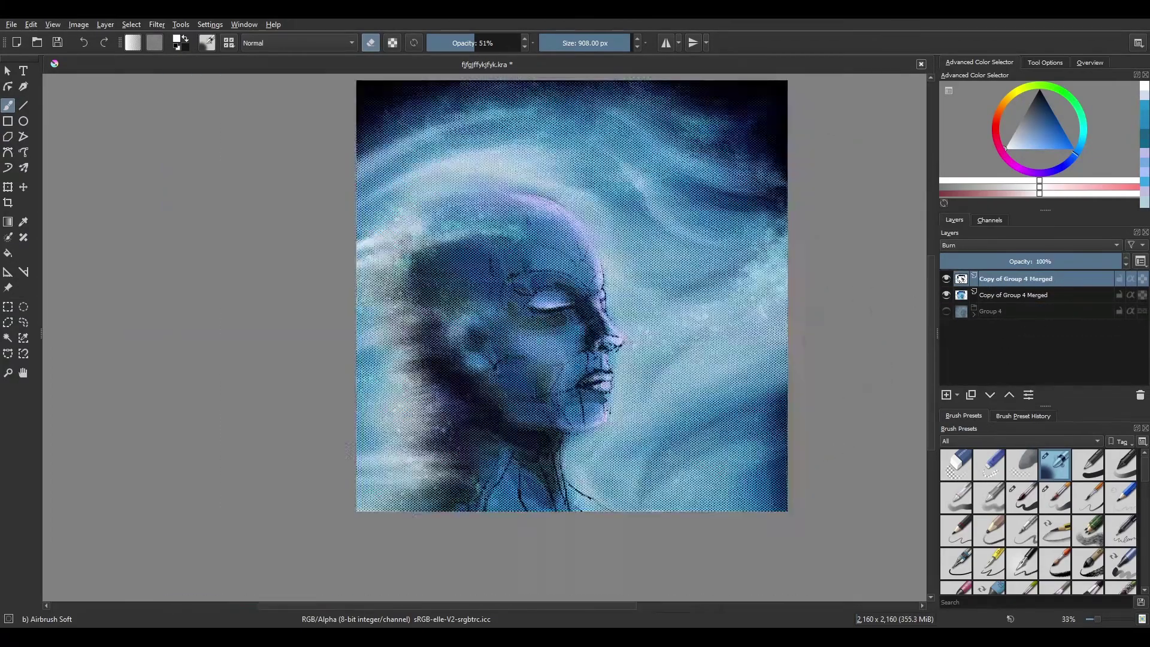
# - Duplicate the halftone and painting layers together, merge the duplicates into one layer and hide the originals
pyautogui.scroll(-1, 615, 309)
pyautogui.keyDown('ctrl'); pyautogui.click(1002, 295); pyautogui.keyUp('ctrl')
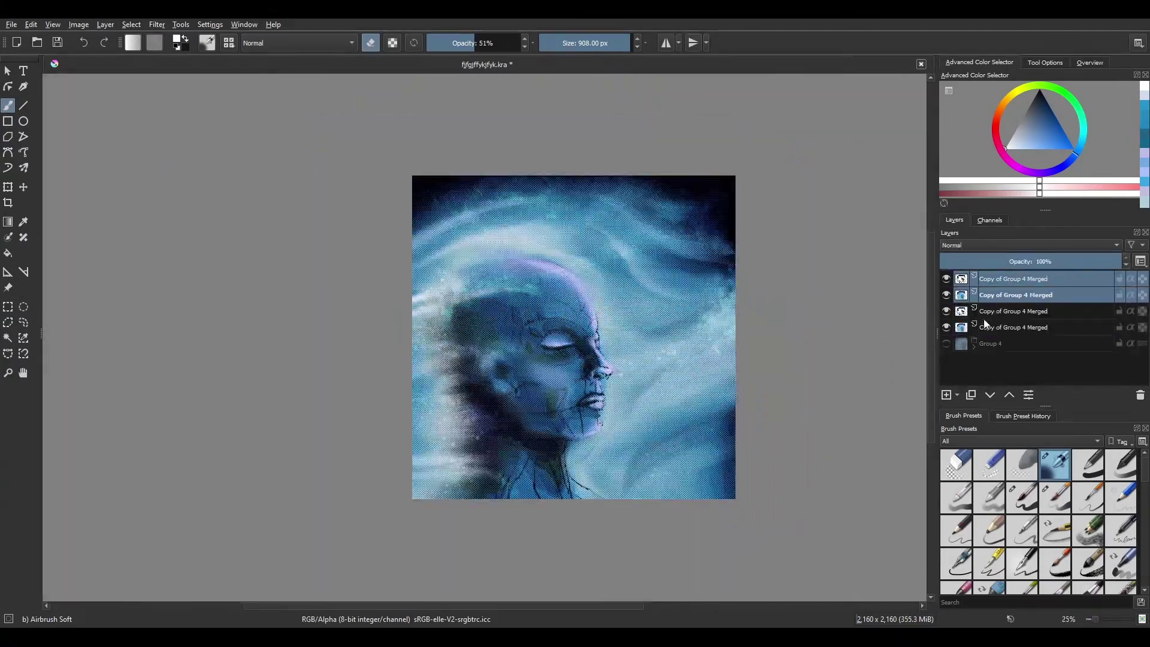
pyautogui.hotkey('ctrl', 'e')
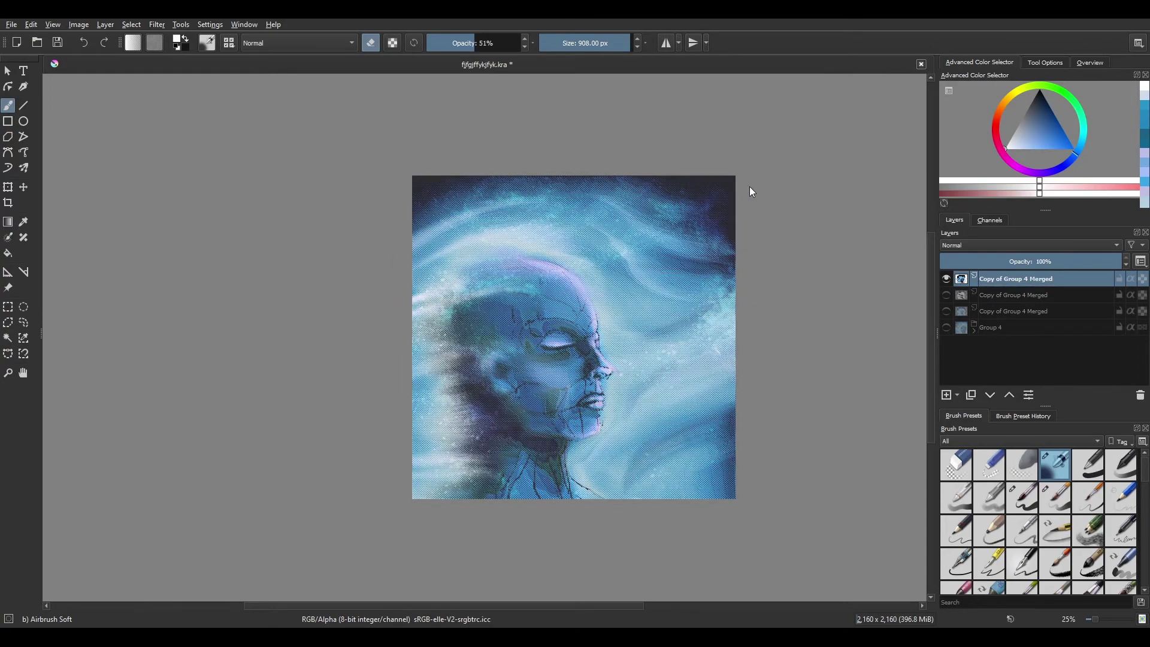
pyautogui.scroll(1, 876, 336)
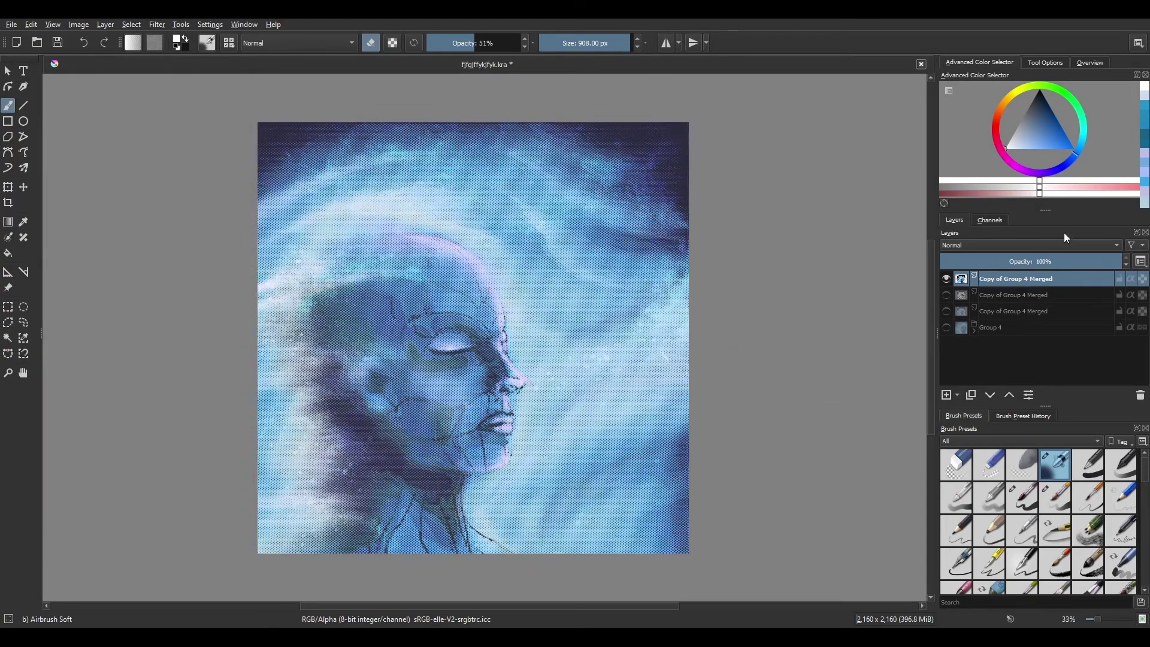
# - Grade the merged painting toward teal with pale yellow highlights and duplicate the graded layer
pyautogui.scroll(-1, 746, 414)
pyautogui.scroll(1, 773, 420)
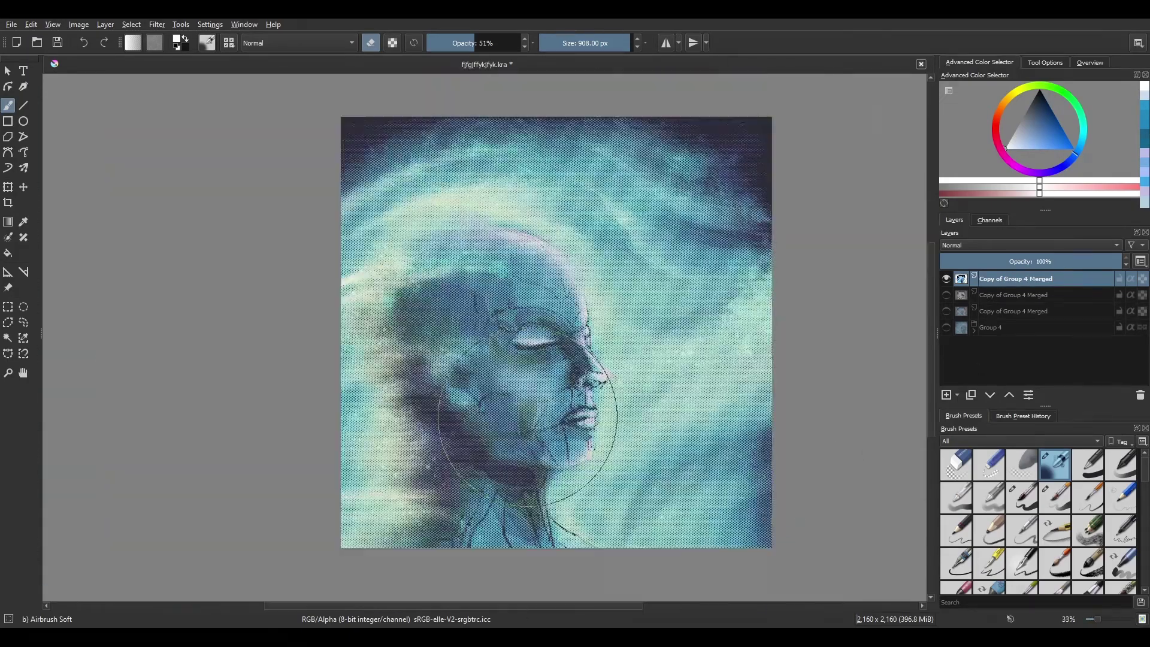
pyautogui.scroll(1, 624, 527)
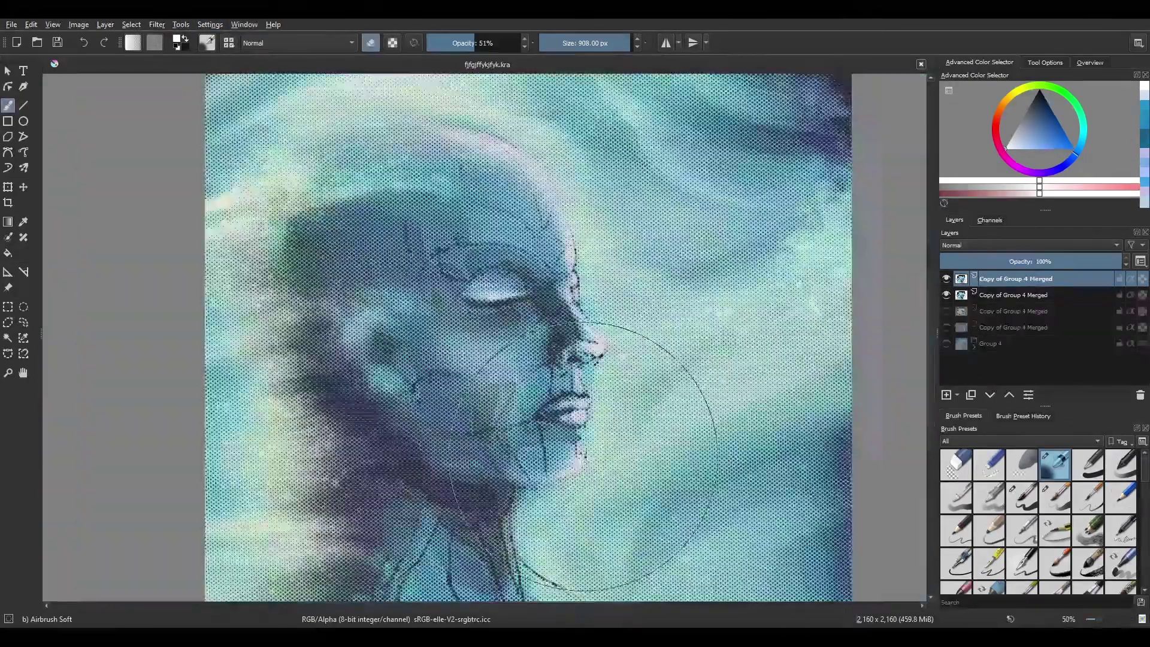
# - Set the upper painting copy's opacity to 66% and mirror the artwork horizontally so the head faces left
pyautogui.scroll(-1, 599, 528)
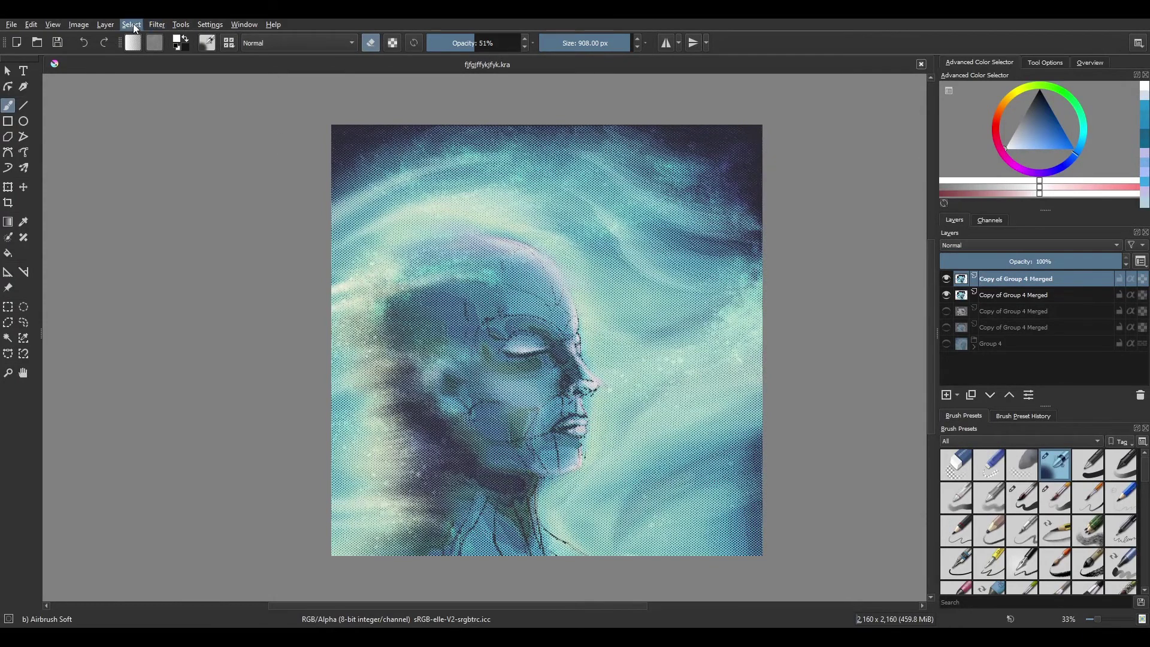
pyautogui.scroll(-1, 386, 266)
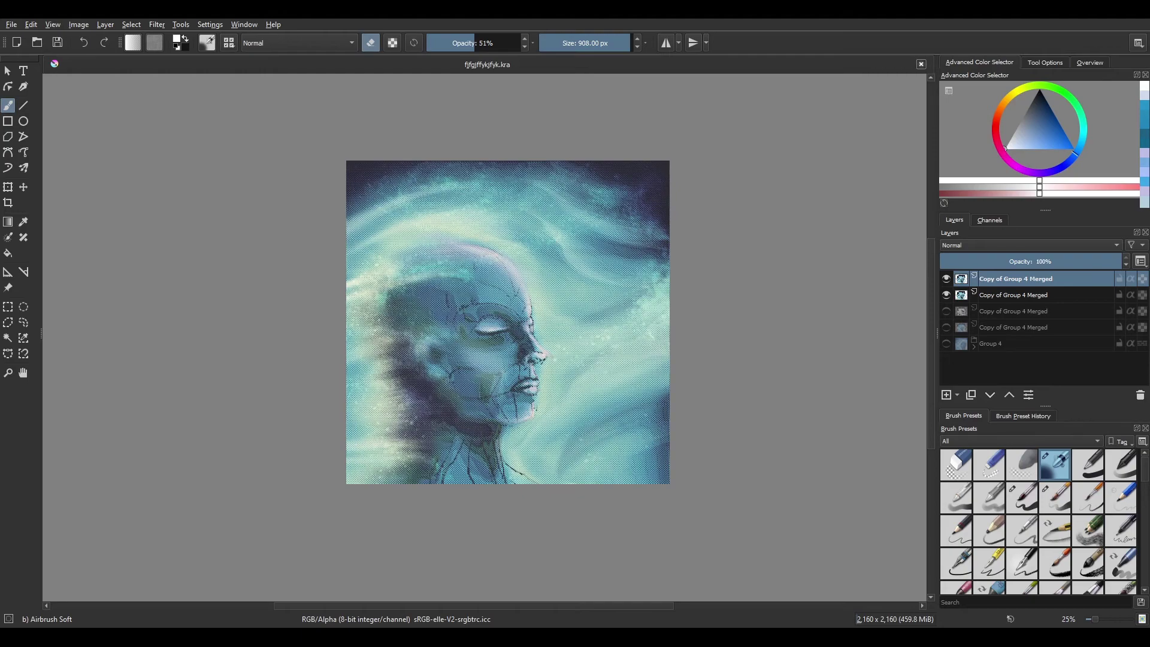
pyautogui.scroll(2, 508, 322)
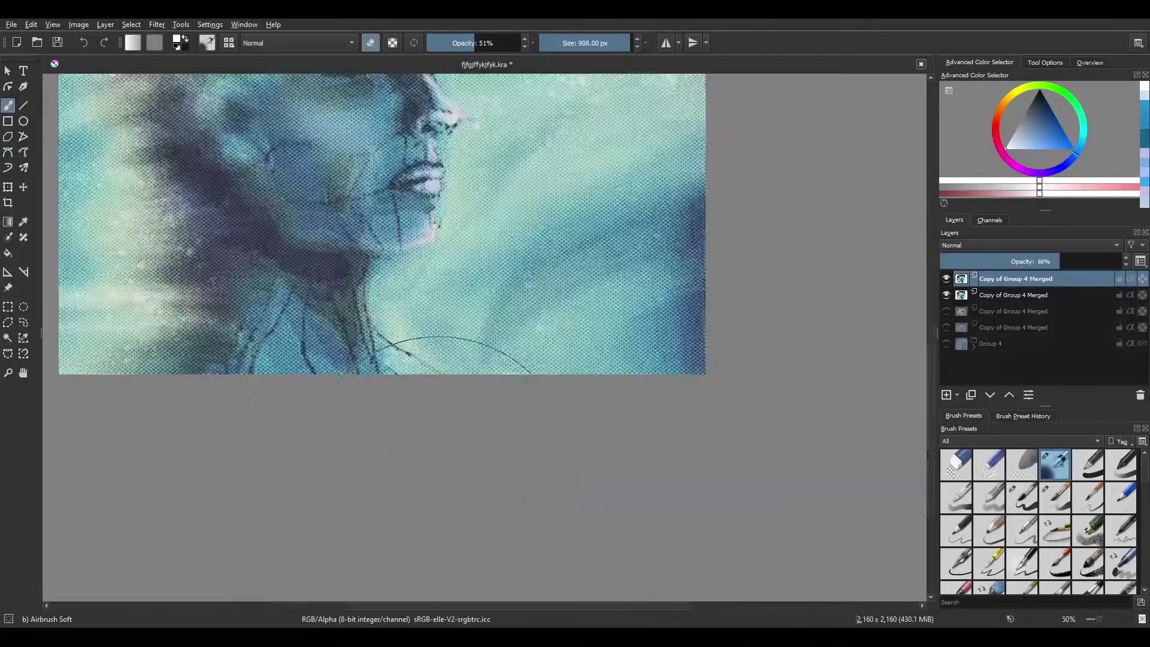
pyautogui.press('m')
pyautogui.scroll(-1, 418, 517)
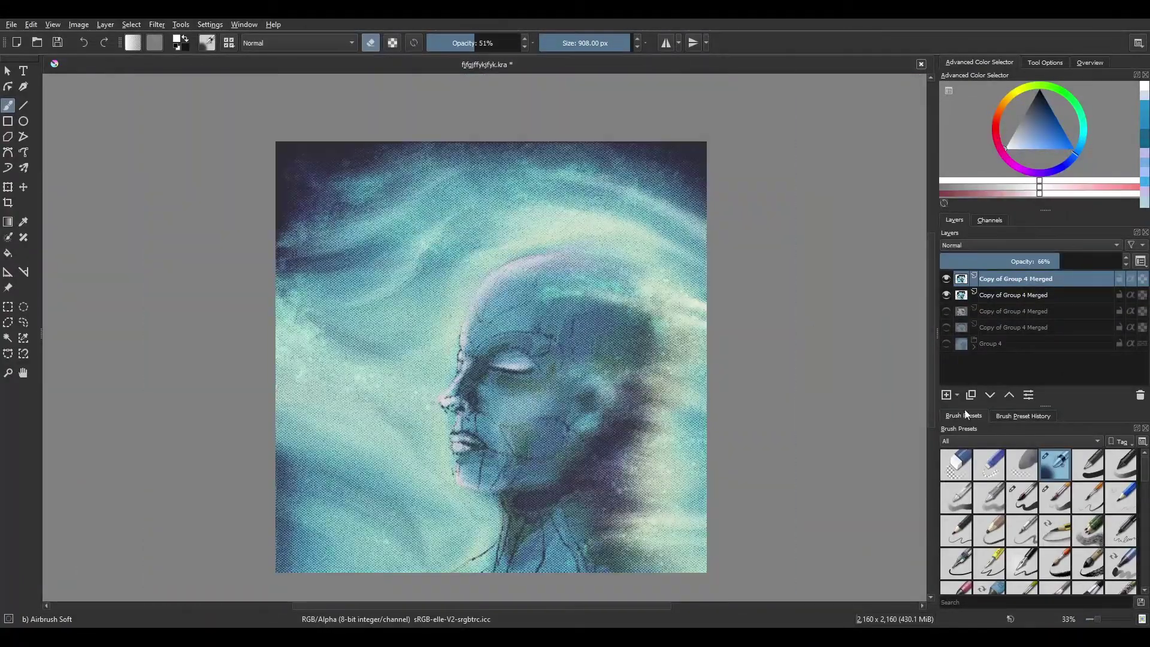
# - Add the white text "FLY. AT THE SPEED OF LIGHT" on two lines above the head and enlarge it to title size
pyautogui.click(24, 71)
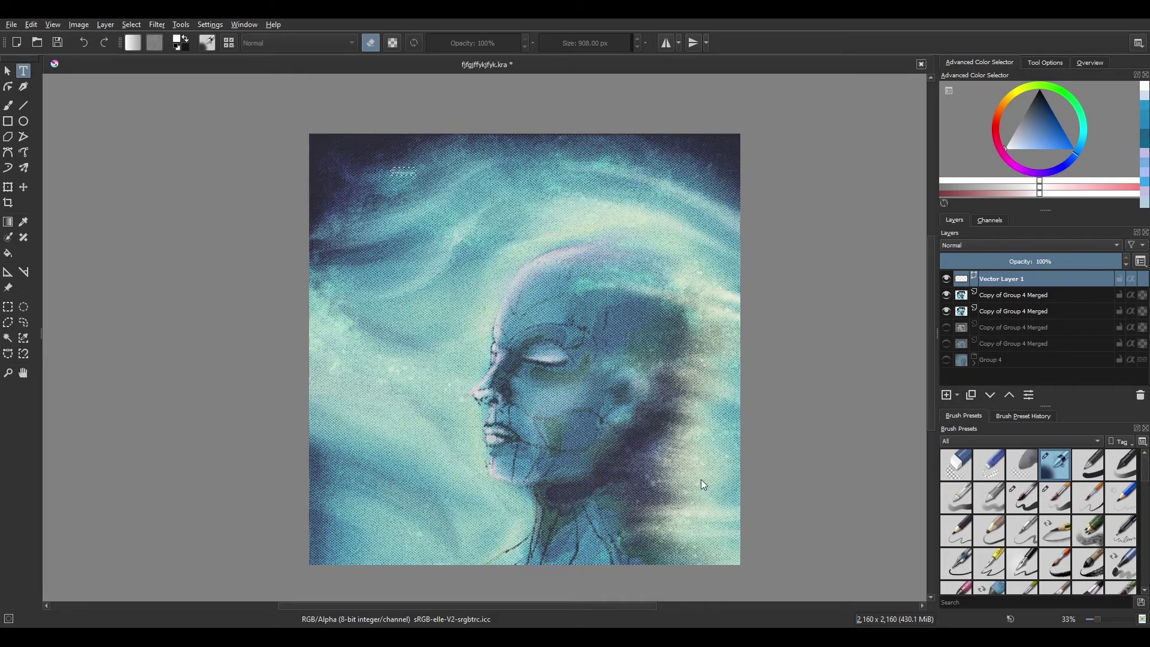
pyautogui.scroll(2, 350, 194)
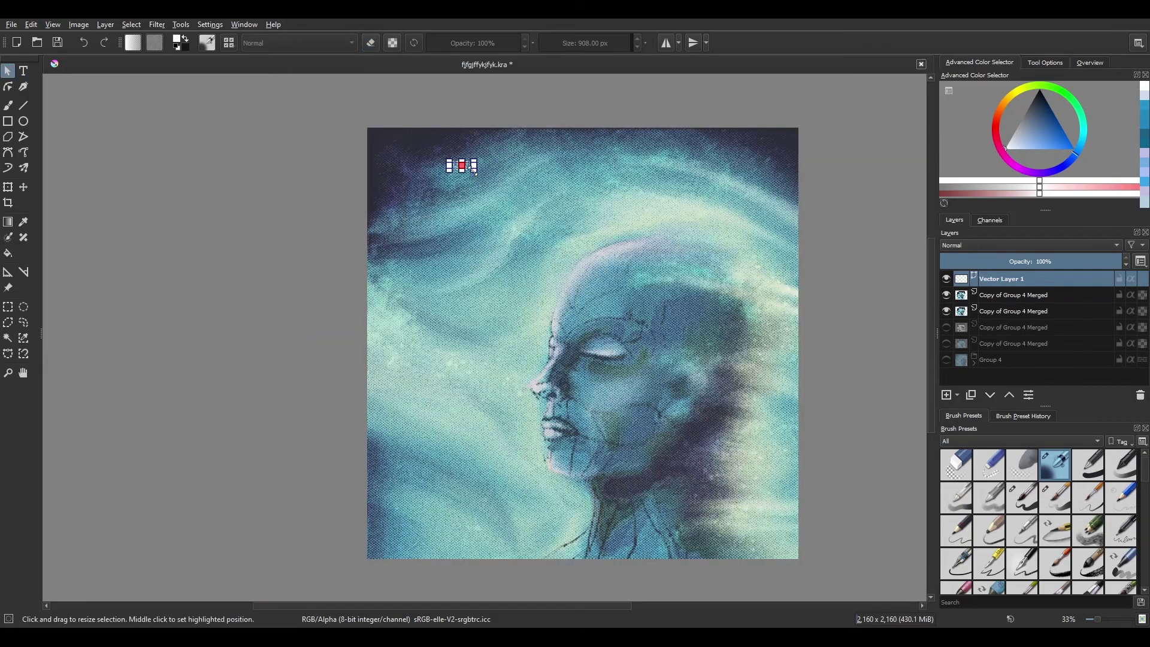
pyautogui.scroll(5, 564, 142)
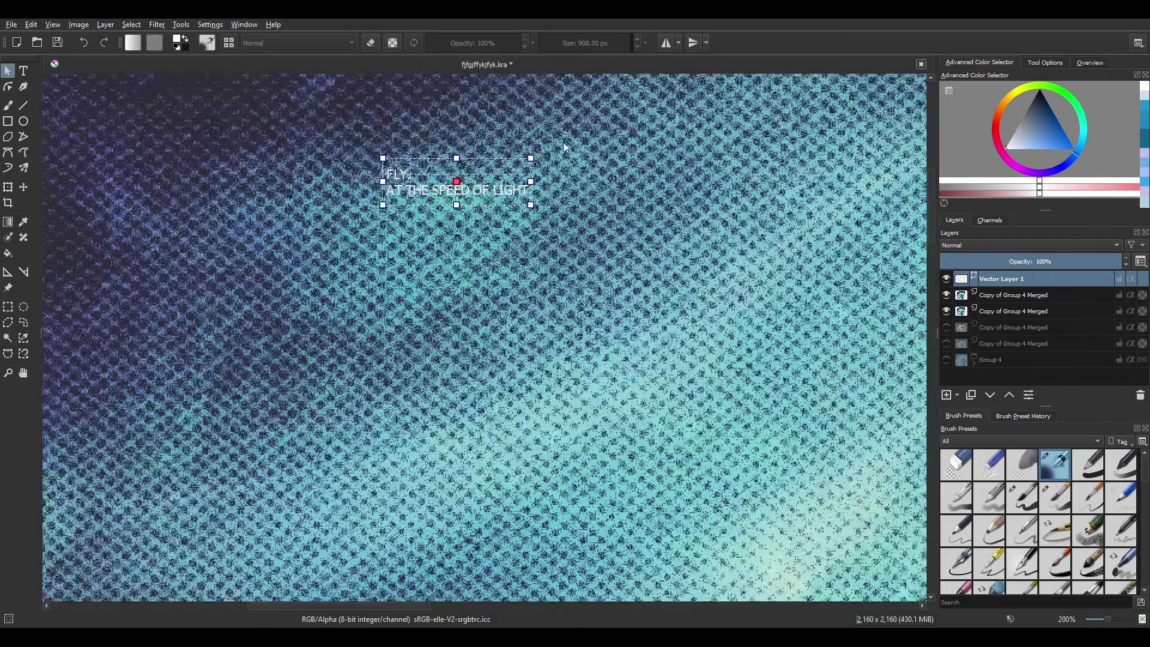
pyautogui.scroll(-6, 803, 276)
pyautogui.press('t')
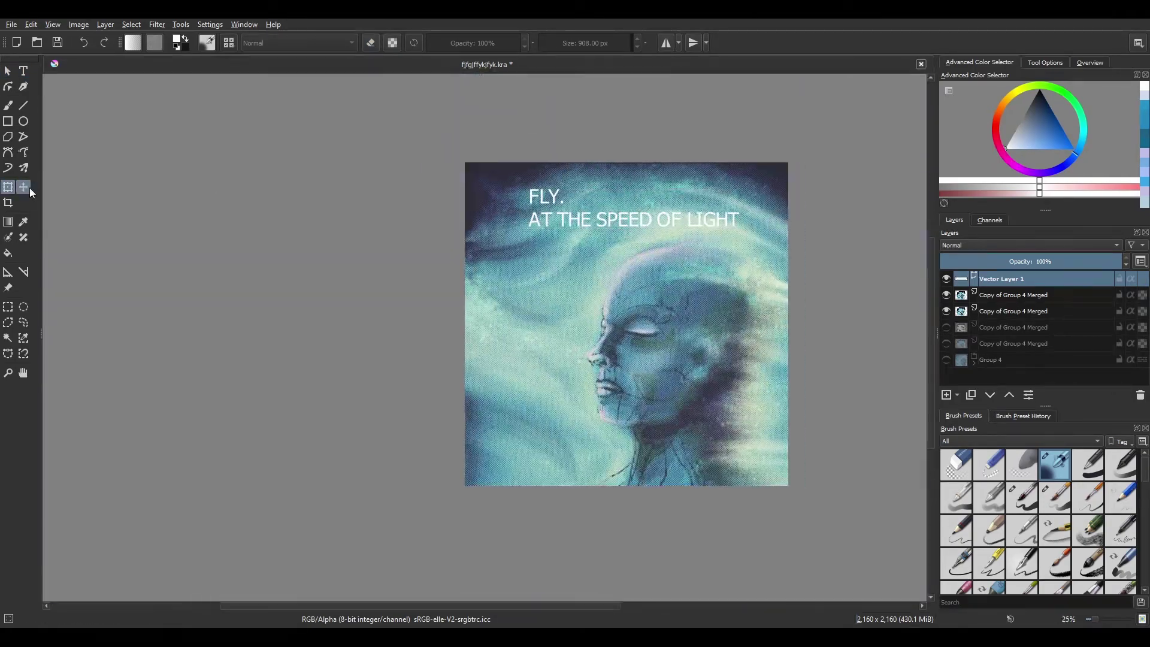
# - Move the title close to the painting's upper-left corner and save the document
pyautogui.scroll(2, 665, 231)
pyautogui.click(23, 73)
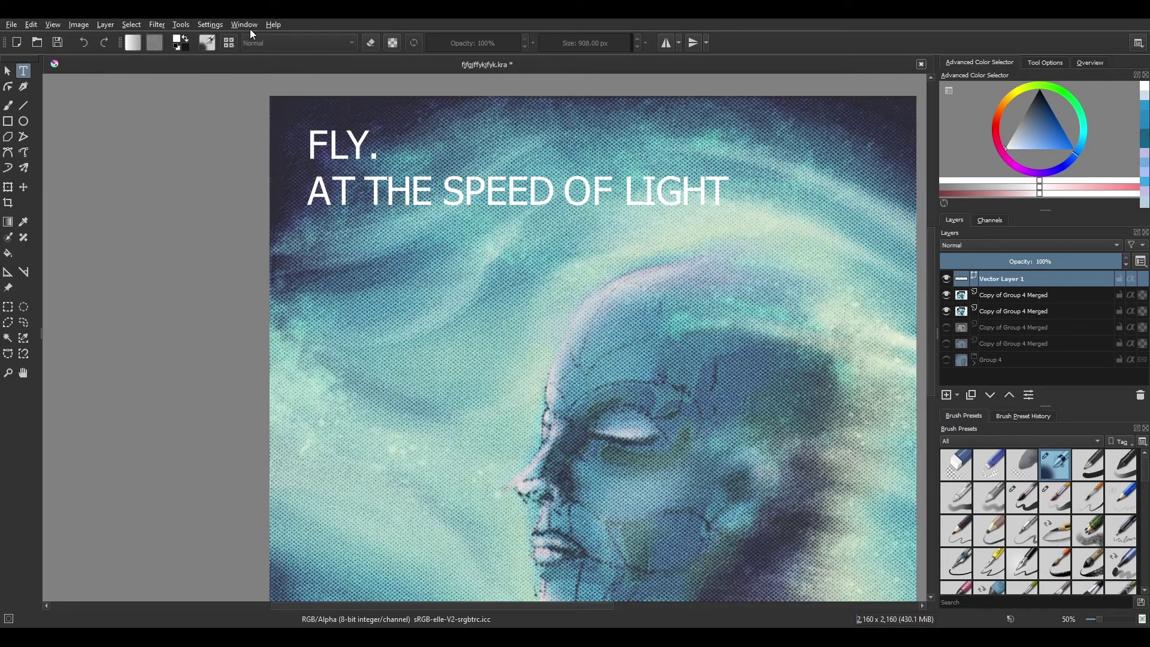
pyautogui.hotkey('ctrl', 's')
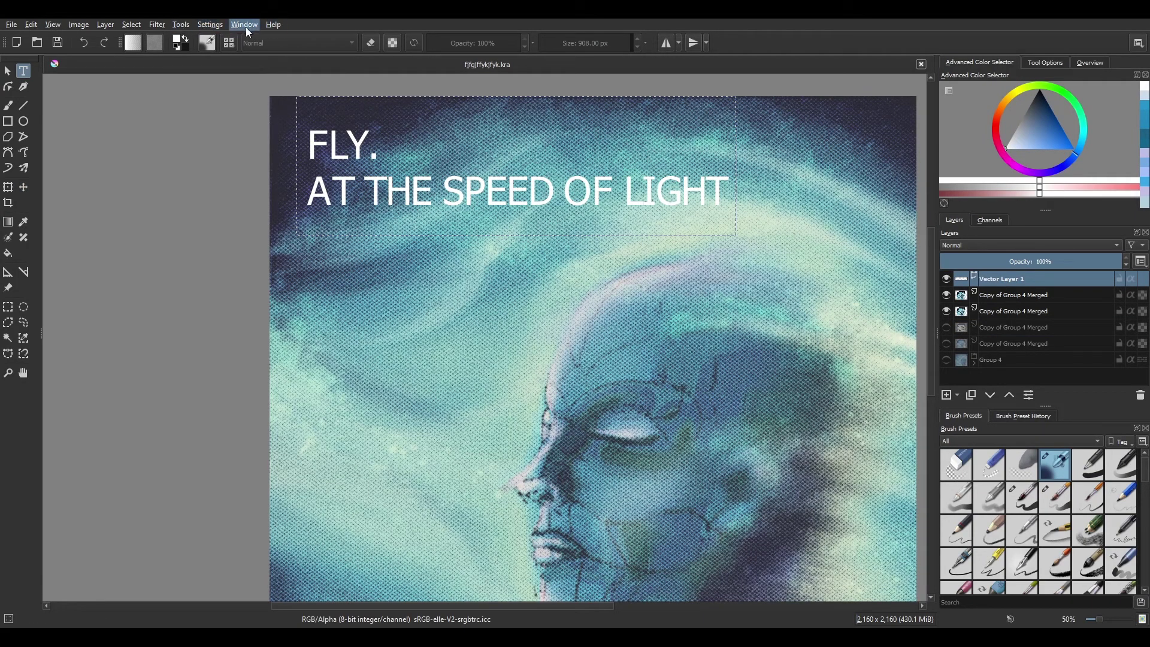
pyautogui.scroll(-2, 593, 174)
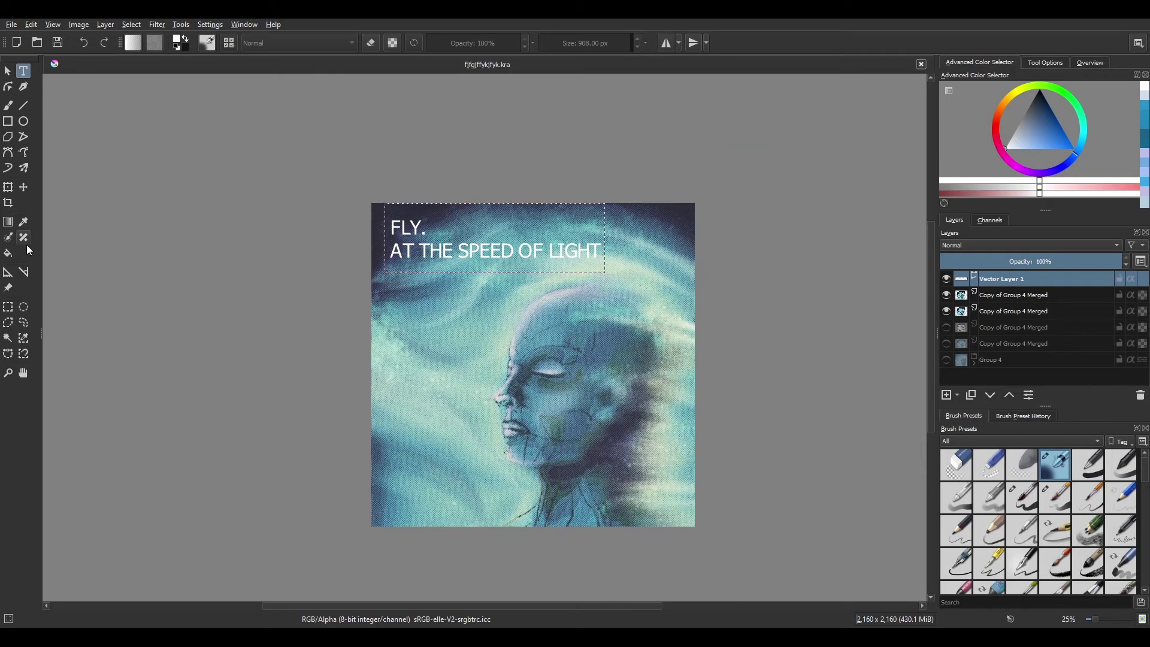
# - Try a thin, wide typeface for the two-line title
pyautogui.click(457, 264)
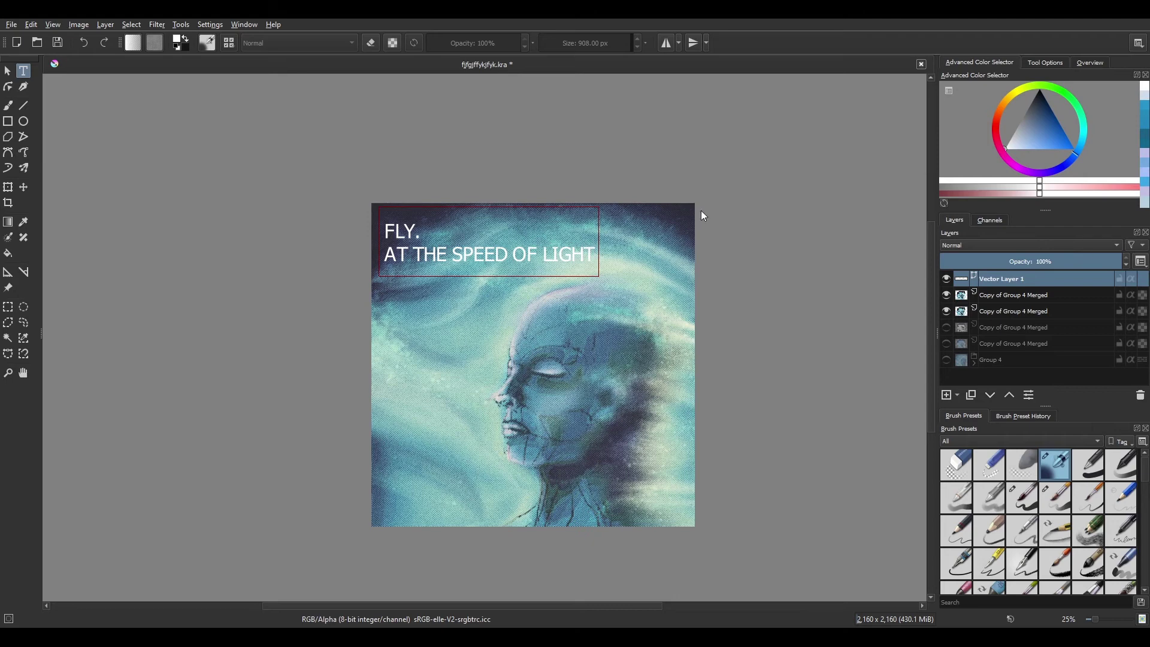
pyautogui.hotkey('ctrl', 't')
pyautogui.moveTo(359, 110); pyautogui.dragTo(411, 248)
pyautogui.press('Escape')
pyautogui.moveTo(502, 336); pyautogui.dragTo(446, 306)
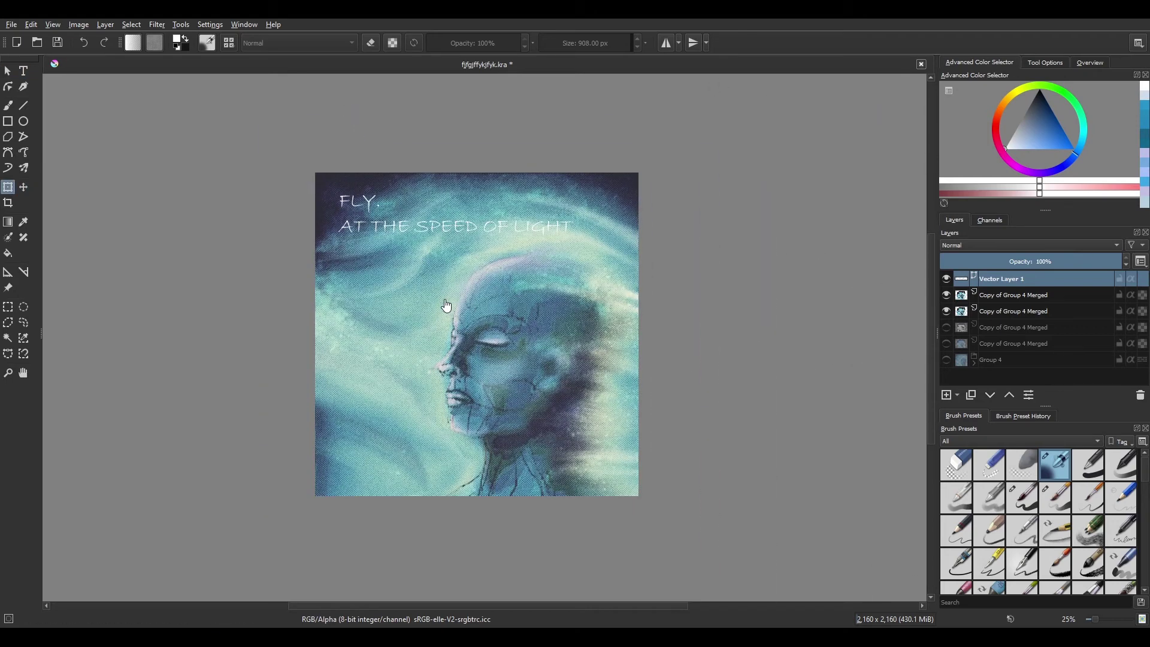
# - Reword the title as "FLY, AT THE SPEED OF LIGHT" in a bold sans-serif font, scale it down and rasterize its layer
pyautogui.press('t')
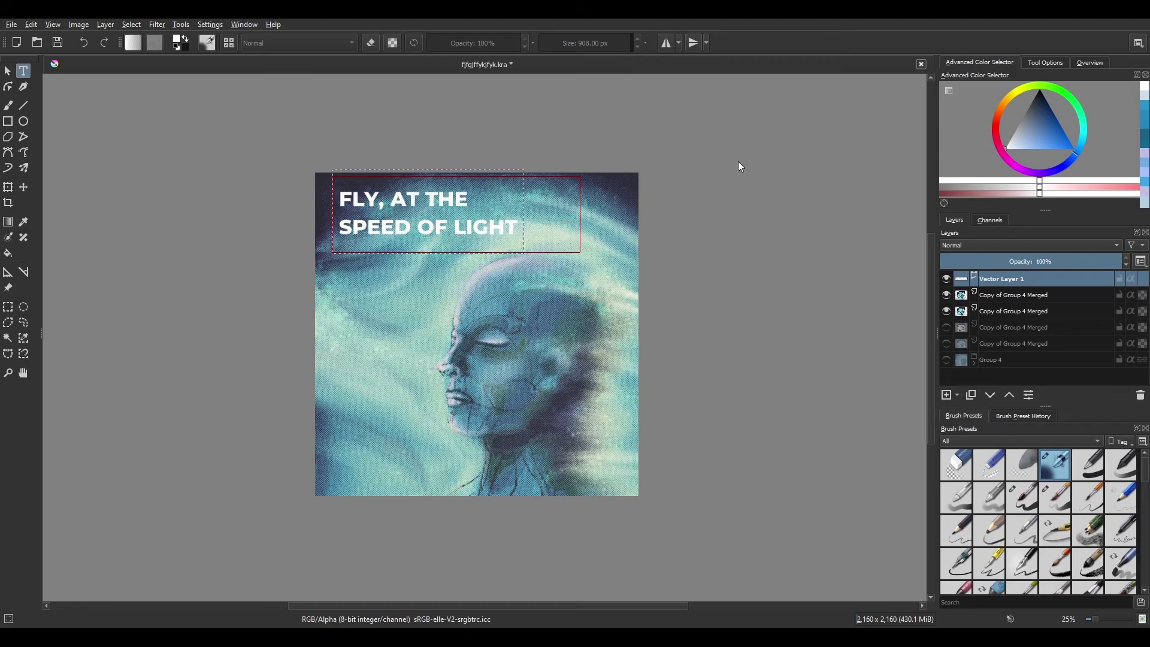
pyautogui.hotkey('ctrl', 't')
pyautogui.scroll(3, 345, 246)
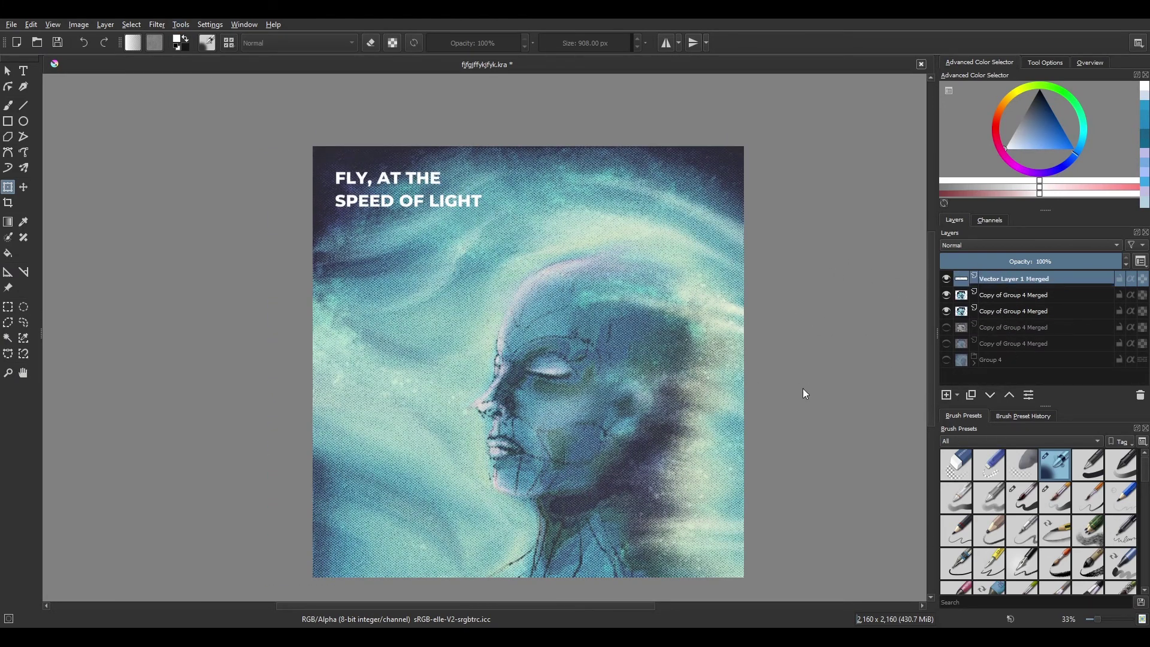
# - Tint the title pale yellow and set its layer's blending mode to Overlay
pyautogui.press('1')
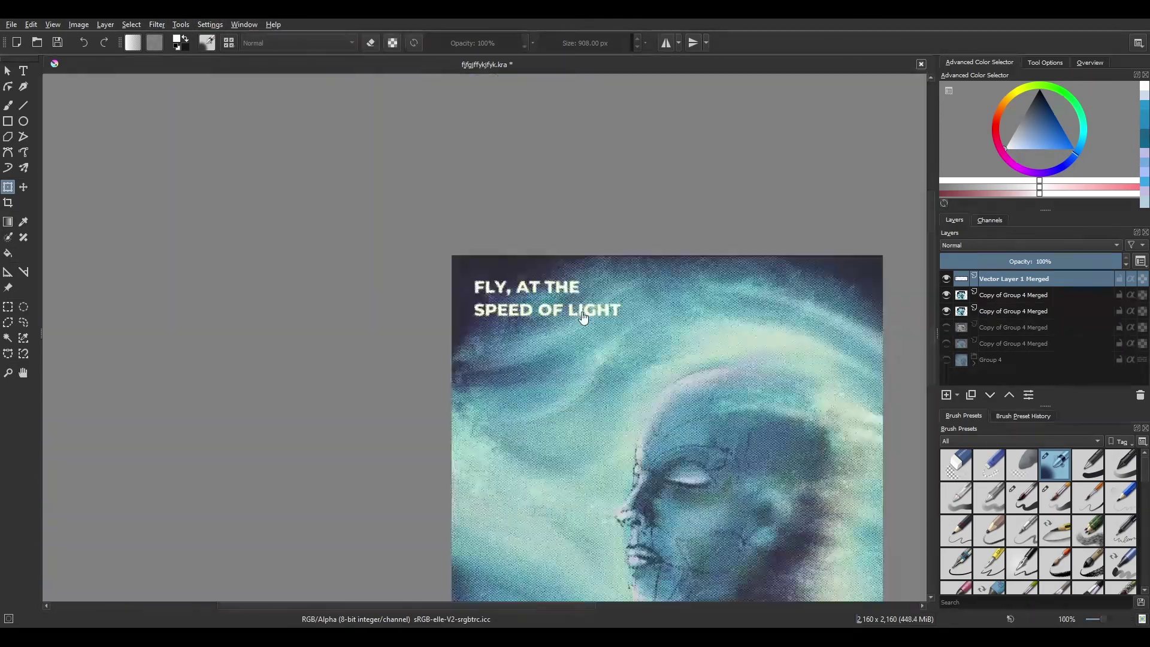
pyautogui.scroll(-3, 1011, 240)
pyautogui.scroll(-4, 991, 244)
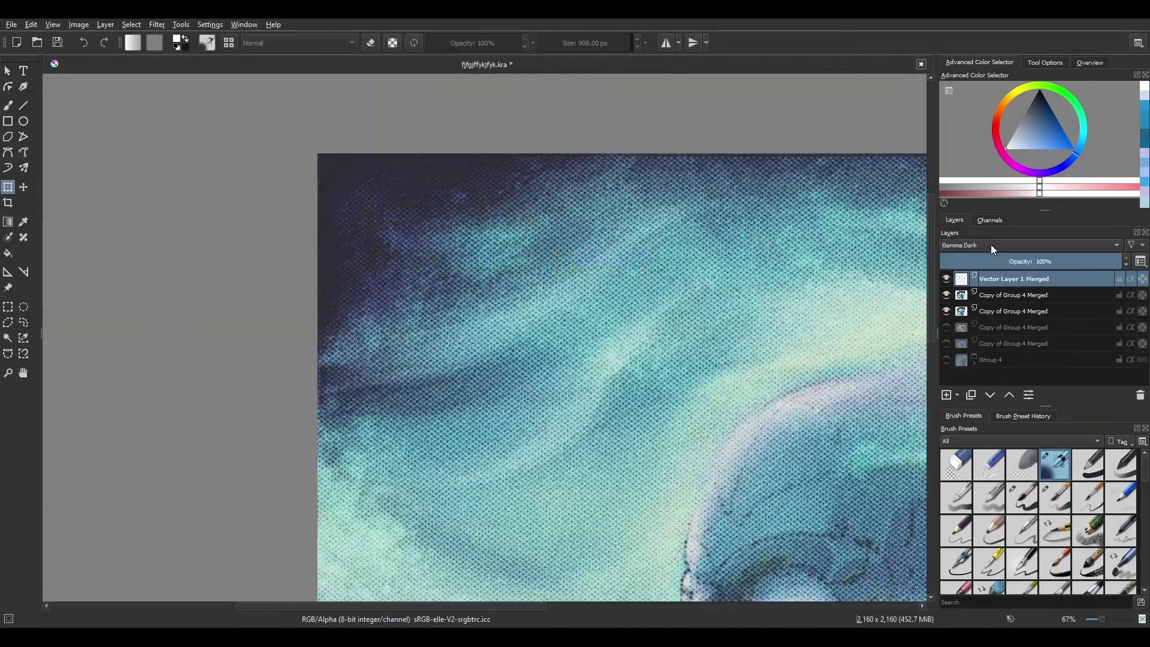
pyautogui.scroll(-2, 199, 227)
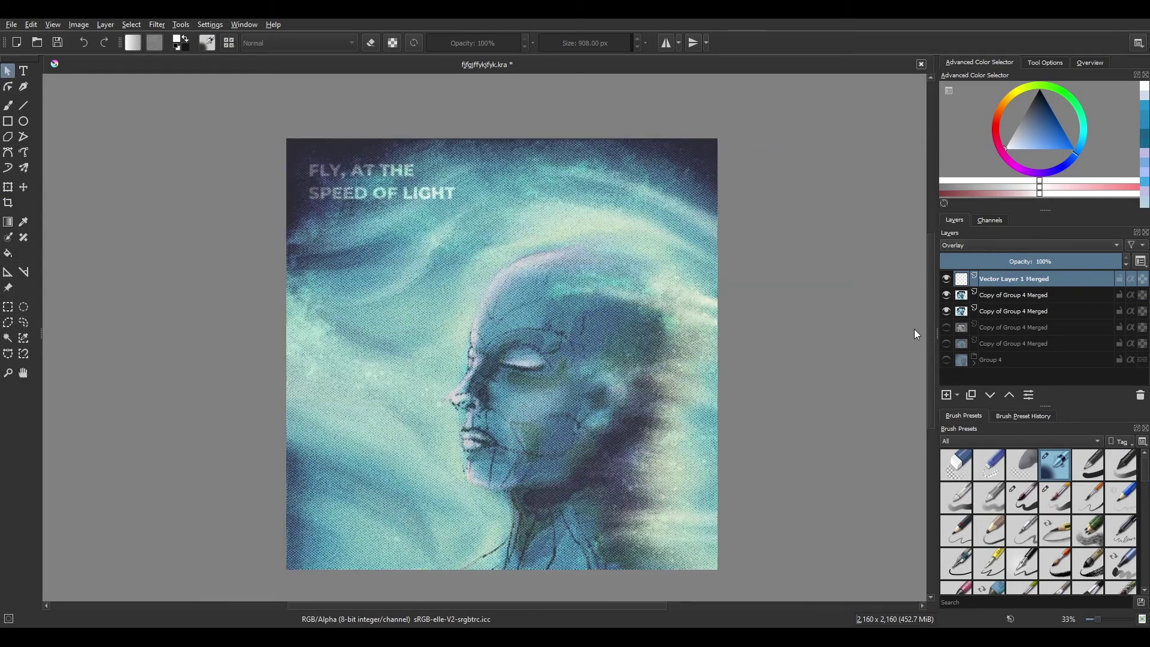
# - Scale the title down slightly and place it a little further in from the painting's upper-left corner
pyautogui.scroll(3, 199, 227)
pyautogui.scroll(-4, 199, 228)
pyautogui.scroll(2, 524, 229)
pyautogui.press('b')
pyautogui.hotkey('ctrl', 't')
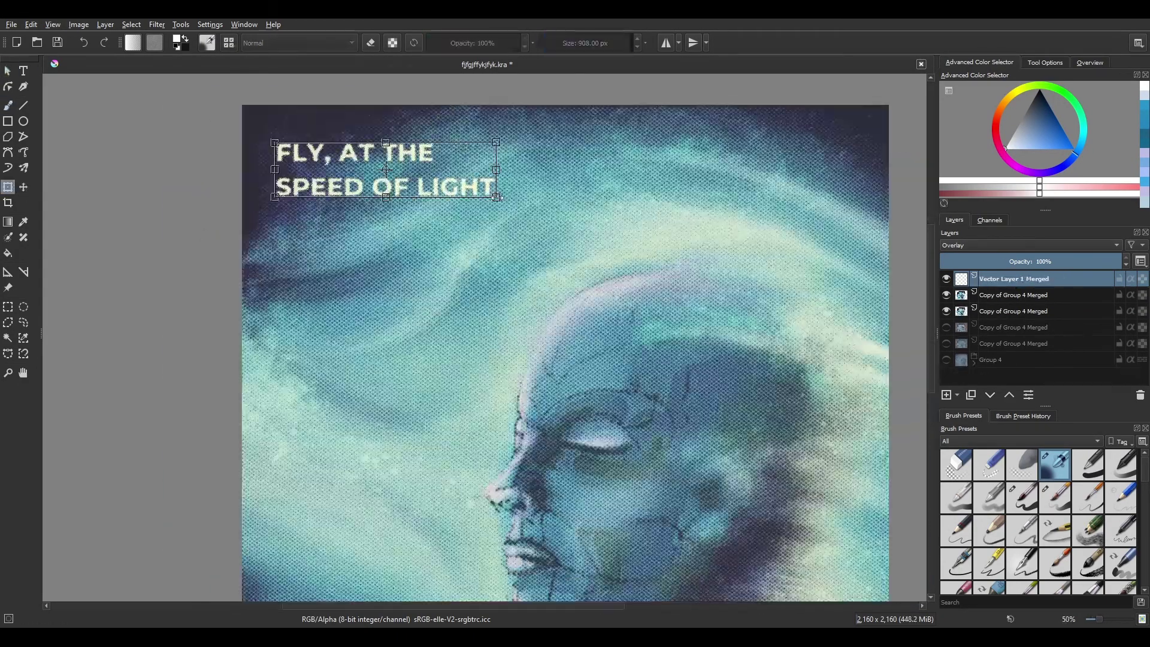
pyautogui.scroll(-2, 559, 236)
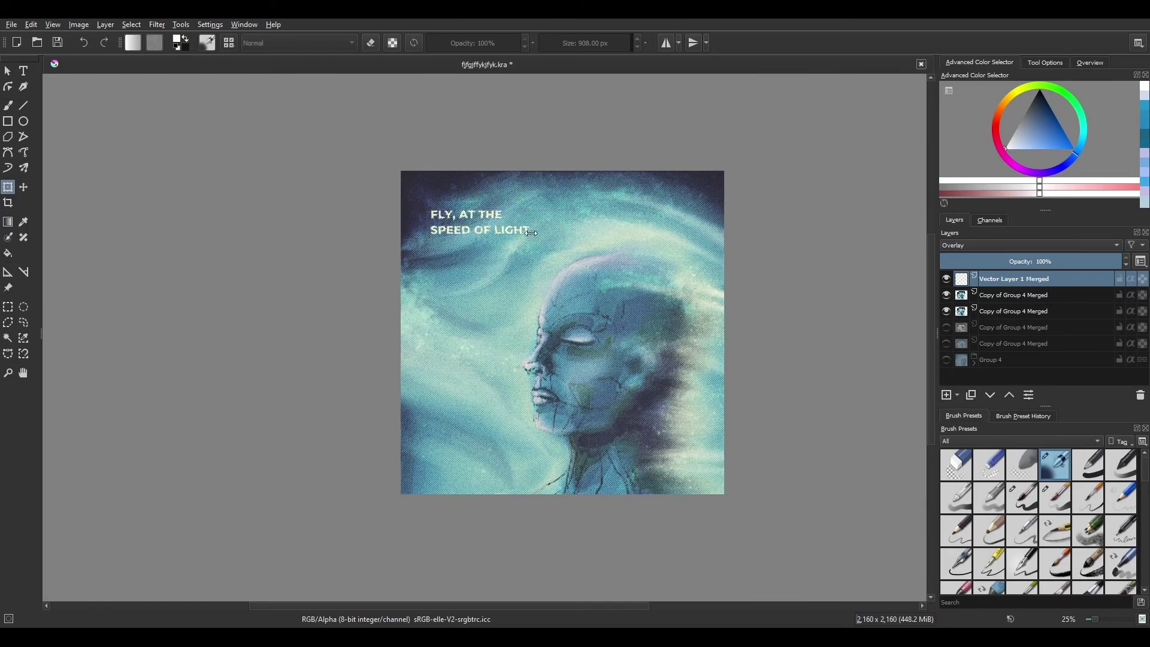
# - Split the title lines onto separate Overlay layers and center them on each other above the head
pyautogui.press('m')
pyautogui.press('m')
pyautogui.scroll(1, 486, 393)
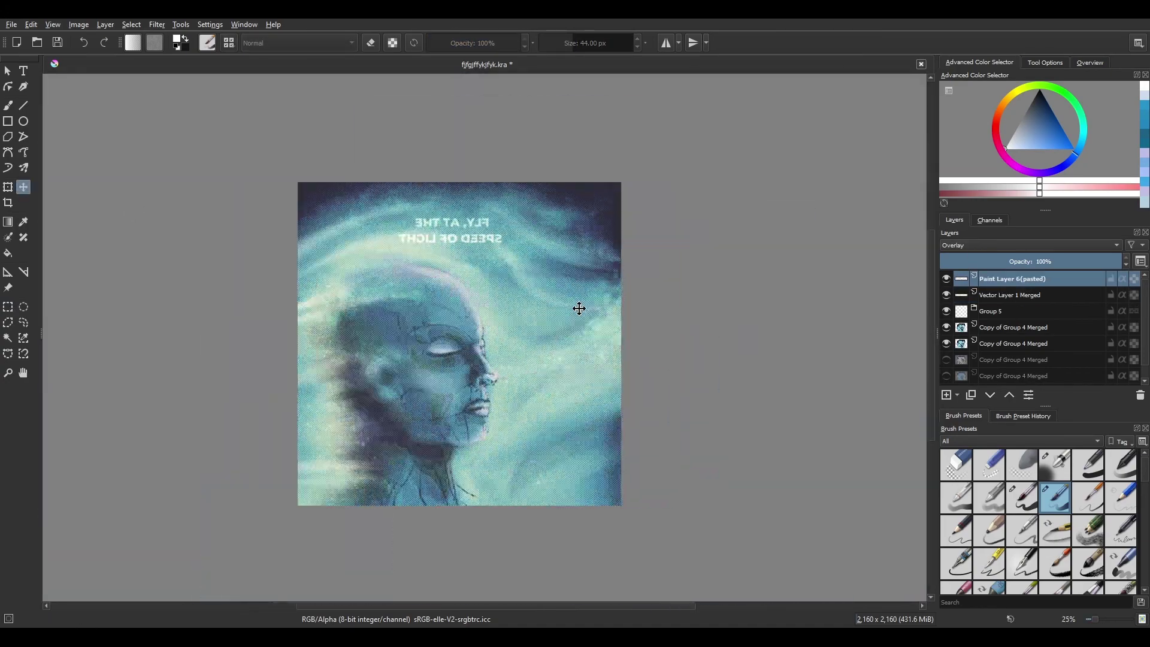
# - Merge the two title line layers into one Overlay layer and move the centered title nearer the canvas top
pyautogui.keyDown('ctrl'); pyautogui.click(995, 295); pyautogui.keyUp('ctrl')
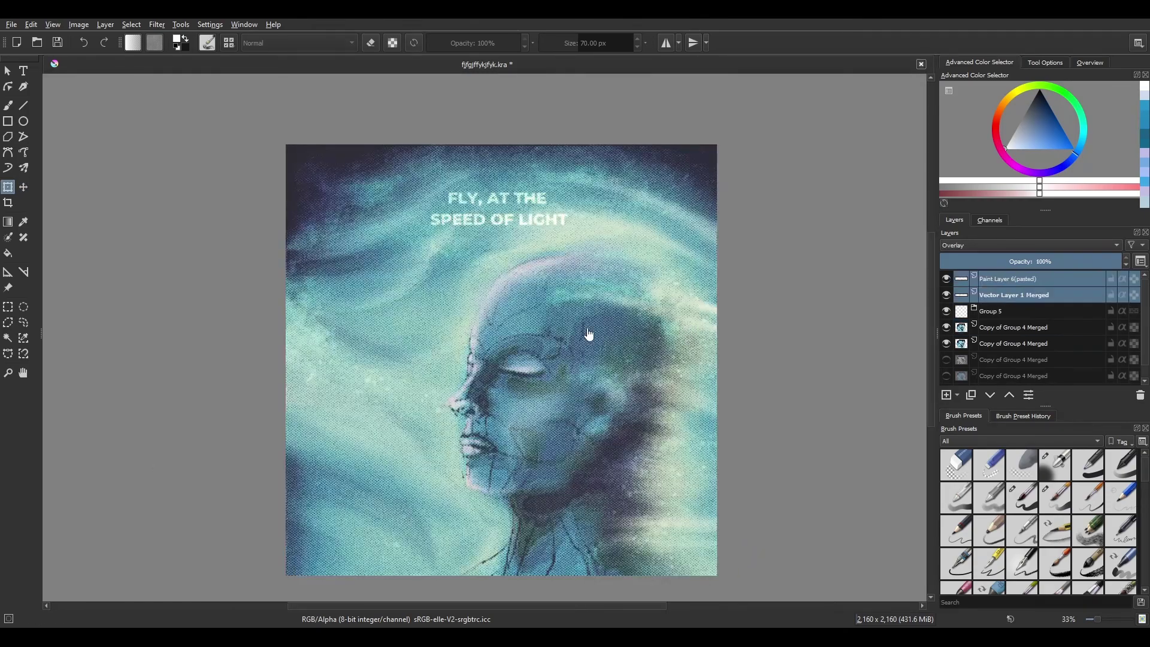
pyautogui.hotkey('ctrl', 'e')
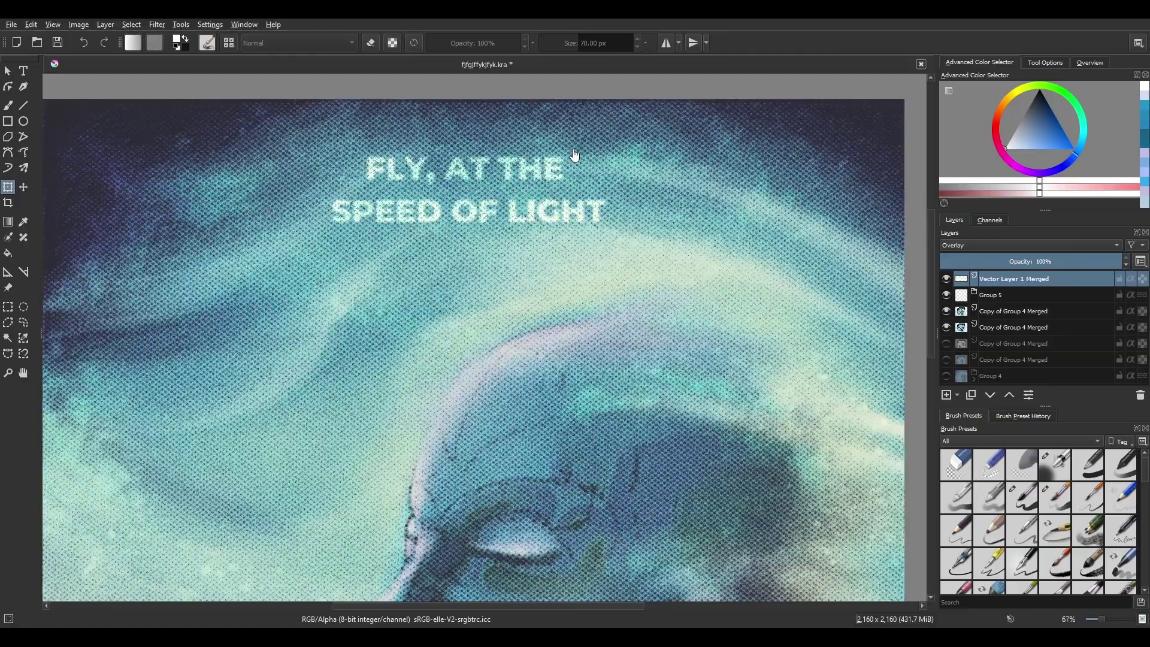
pyautogui.scroll(-4, 574, 155)
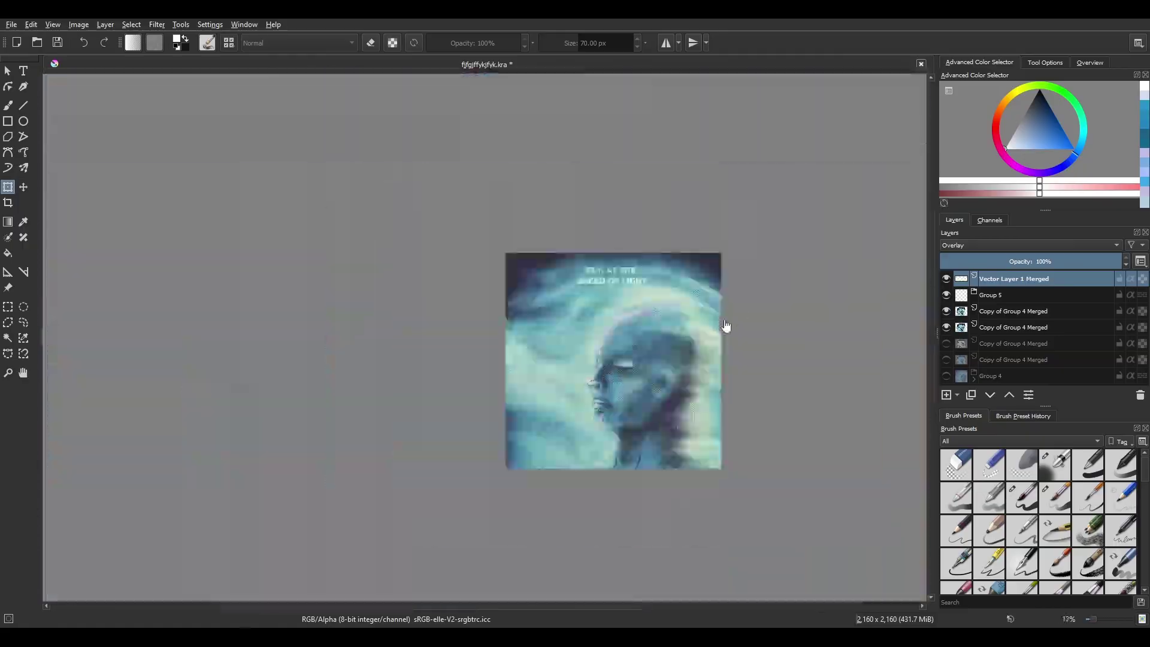